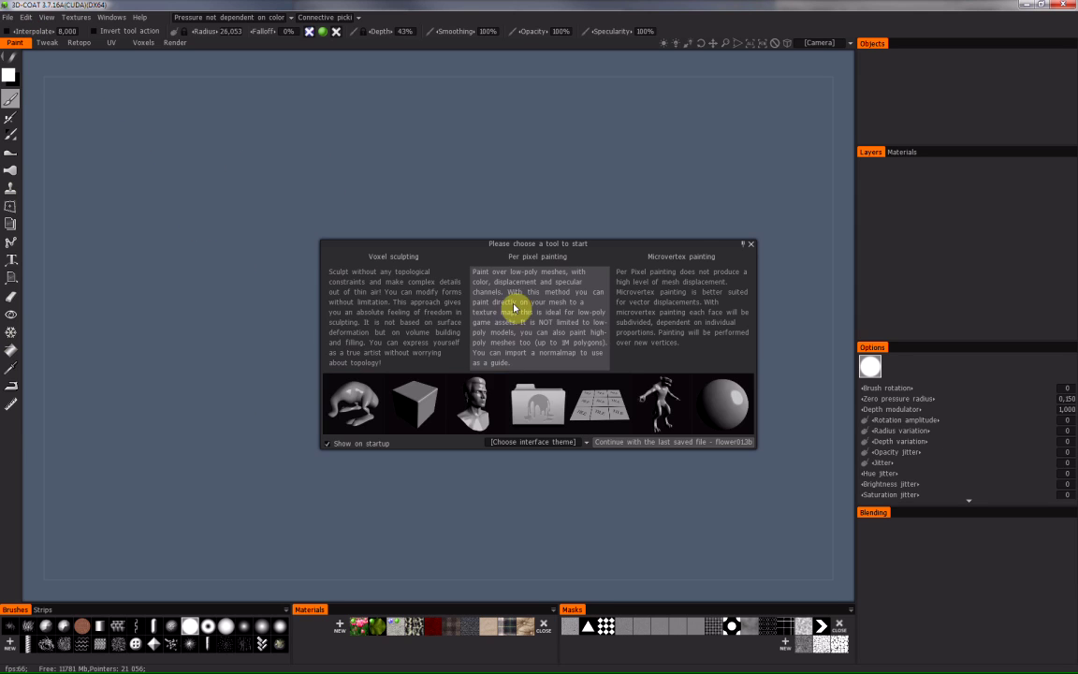
Import the flower model for per pixel painting with its existing UVs, no subdivision and a 1024 by 1024 texture.
left_click(534, 387)
double_click(233, 193)
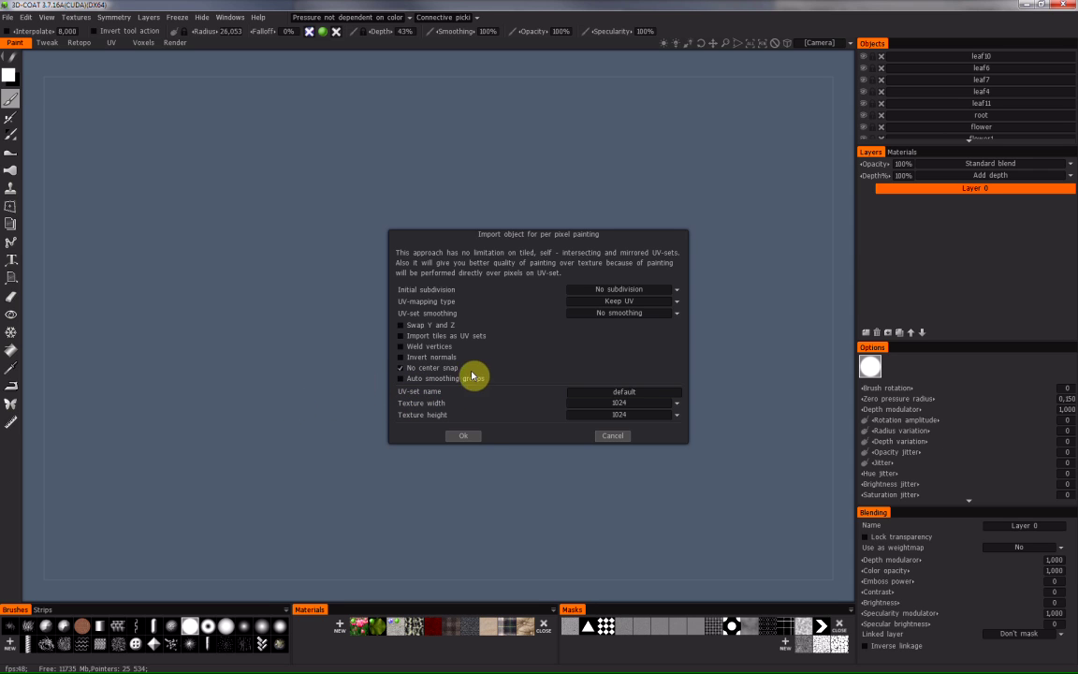
left_click(473, 437)
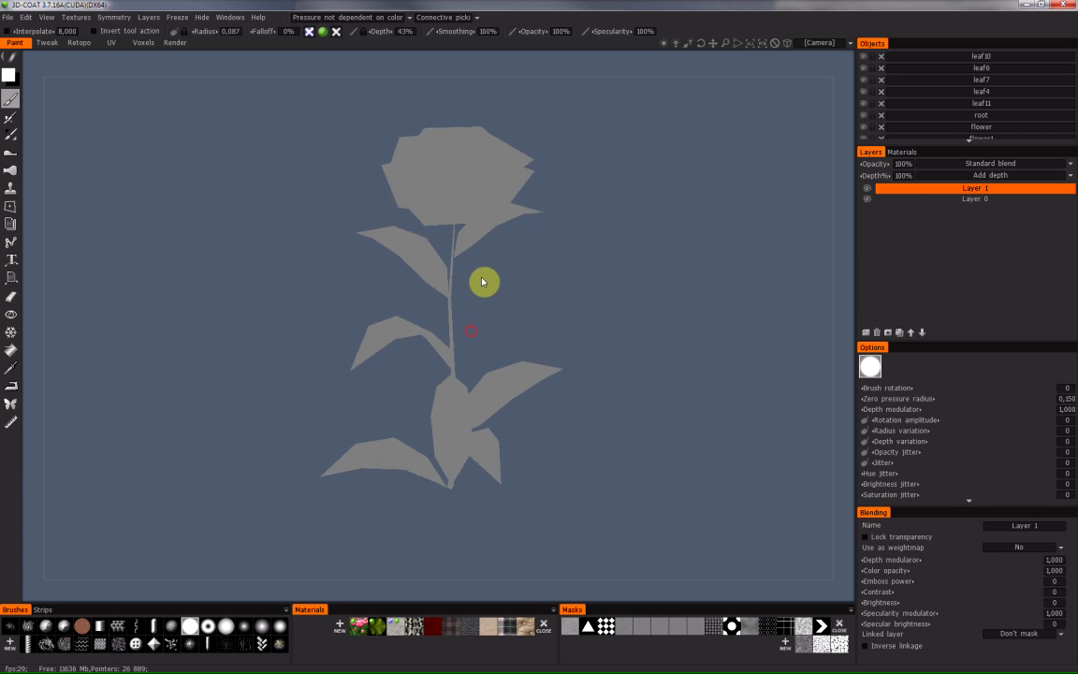
Display the flower model in Smooth Shade and examine its leaves and petals.
key("5")
mouse_move(500, 283)
left_mouse_down()
mouse_move(506, 308)
mouse_move(491, 228)
mouse_move(414, 345)
mouse_move(448, 333)
mouse_move(430, 331)
mouse_move(459, 219)
mouse_move(433, 337)
mouse_move(428, 313)
mouse_move(386, 320)
left_mouse_up()
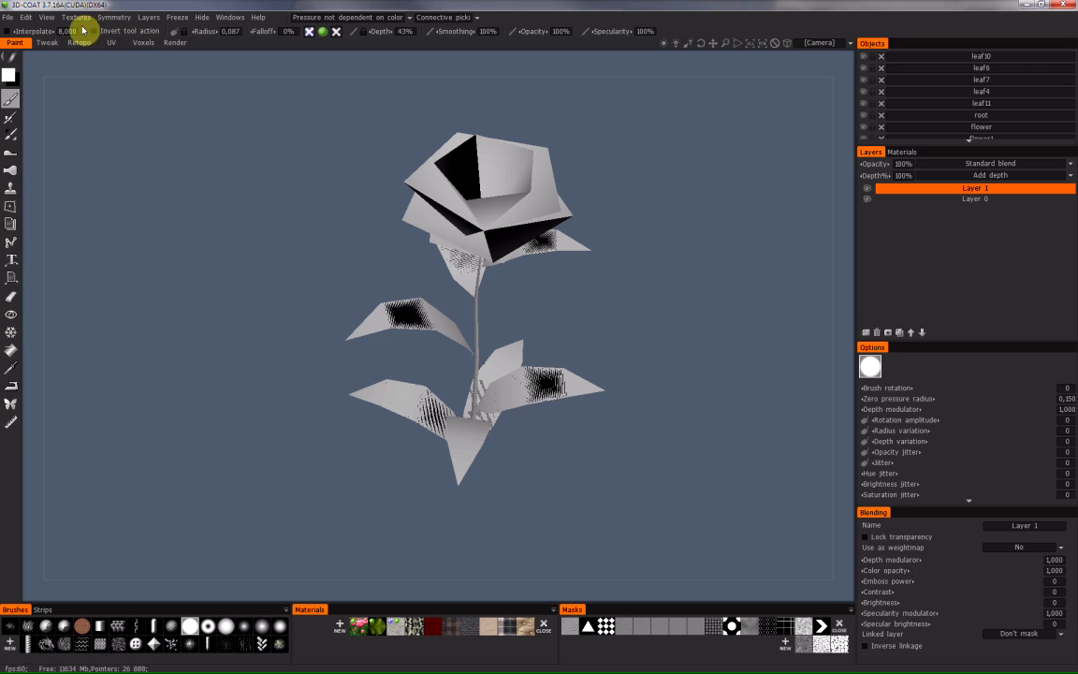
left_click(52, 18)
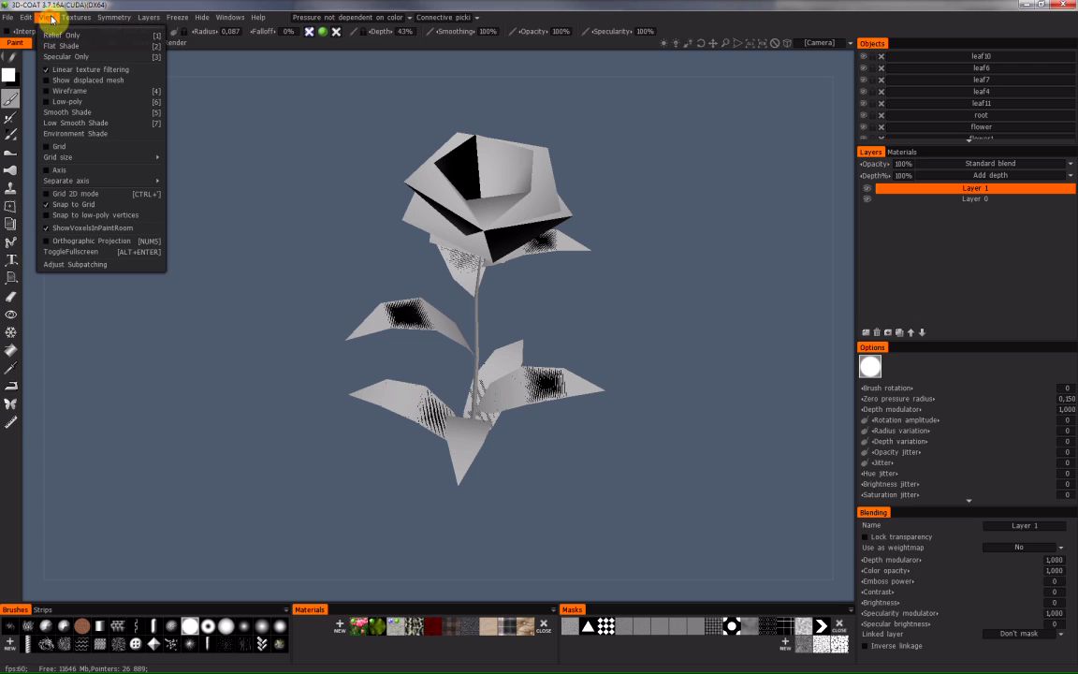
left_click(131, 112)
left_click_drag(442, 346, 551, 272)
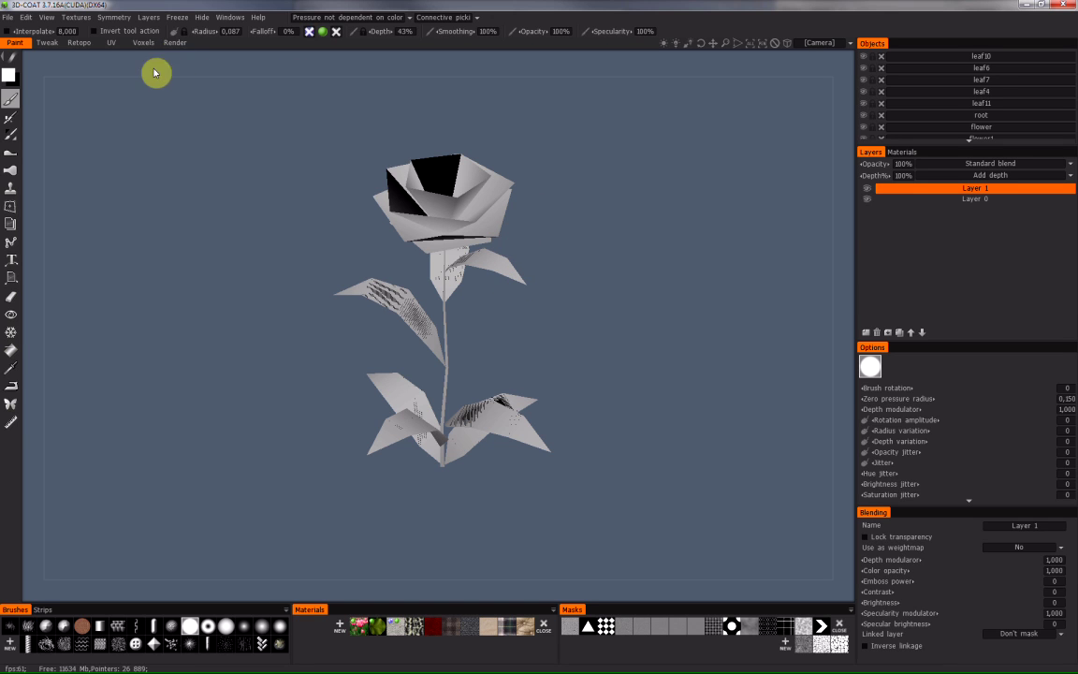
Examine the flower's shading in the Render room and return to the Paint room.
left_click(174, 44)
left_click_drag(467, 238, 452, 321)
left_click_drag(426, 424, 440, 295)
left_click(15, 42)
mouse_move(209, 303)
left_mouse_down()
mouse_move(404, 414)
mouse_move(469, 402)
mouse_move(487, 390)
mouse_move(539, 223)
mouse_move(426, 308)
mouse_move(469, 394)
mouse_move(534, 392)
mouse_move(484, 414)
mouse_move(508, 358)
mouse_move(503, 381)
left_mouse_up()
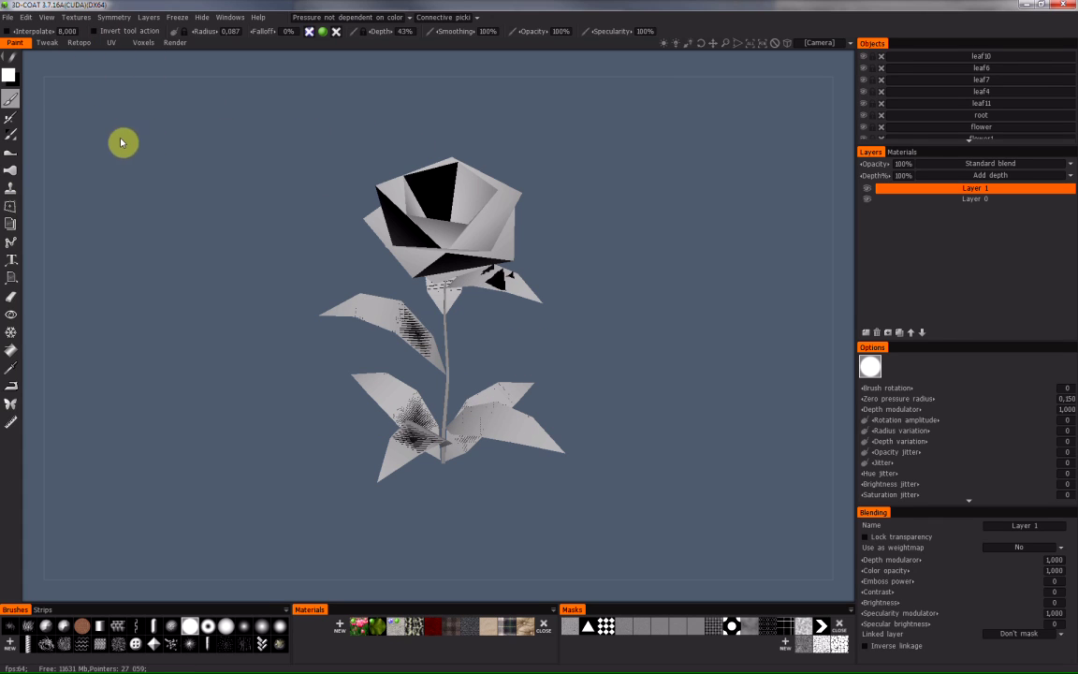
Import the image diff from the material folder as the flower's diffuse map.
left_click(78, 18)
mouse_move(86, 38)
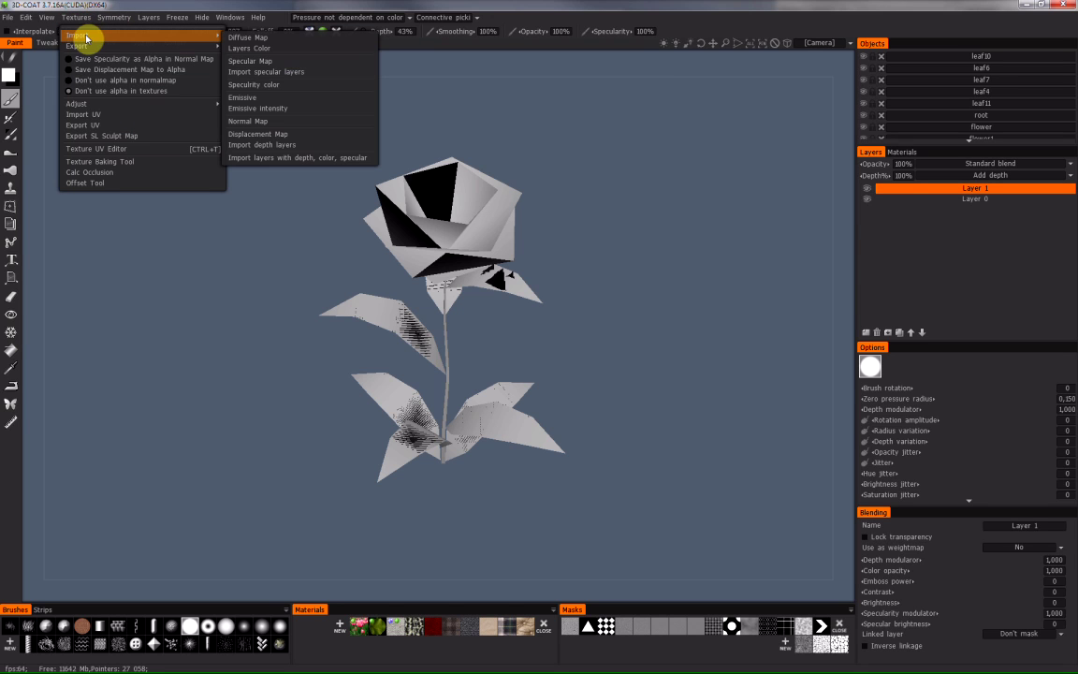
left_click(257, 39)
left_click(276, 197)
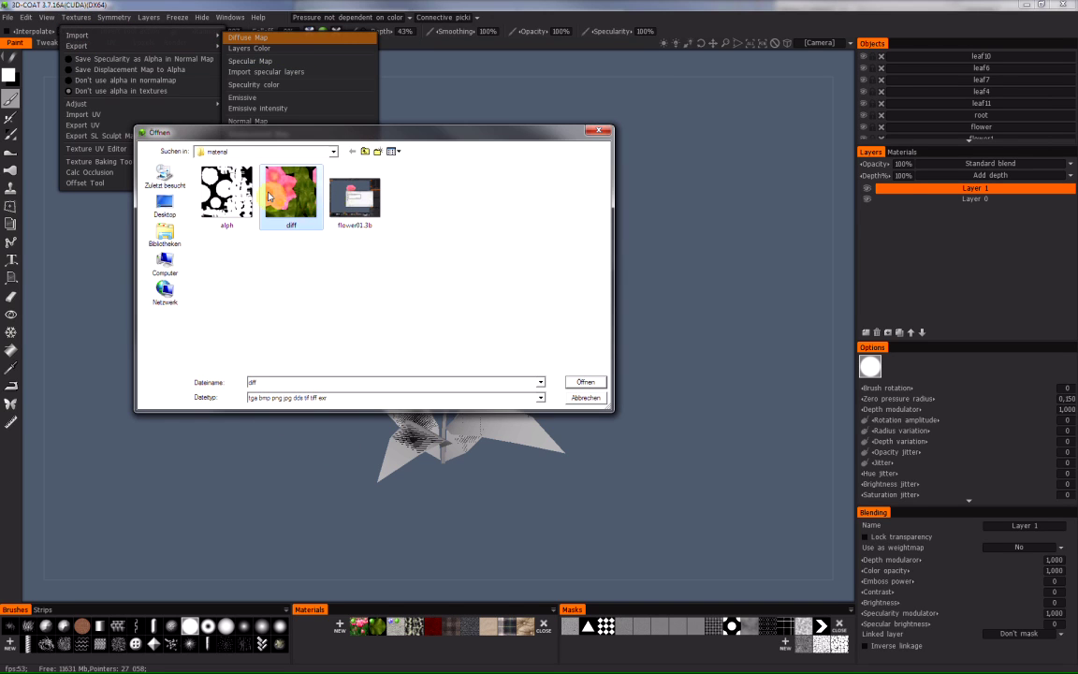
left_click(581, 382)
Display the textured flower in Flat Shade.
left_click_drag(506, 295, 440, 262, "alt")
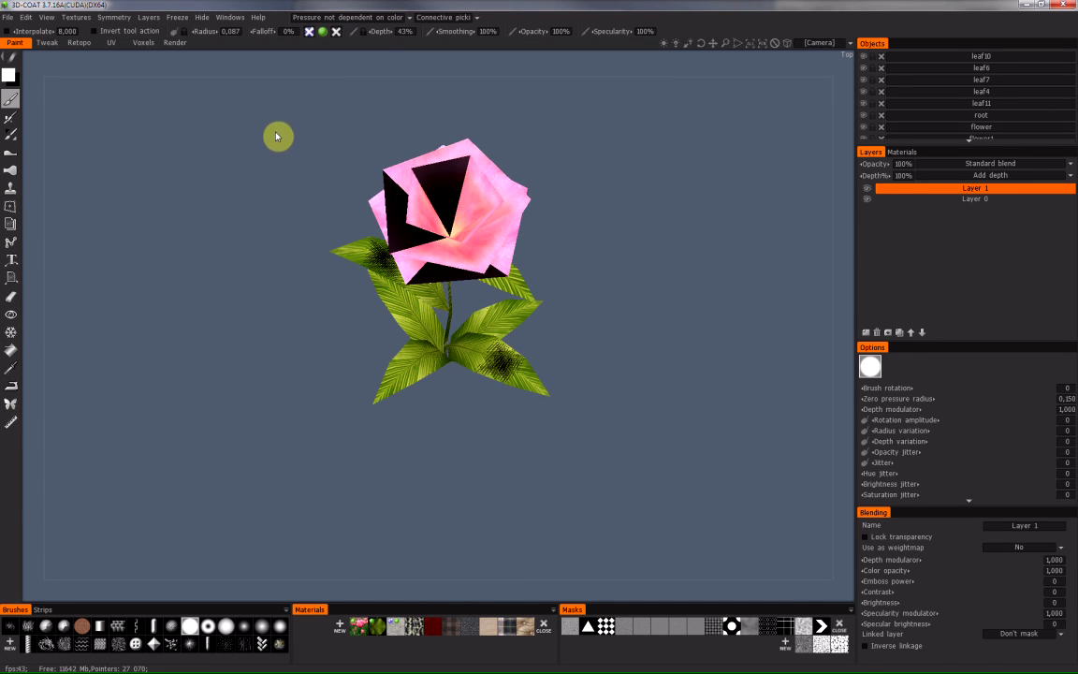
middle_click_drag(469, 197, 435, 224)
mouse_move(435, 223)
left_mouse_down()
mouse_move(489, 222)
mouse_move(457, 197)
mouse_move(447, 235)
left_mouse_up()
key("2")
left_click_drag(499, 299, 392, 344)
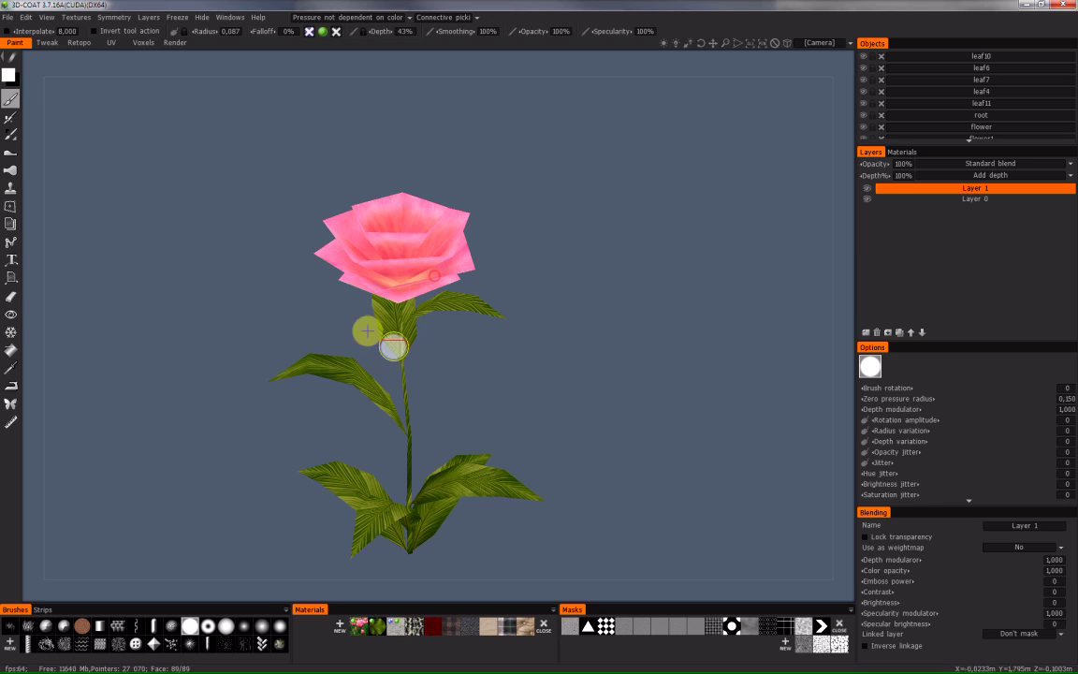
Examine the imported colour texture across the UV islands in the Texture editor, and close the editor.
key("ctrl+t")
left_click_drag(669, 111, 530, 91)
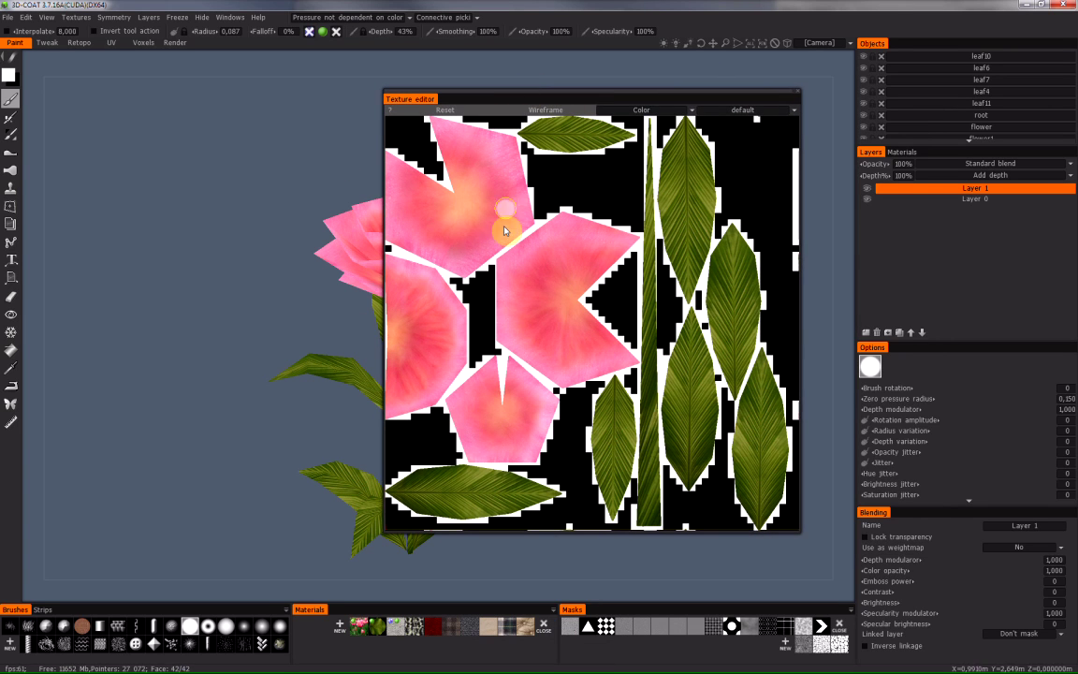
left_click(798, 93)
Examine the rose's petal edges and the black-and-white mask alph.tga in XnView, and close the viewer.
left_click_drag(415, 250, 426, 282, "alt")
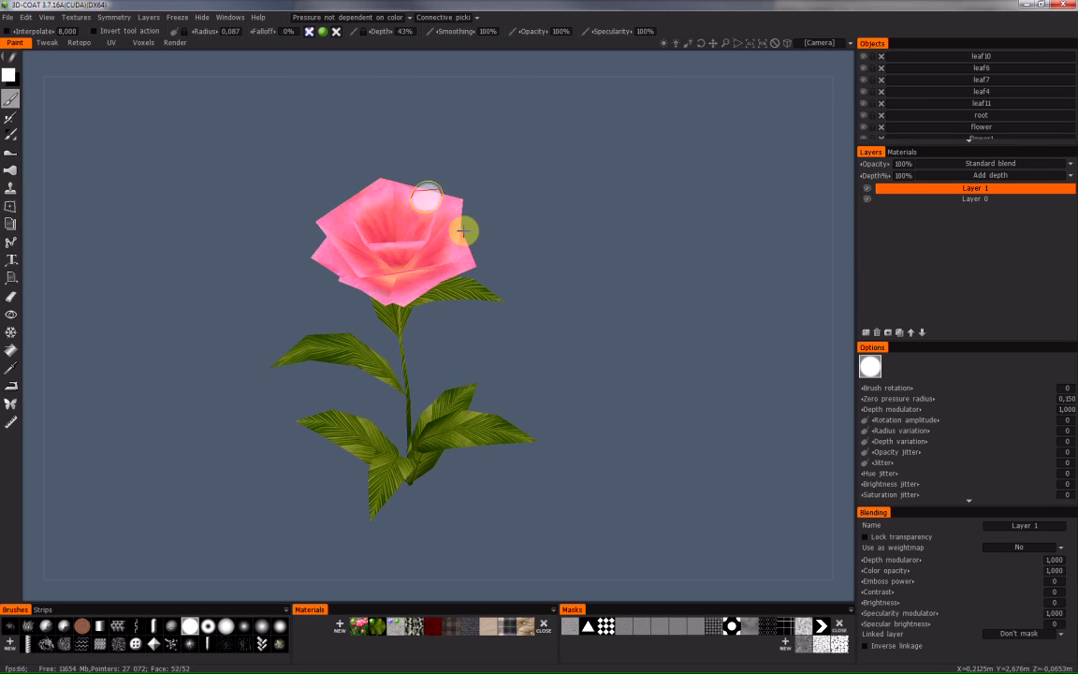
mouse_move(340, 204)
middle_mouse_down()
mouse_move(414, 320)
mouse_move(265, 222)
mouse_move(178, 216)
mouse_move(344, 267)
mouse_move(306, 252)
mouse_move(400, 241)
mouse_move(366, 241)
mouse_move(435, 216)
middle_mouse_up()
middle_click_drag(342, 265, 407, 205)
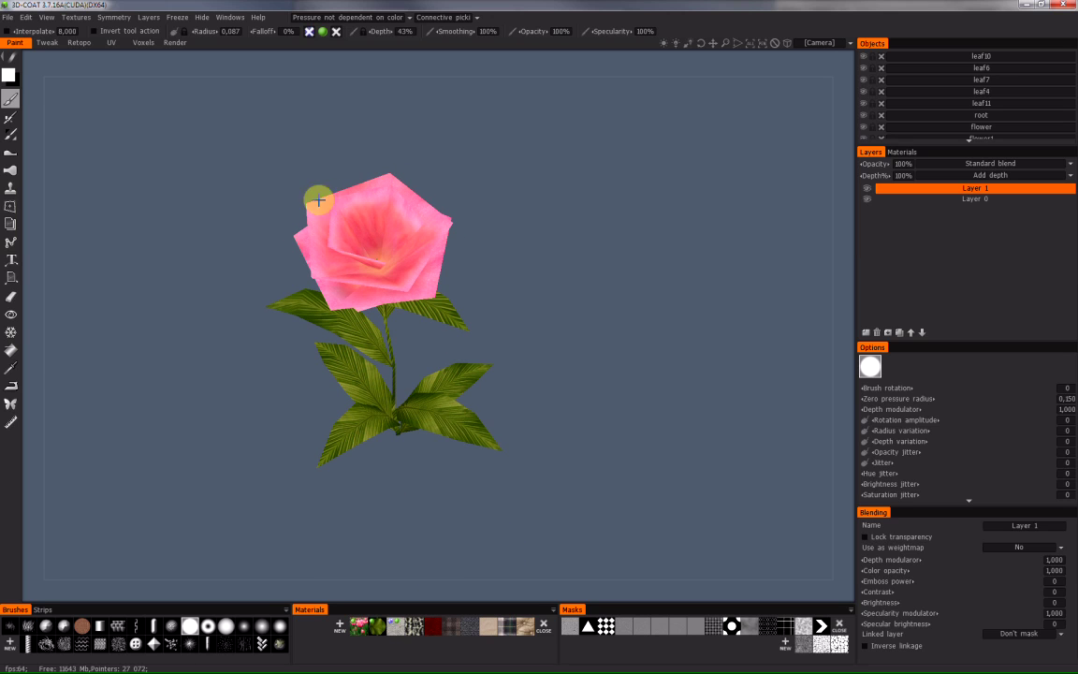
middle_click_drag(359, 205, 334, 193)
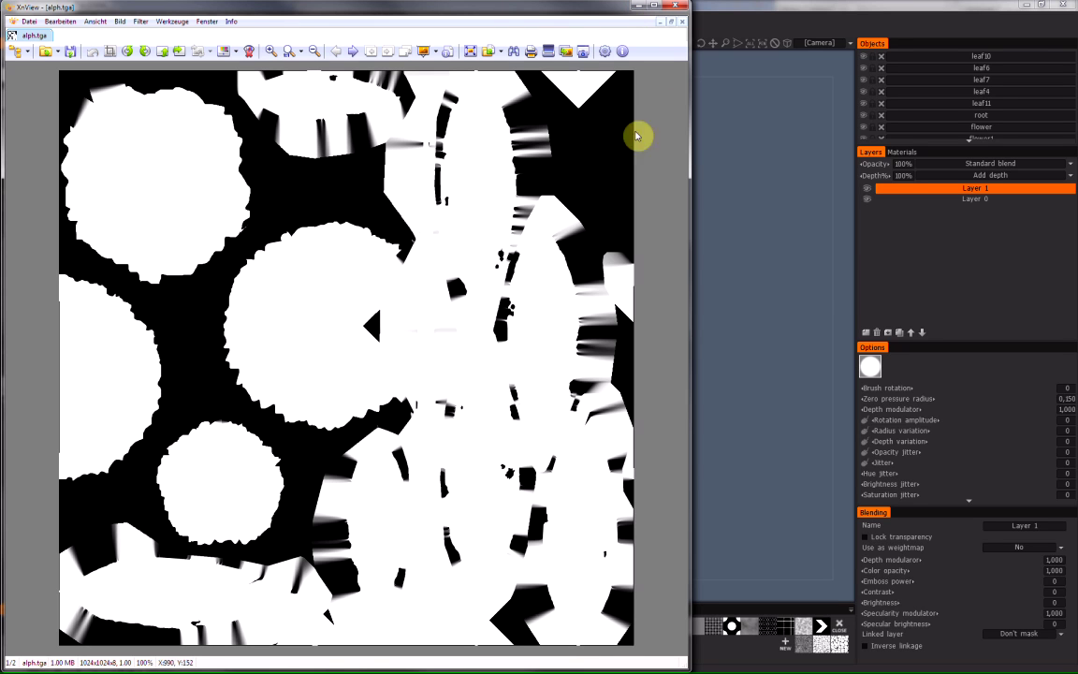
left_click(676, 7)
mouse_move(433, 267)
left_mouse_down()
mouse_move(329, 320)
mouse_move(470, 259)
mouse_move(479, 334)
mouse_move(485, 243)
mouse_move(452, 231)
mouse_move(400, 317)
mouse_move(492, 328)
mouse_move(395, 337)
mouse_move(409, 245)
mouse_move(400, 319)
mouse_move(408, 289)
left_mouse_up()
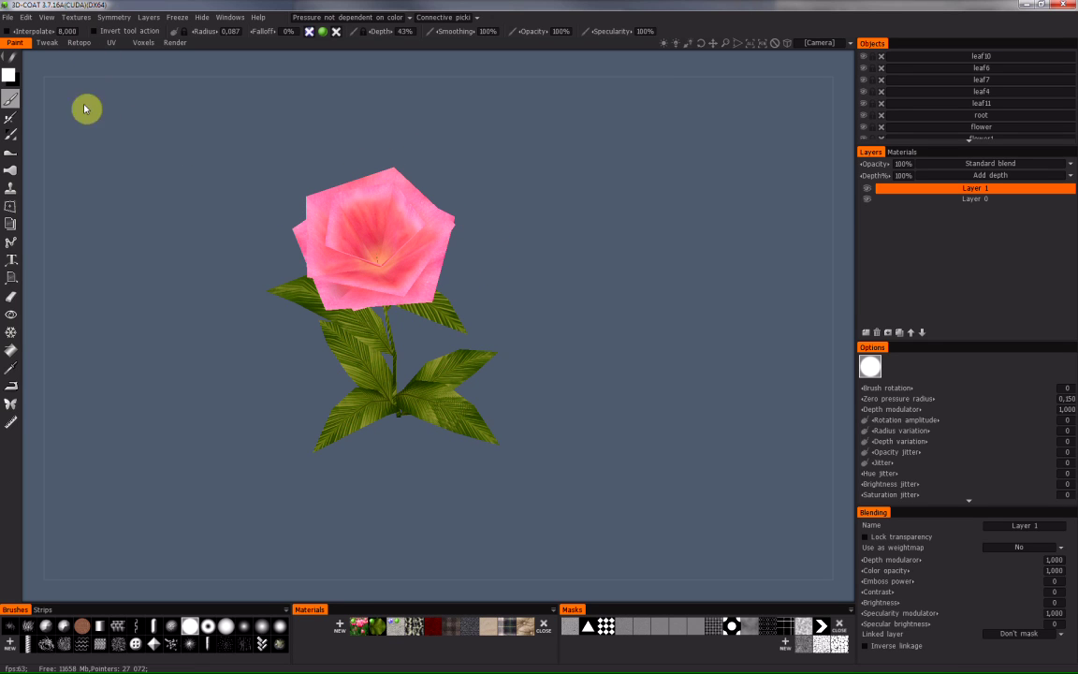
left_click(75, 18)
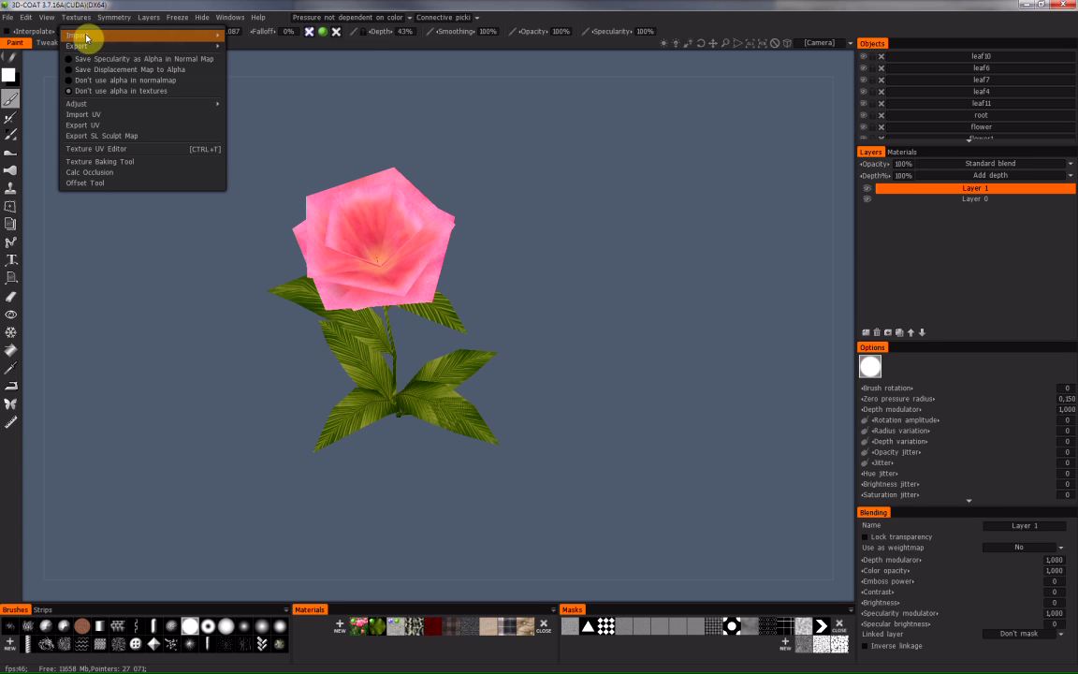
mouse_move(84, 36)
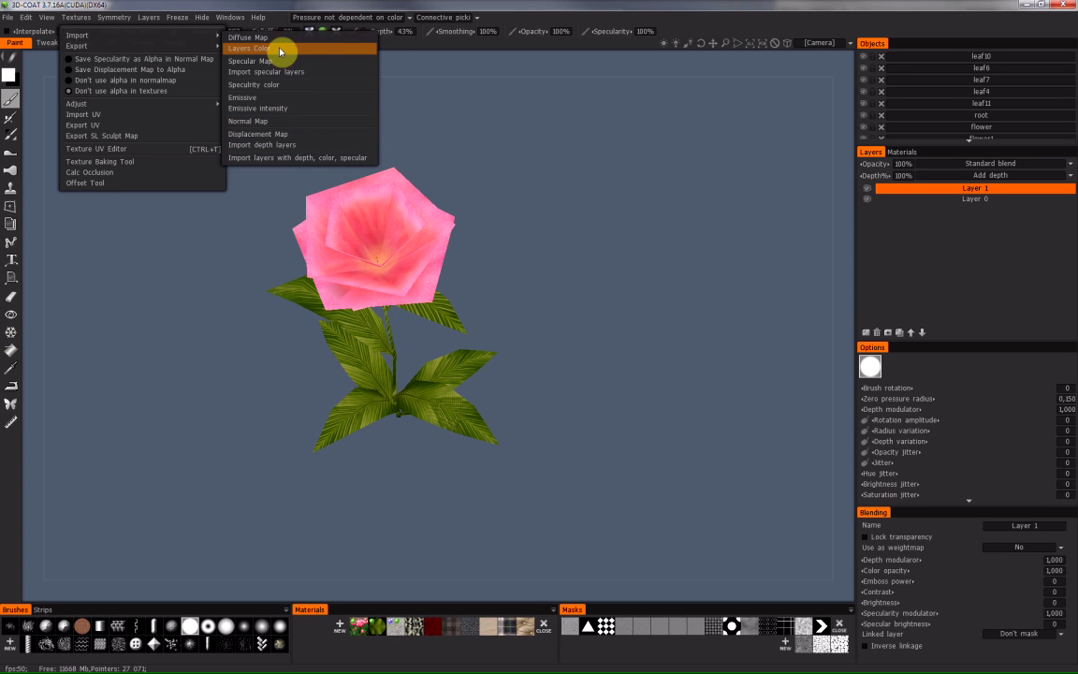
left_click_drag(391, 198, 484, 202, "alt")
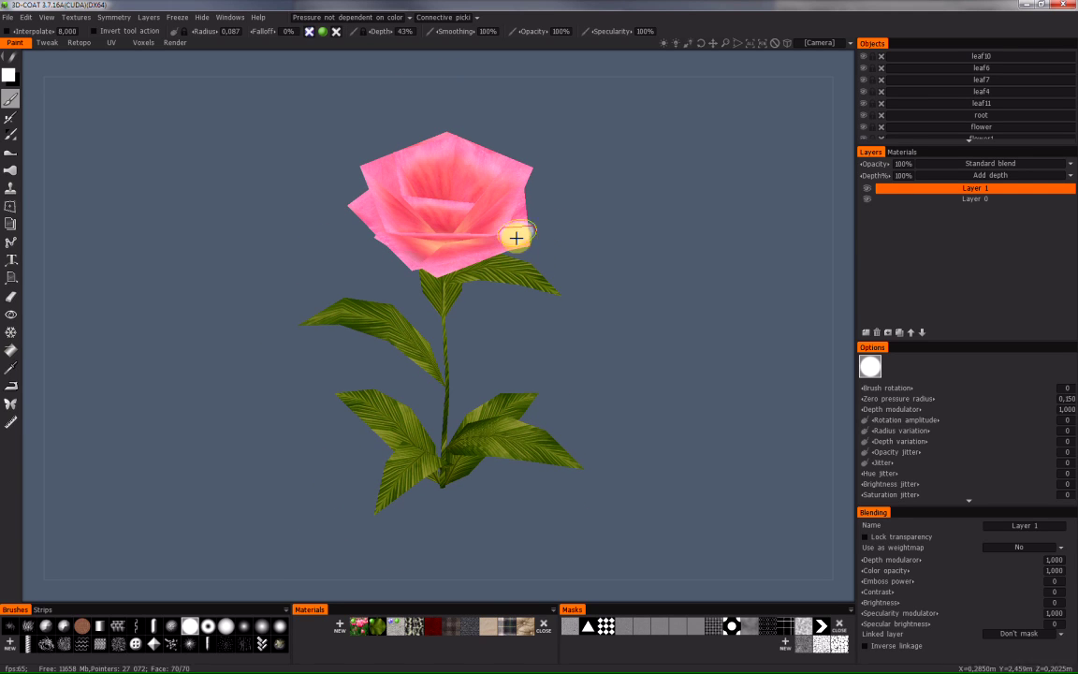
left_click(26, 17)
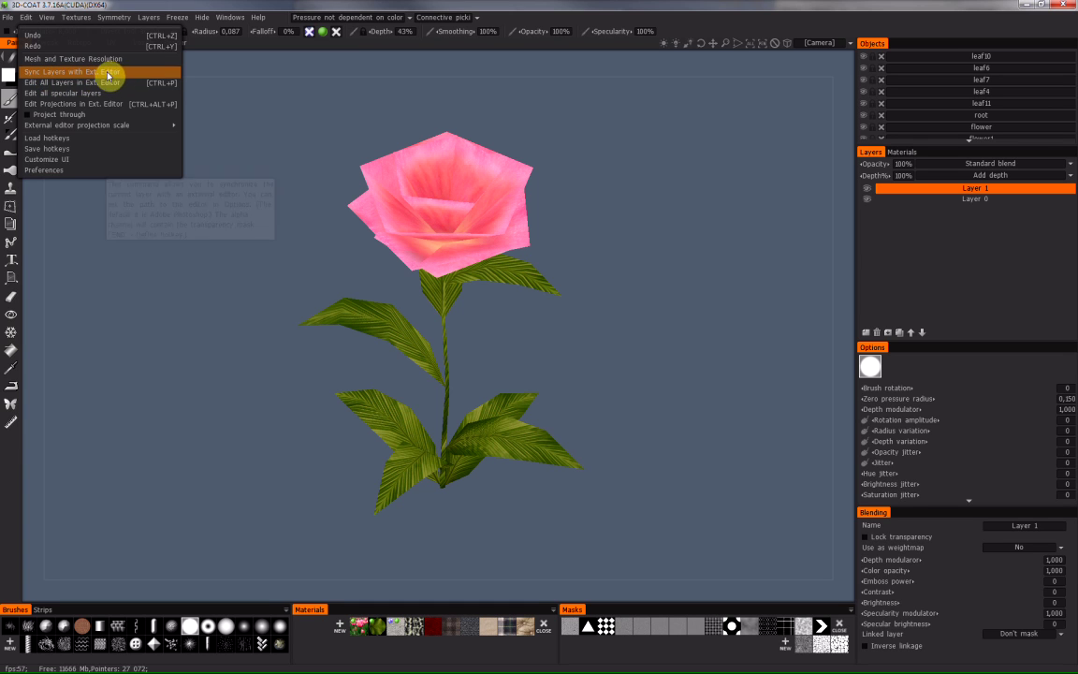
left_click(474, 277)
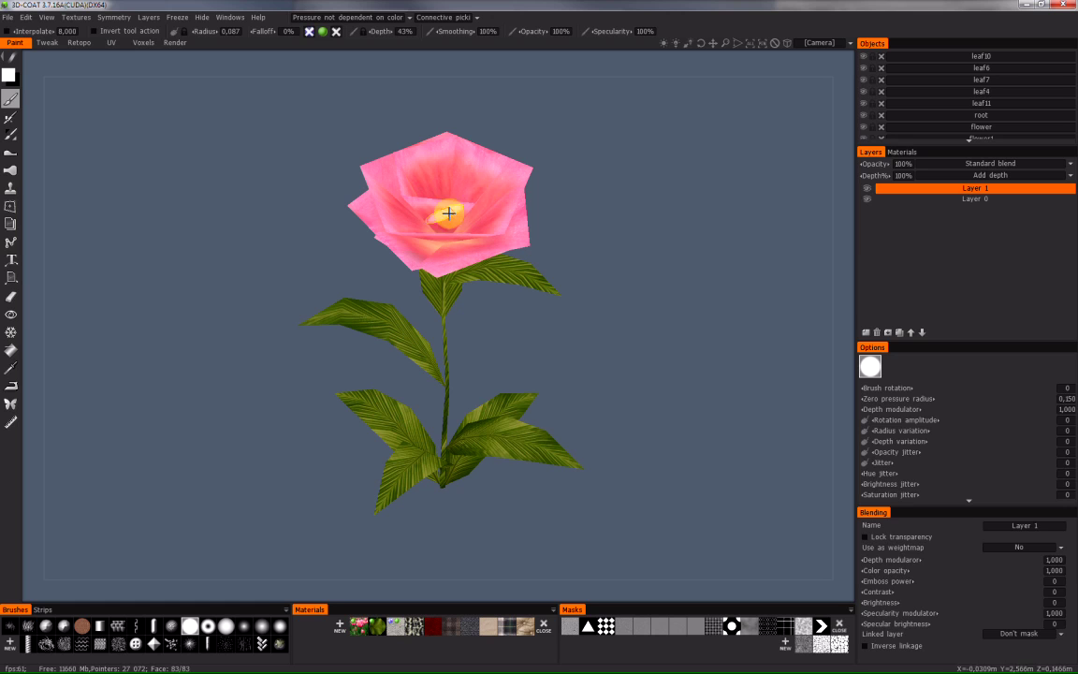
Send the paint layers to Photoshop by syncing layers with the external editor, and bring Layers.psd to the front.
left_click(27, 17)
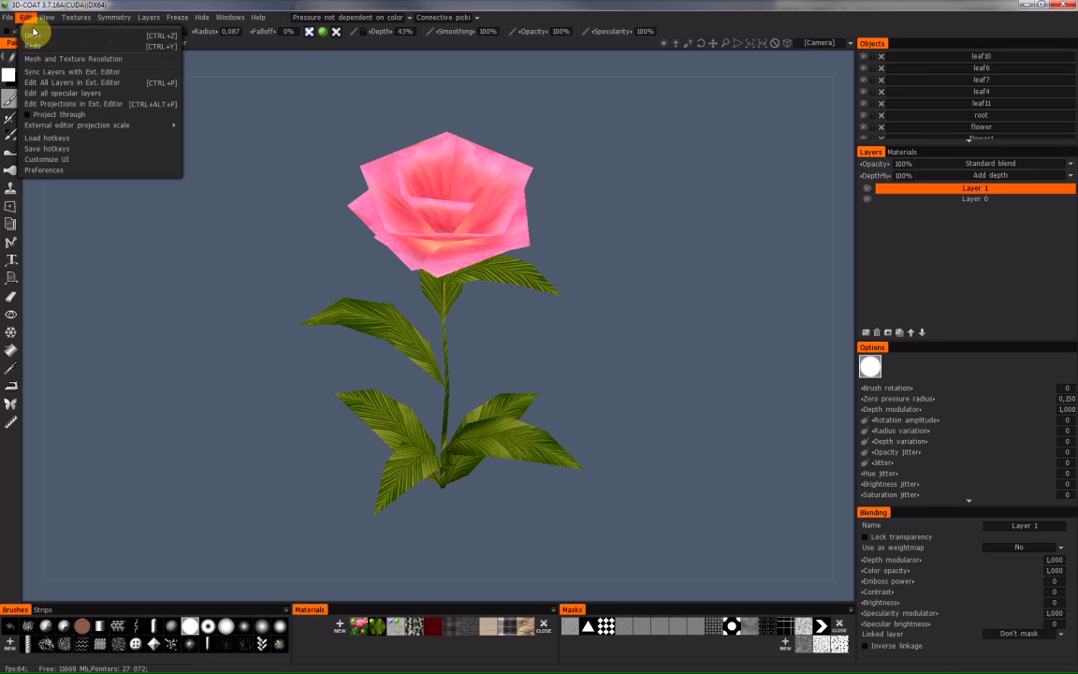
left_click(57, 74)
left_click(456, 282)
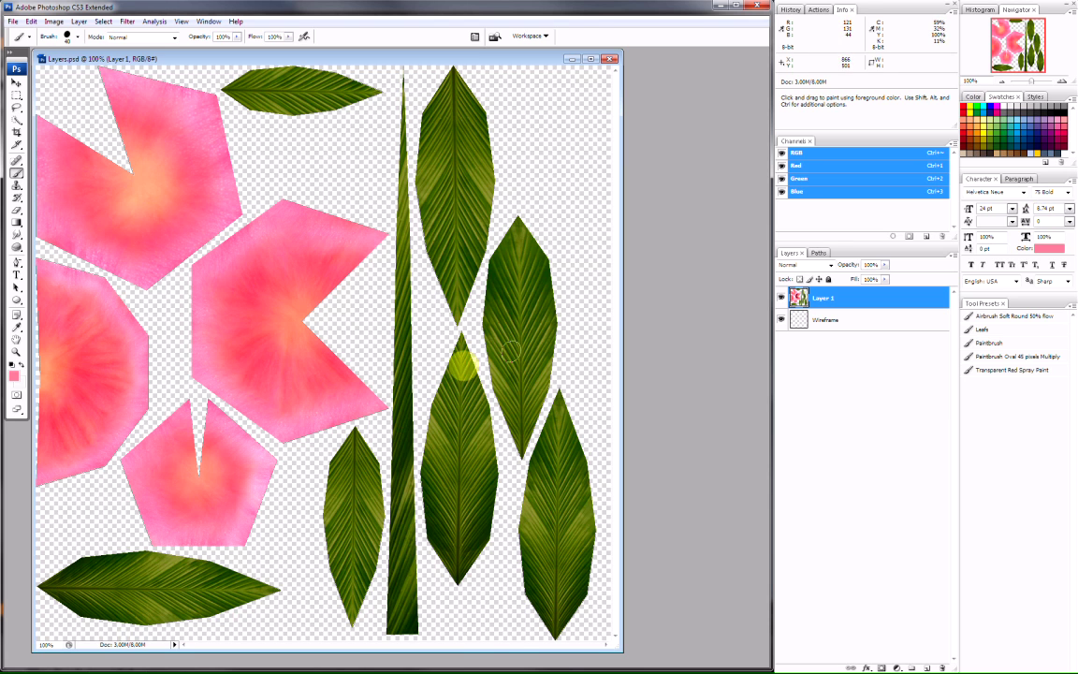
key("alt+Tab")
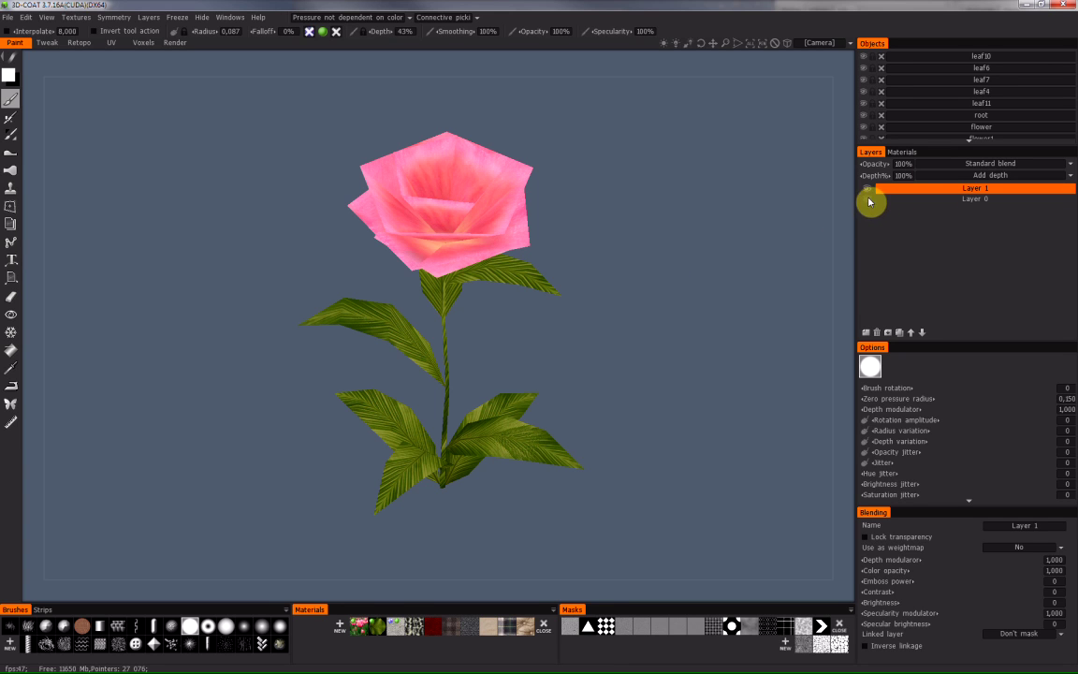
key("alt+Tab")
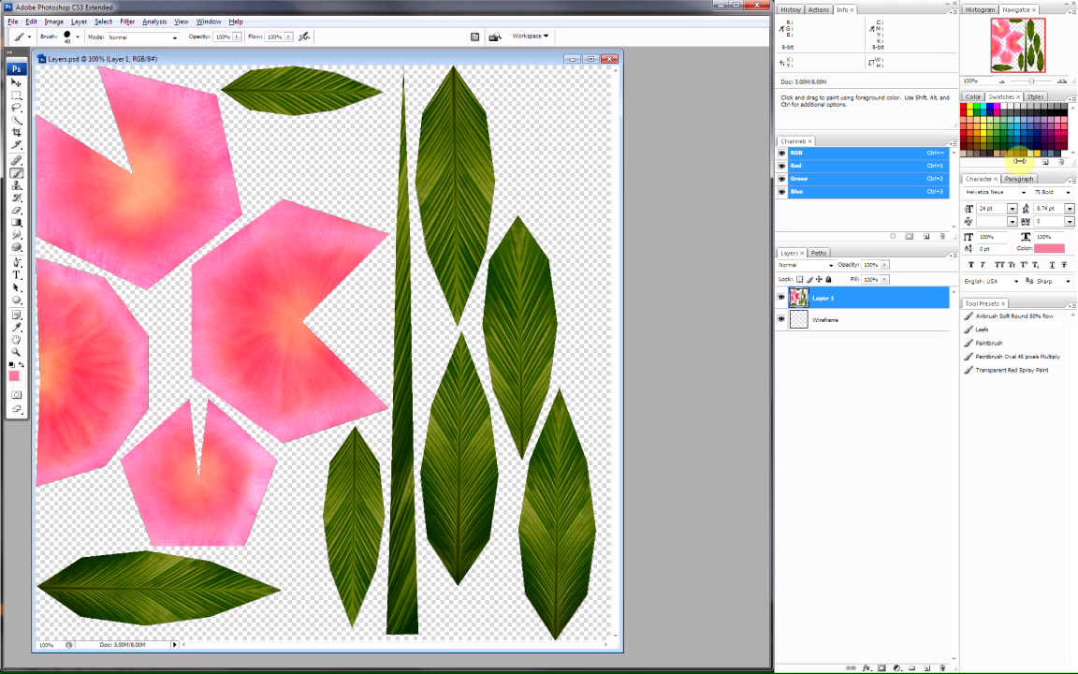
Paint two crossing black brush strokes on the middle pink petal island of Layer 1 in Layers.psd and save the file.
left_click(1061, 108)
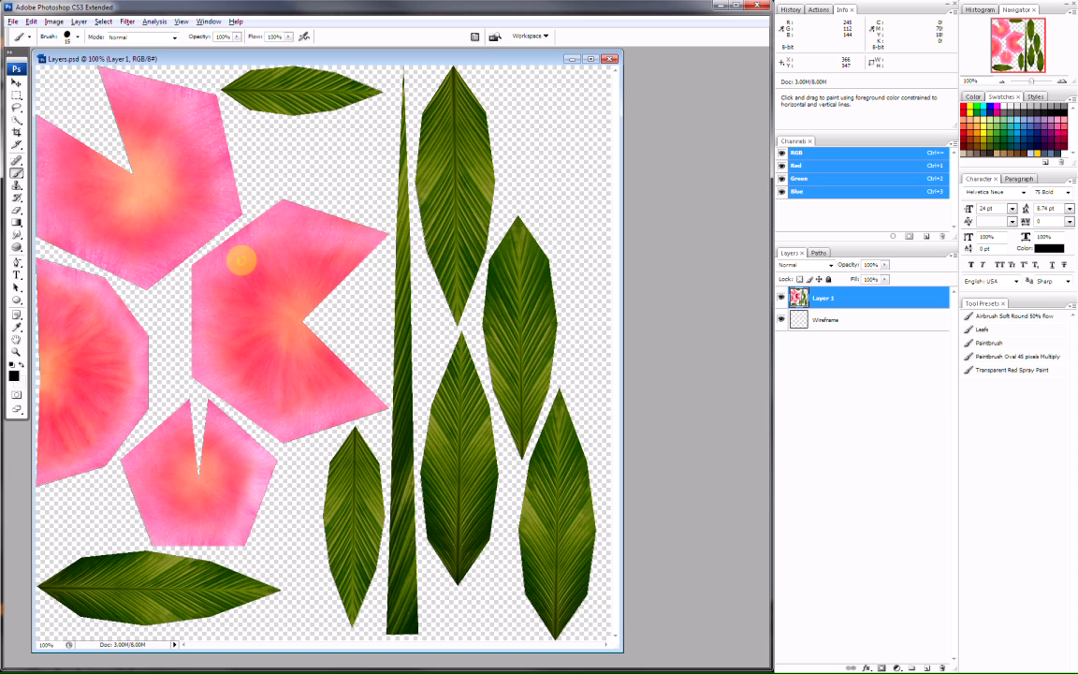
key("alt+Tab")
left_click(25, 17)
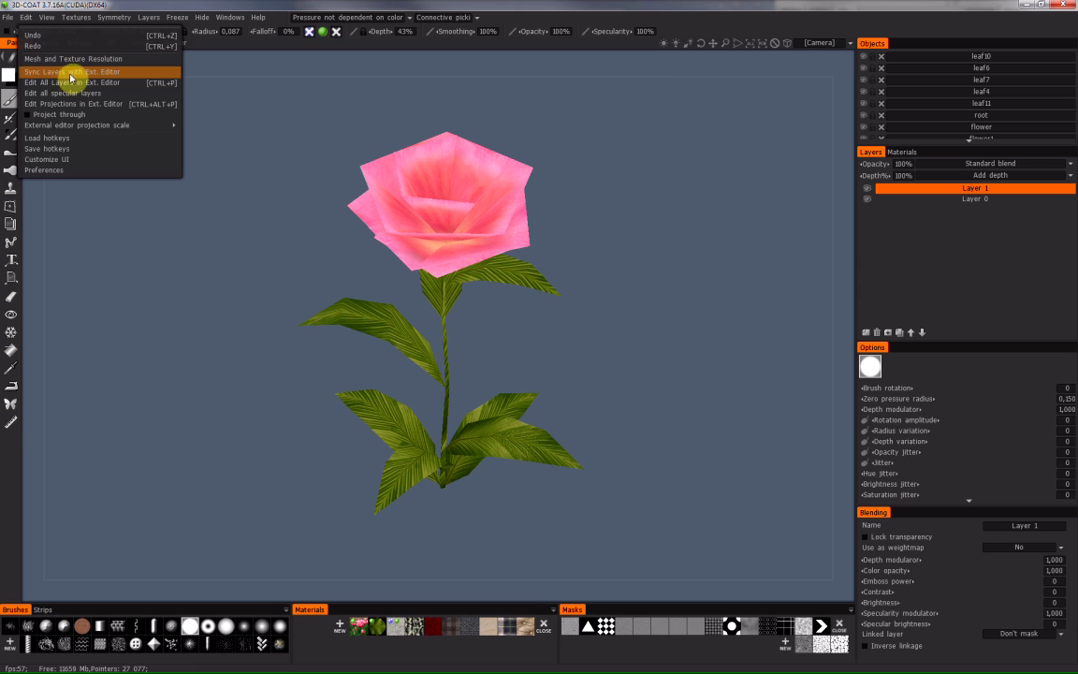
left_click(66, 74)
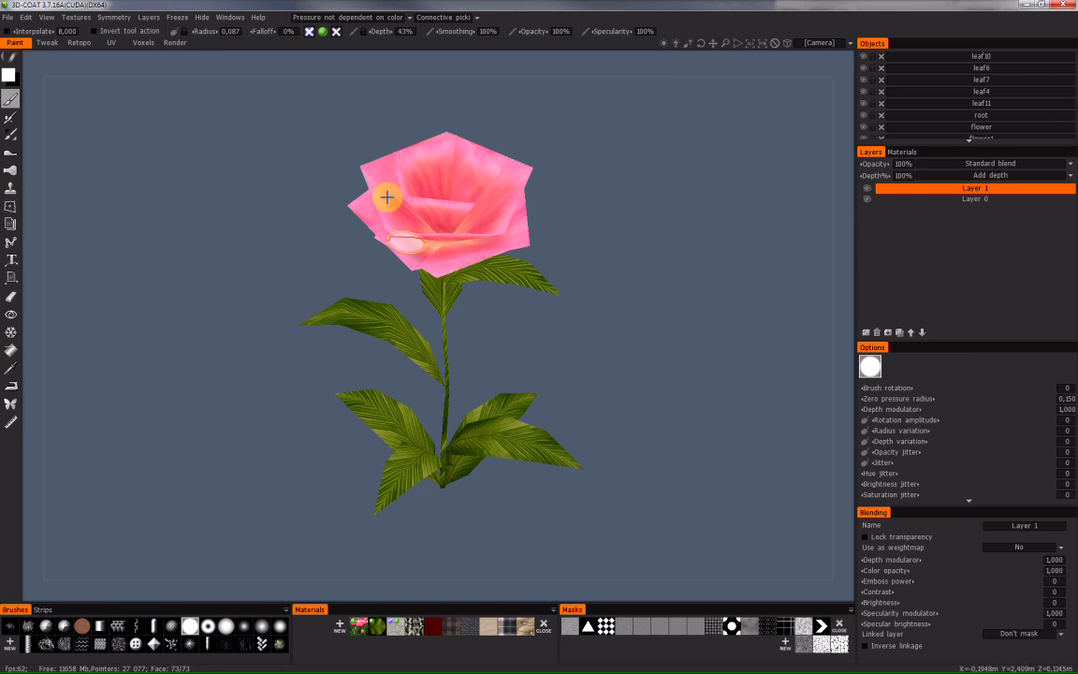
key("alt+Tab")
left_click_drag(298, 253, 242, 404)
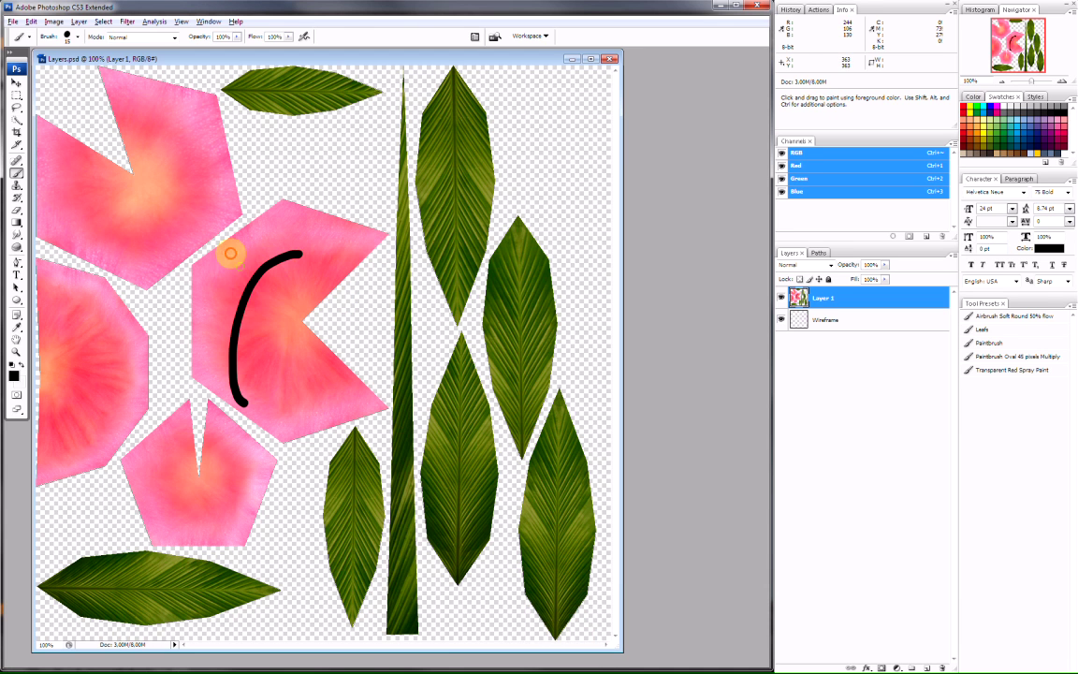
left_click_drag(228, 253, 281, 388)
key("ctrl+s")
Switch back to 3D-Coat and inspect the synced black strokes on the rose's petals.
key("alt+Tab")
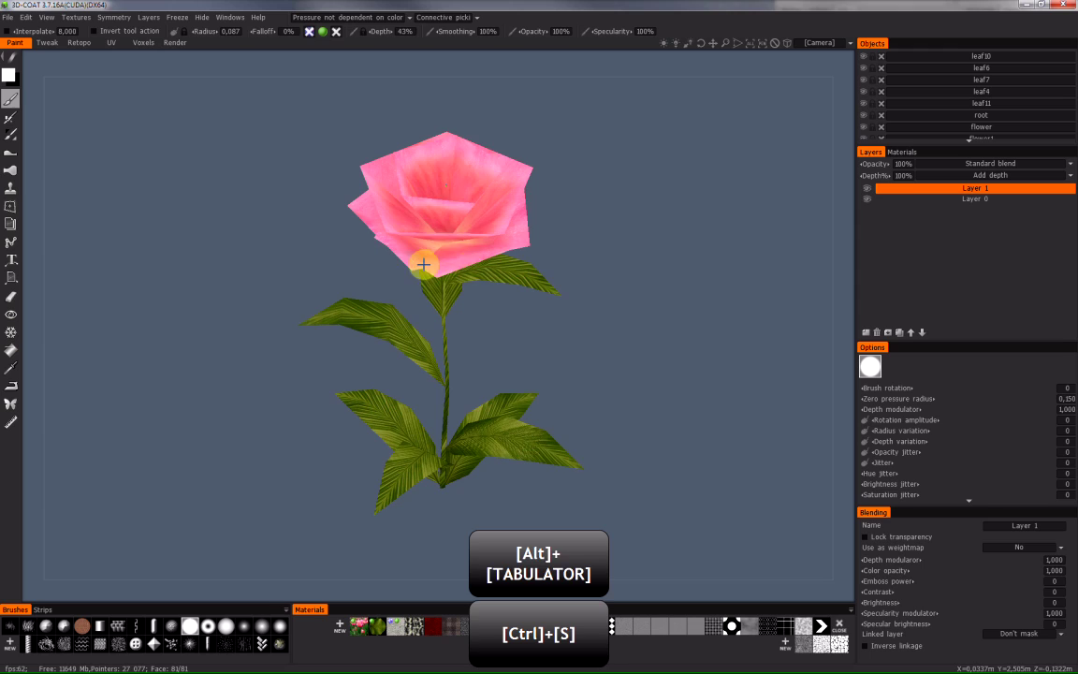
mouse_move(385, 260)
left_mouse_down()
mouse_move(404, 299)
mouse_move(300, 196)
mouse_move(442, 272)
mouse_move(473, 201)
mouse_move(440, 245)
mouse_move(421, 300)
mouse_move(490, 306)
mouse_move(541, 282)
left_mouse_up()
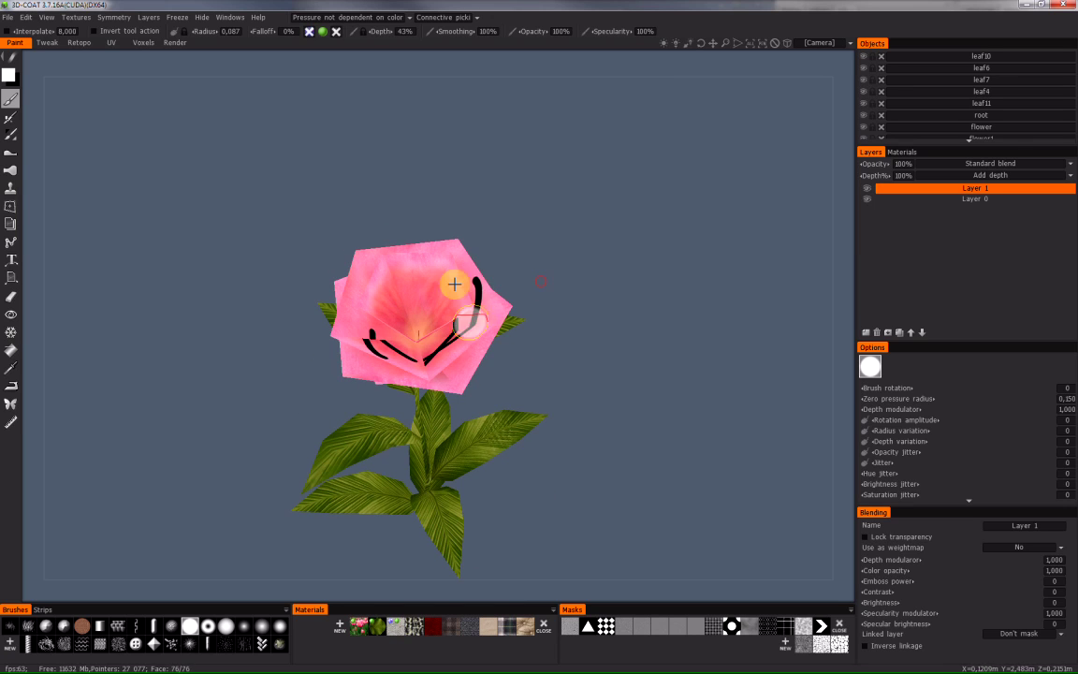
left_click_drag(450, 308, 485, 250)
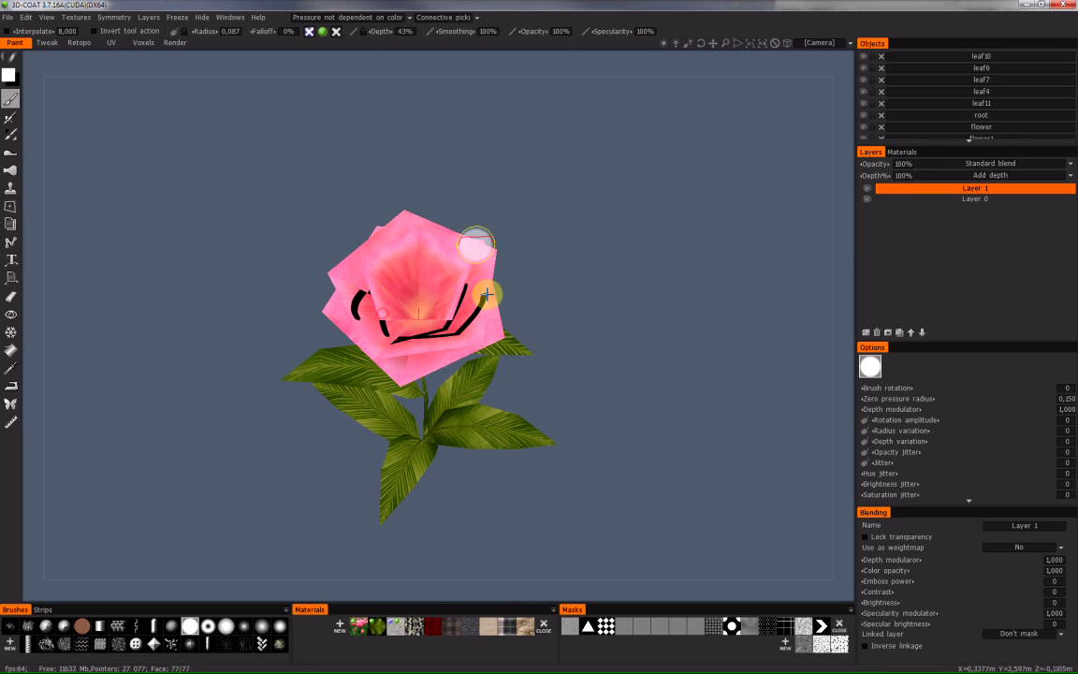
Switch to Photoshop, undo both black strokes on the petal texture, save Layers.psd, and return to 3D-Coat.
key("alt+Tab")
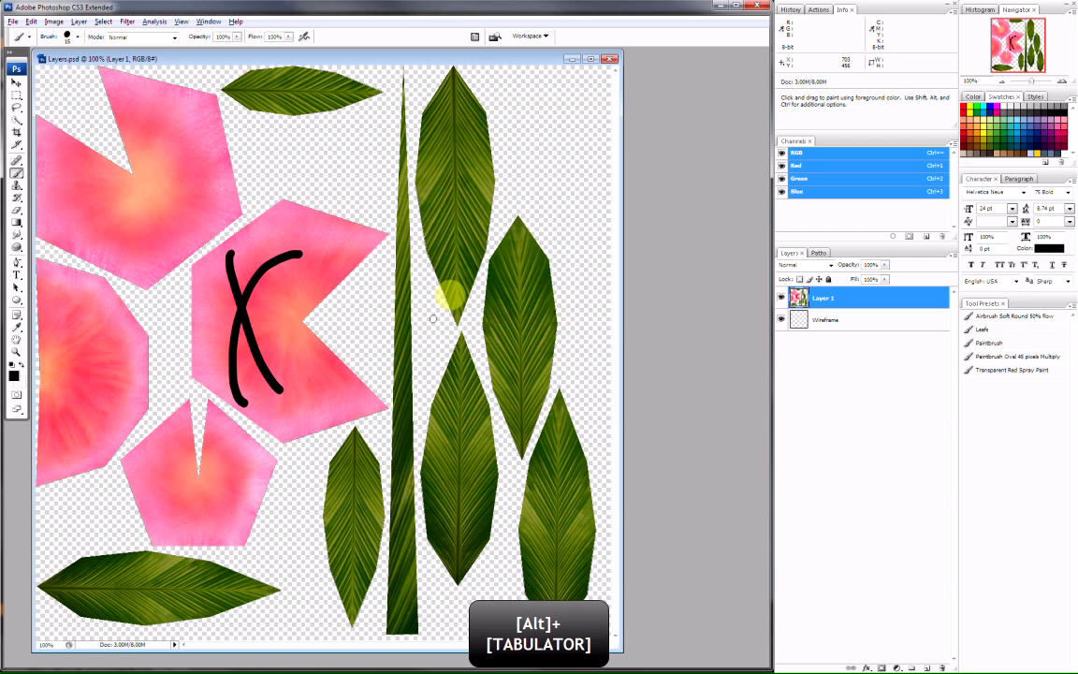
key("ctrl+z")
key("ctrl+z")
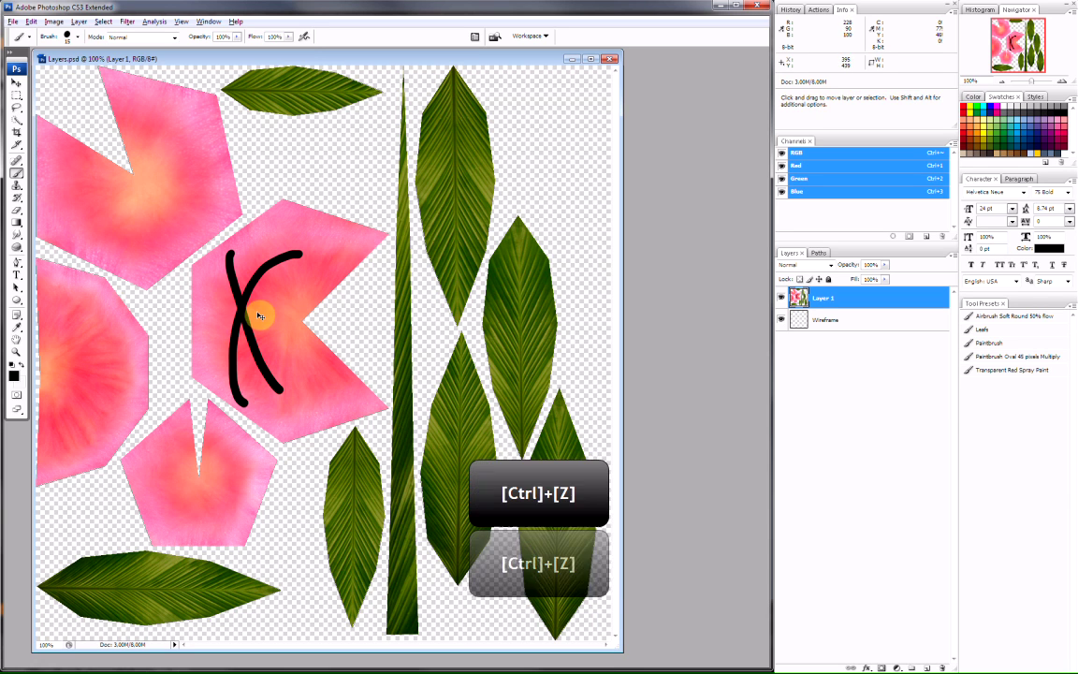
key("ctrl+alt+z")
key("ctrl+alt+z")
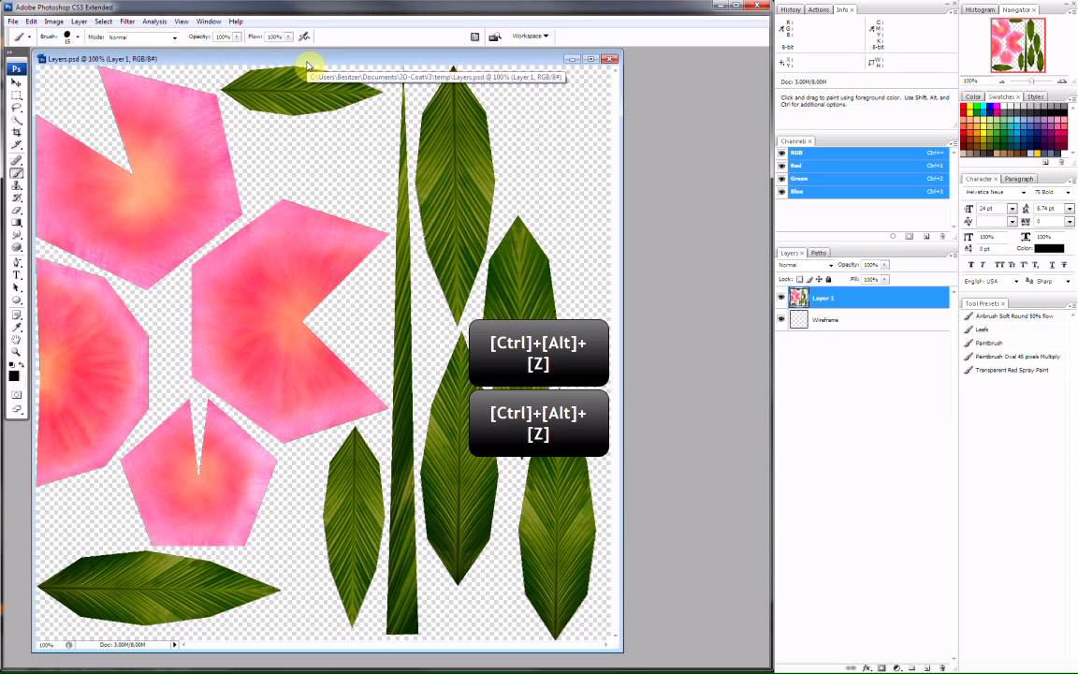
key("ctrl+s")
key("Tab")
key("alt+Tab")
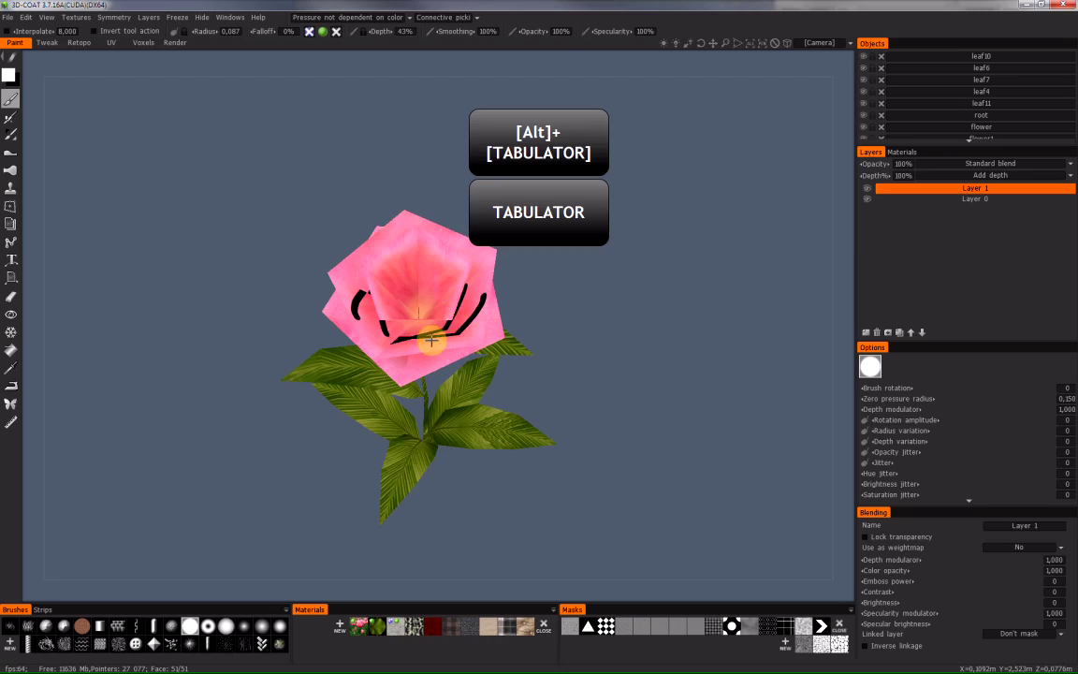
Switch to XnView, go to alph.tga, open it in Photoshop and place its window beside Layers.psd.
key("alt+Tab")
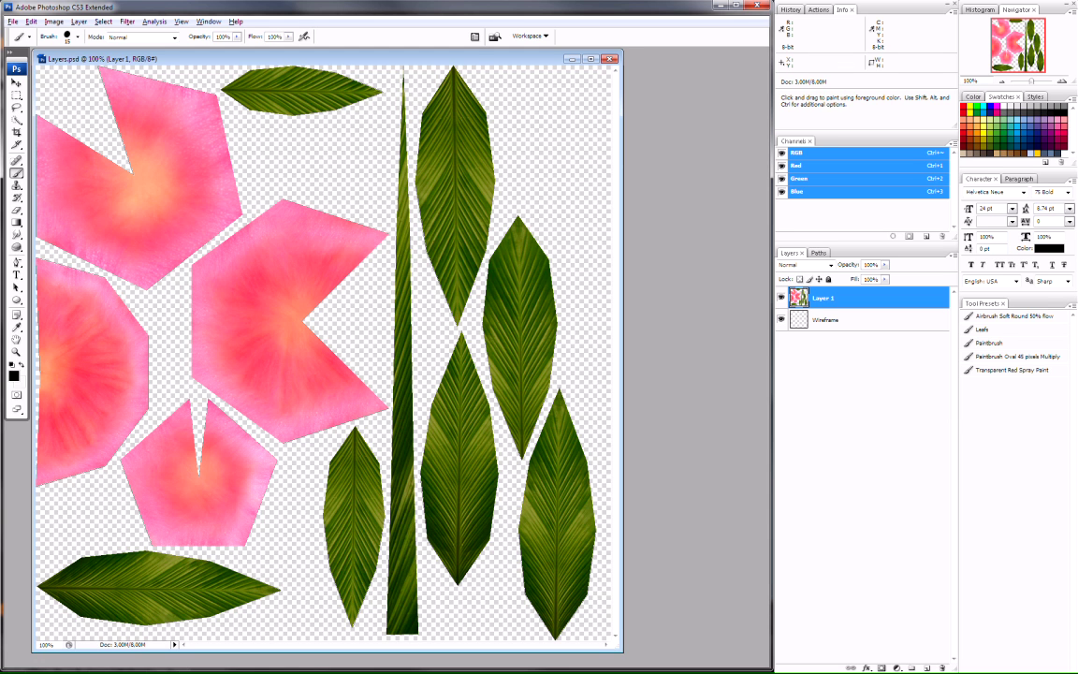
key("alt+Tab")
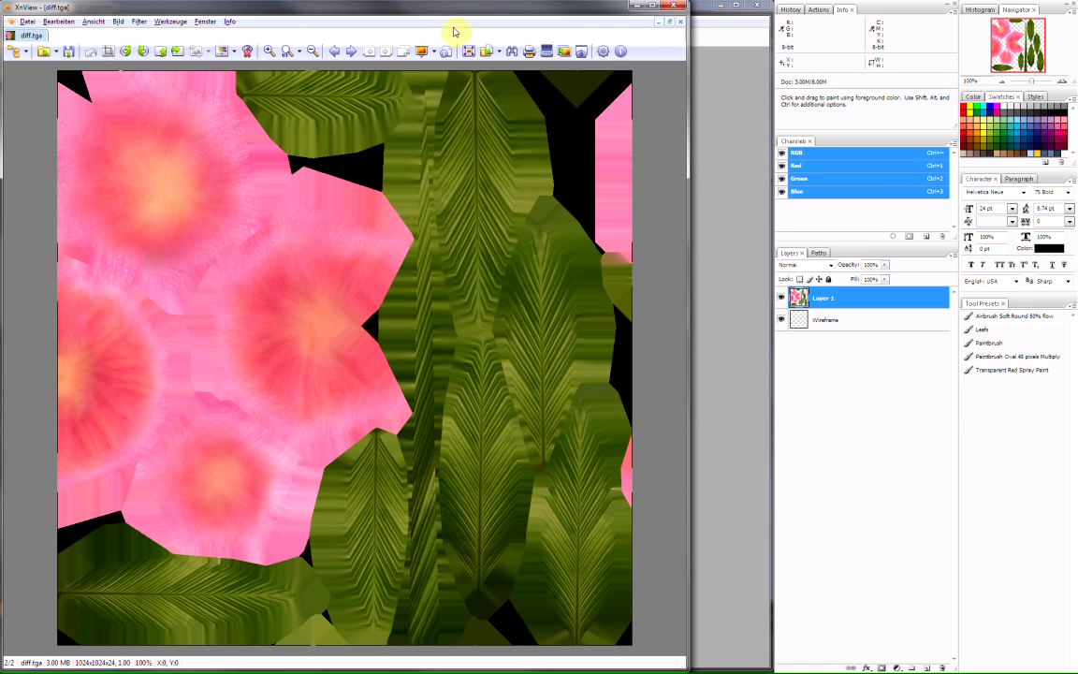
left_click(332, 55)
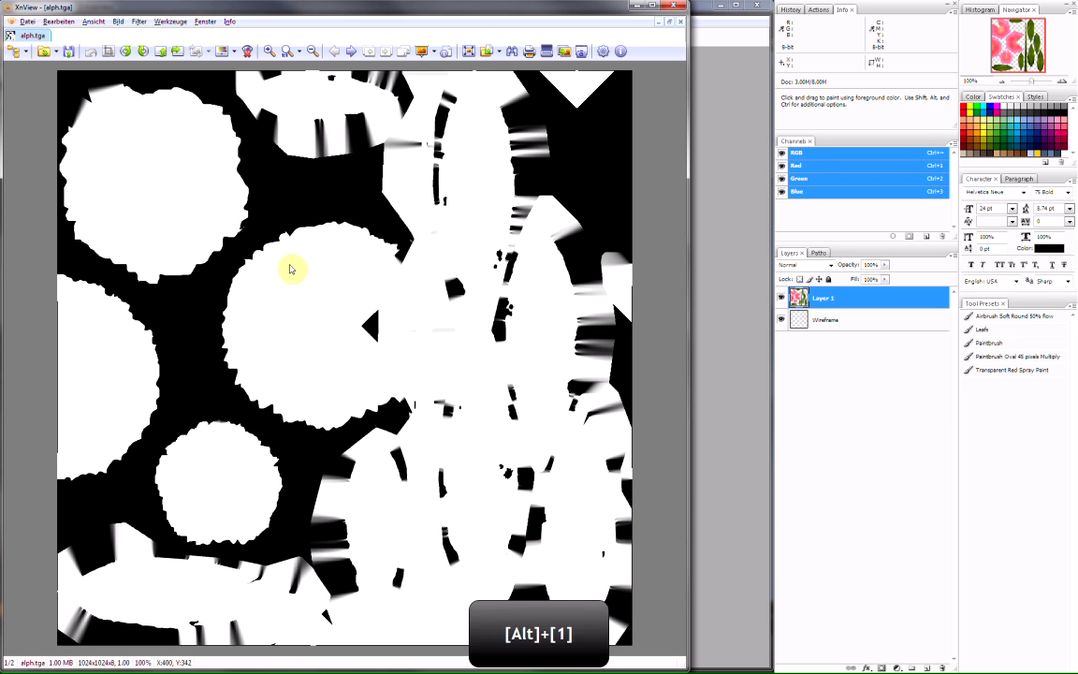
key("alt+Tab")
left_click_drag(368, 60, 519, 53)
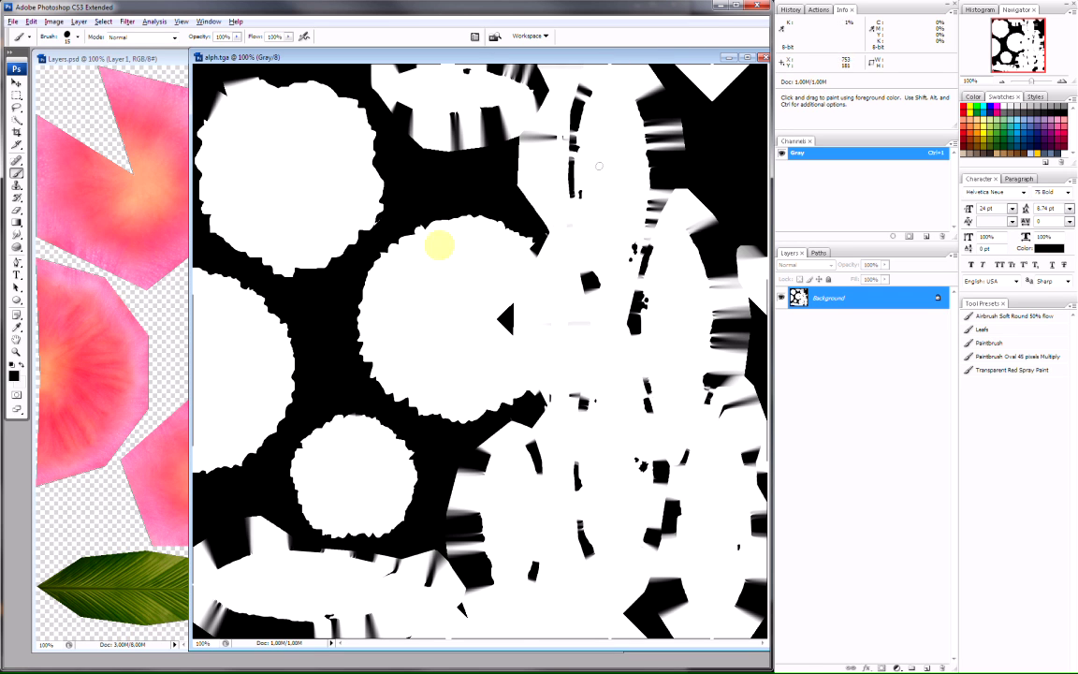
Copy the entire alph.tga image into a new alpha channel of Layers.psd and return to the RGB composite.
key("ctrl+a")
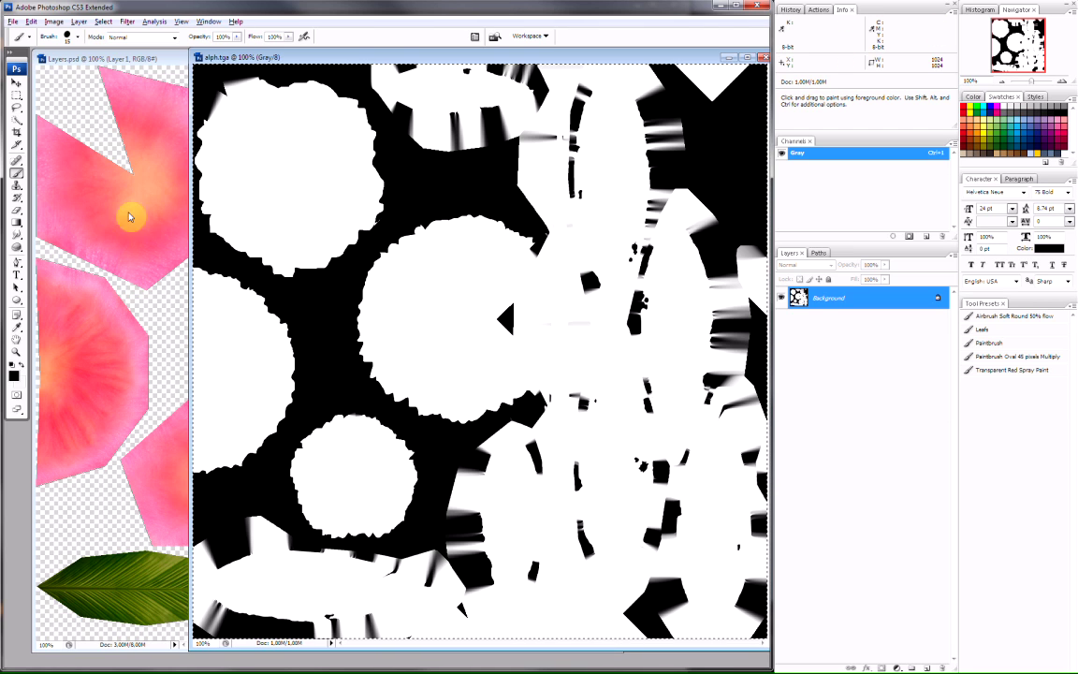
key("ctrl+c")
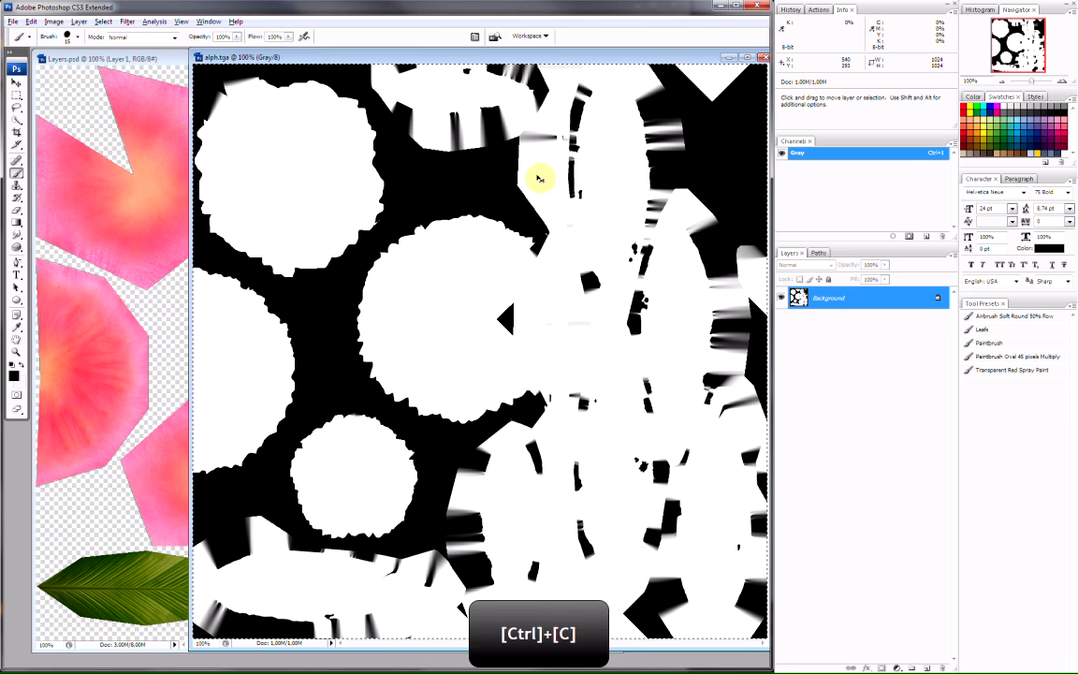
left_click(729, 58)
key("v")
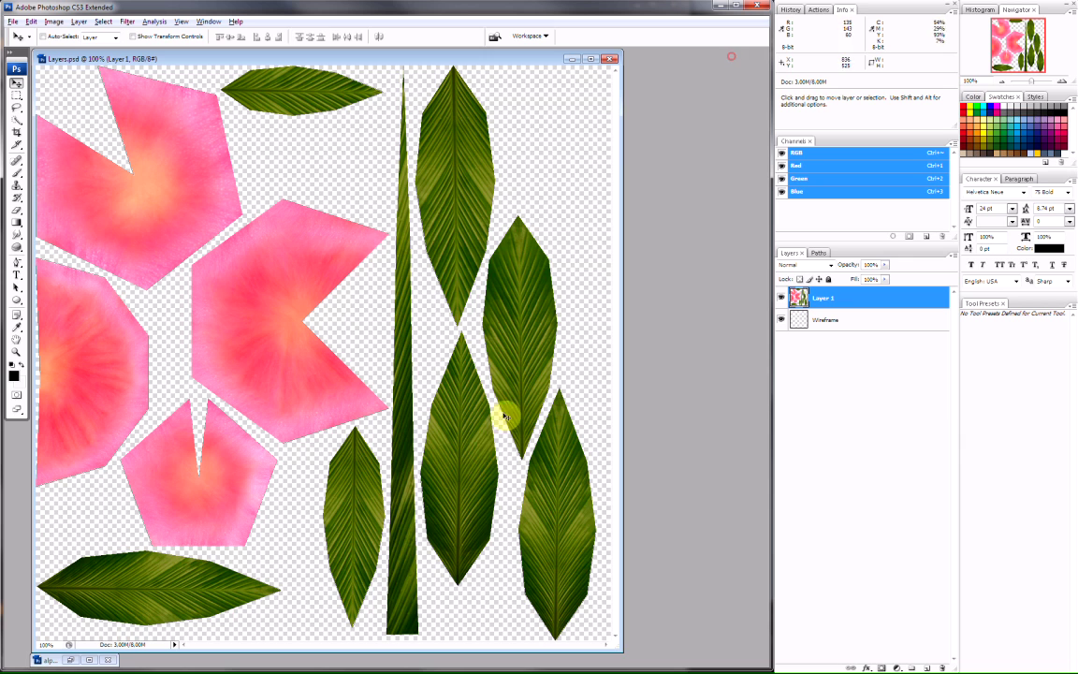
left_click(928, 237)
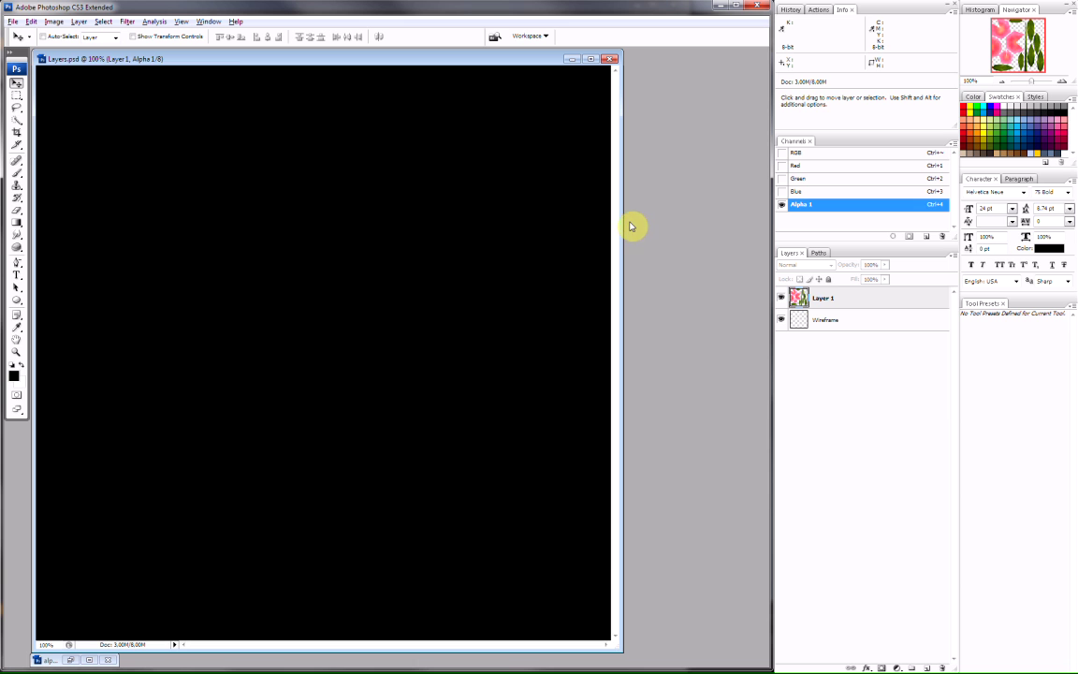
key("ctrl+v")
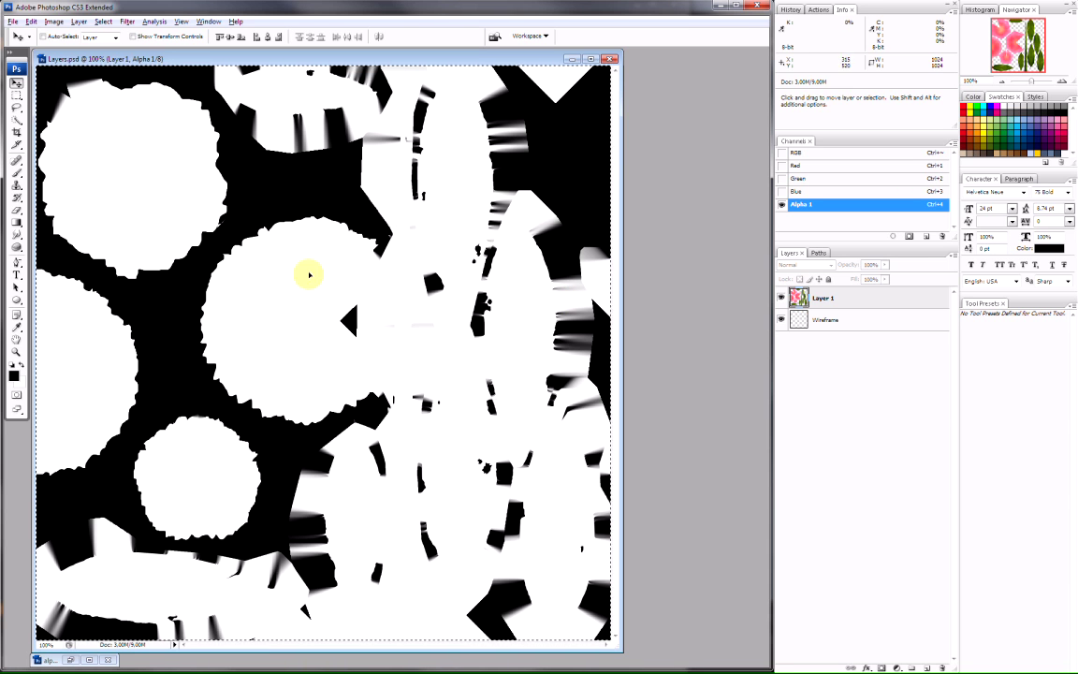
left_click(846, 153)
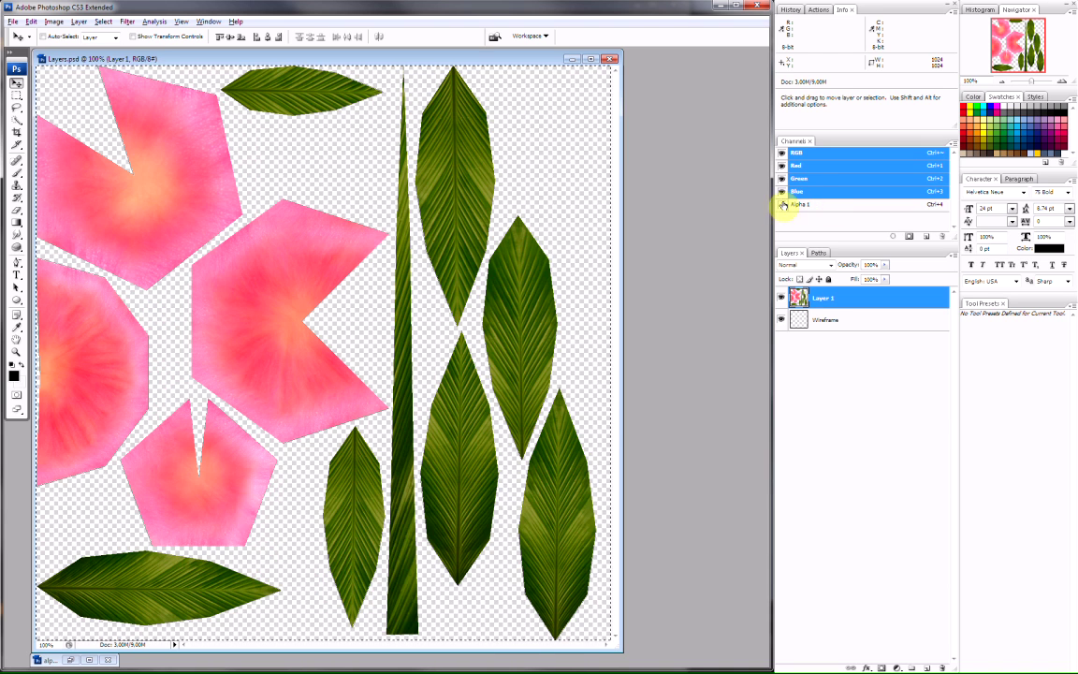
Preview the Alpha 1 overlay, load Alpha 1 as a selection, clear everything outside the mask on Layer 1, and deselect.
left_click(782, 206)
left_click(781, 207)
left_click(781, 204)
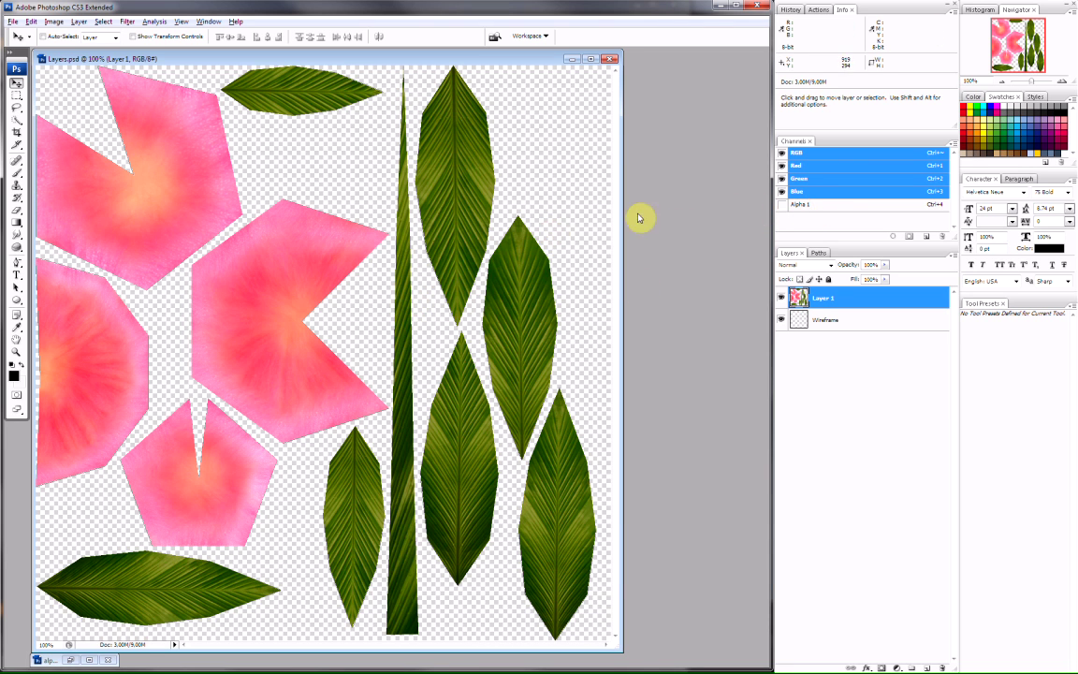
left_click(846, 208, "ctrl")
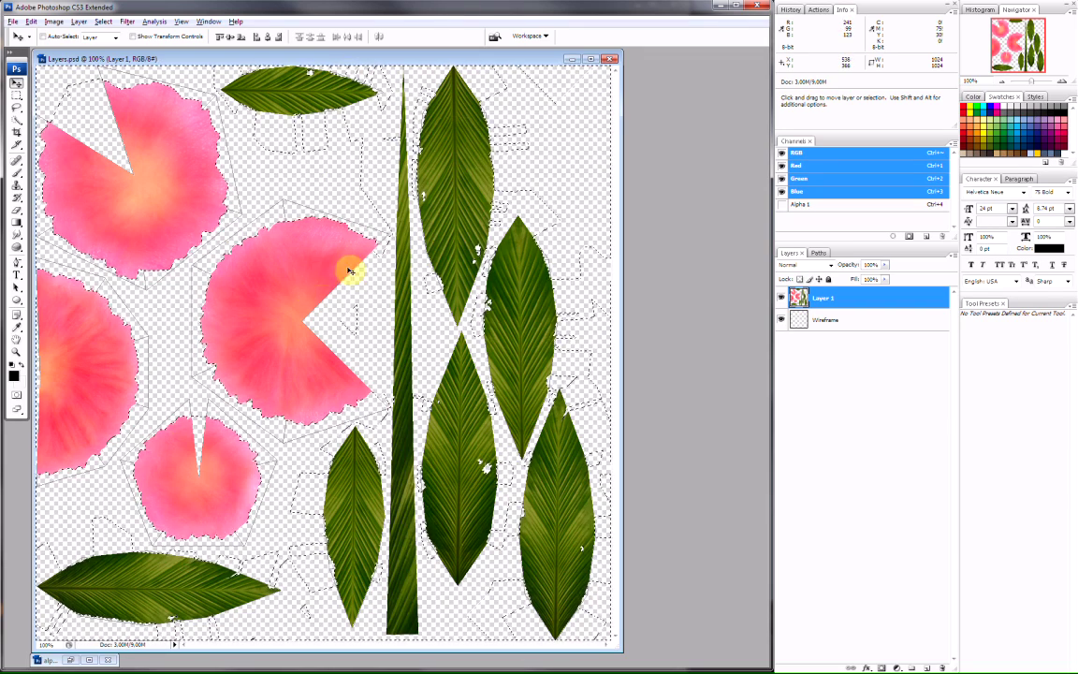
key("ctrl+d")
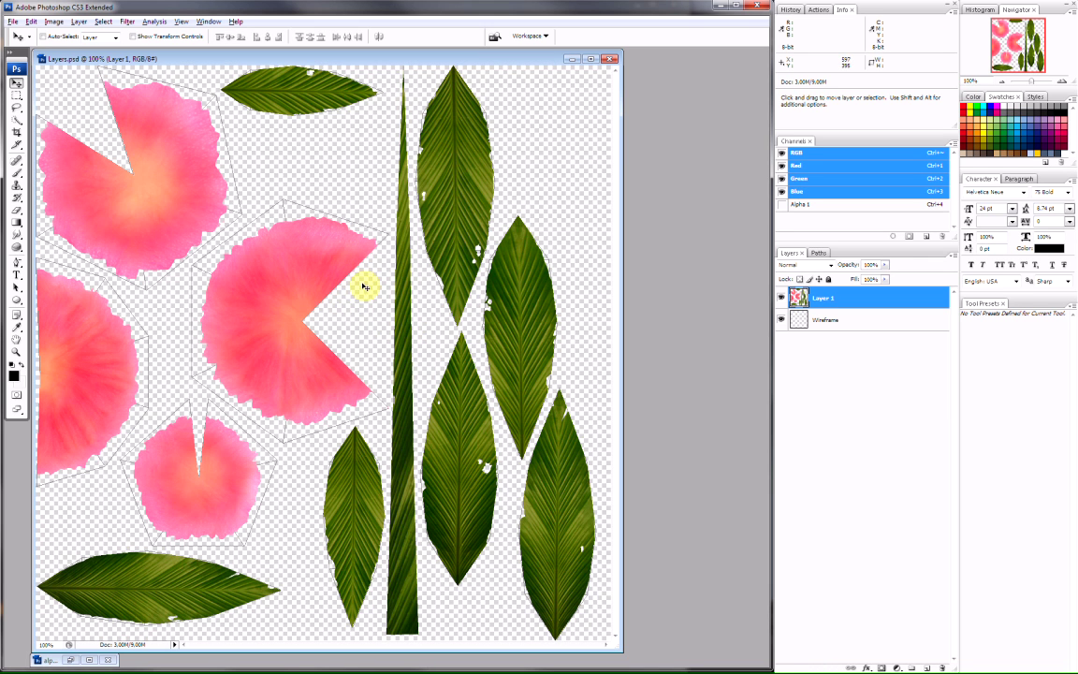
Switch to 3D-Coat and hide Layer 0 to remove the grey base around the flower's petals.
key("alt+Tab")
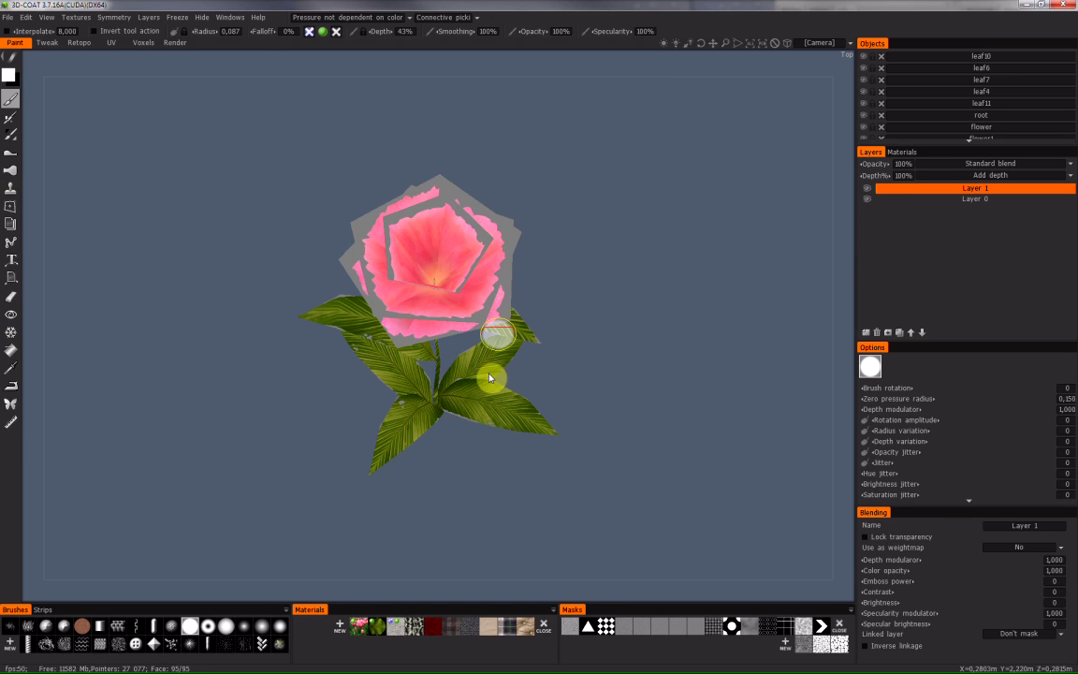
middle_click_drag(493, 378, 496, 267)
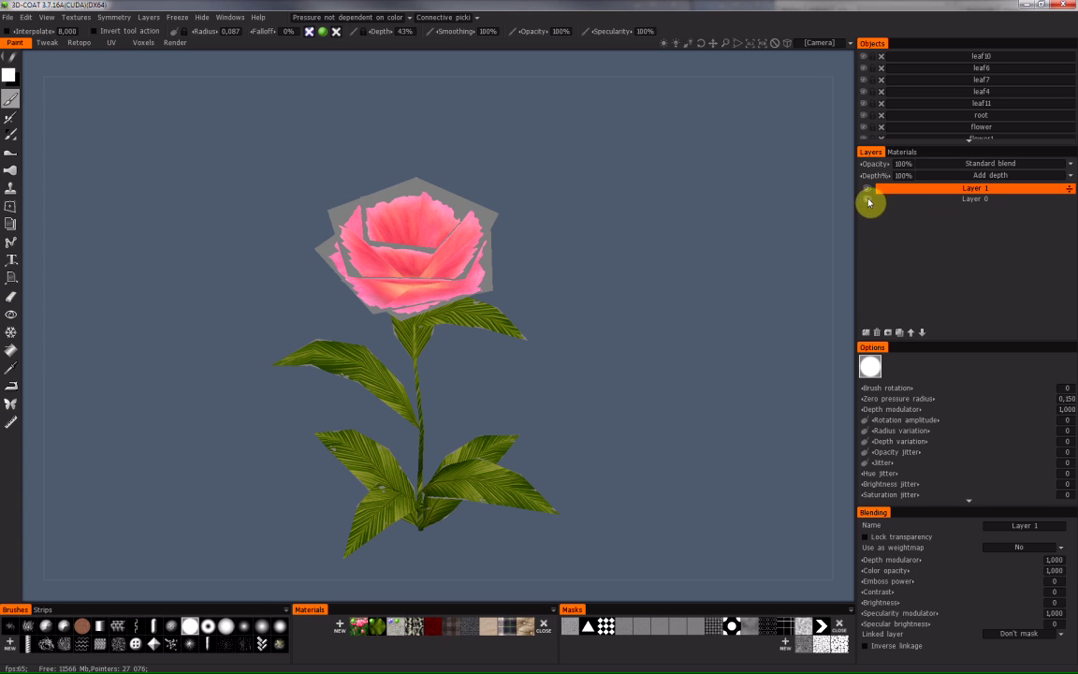
middle_click_drag(629, 263, 413, 246)
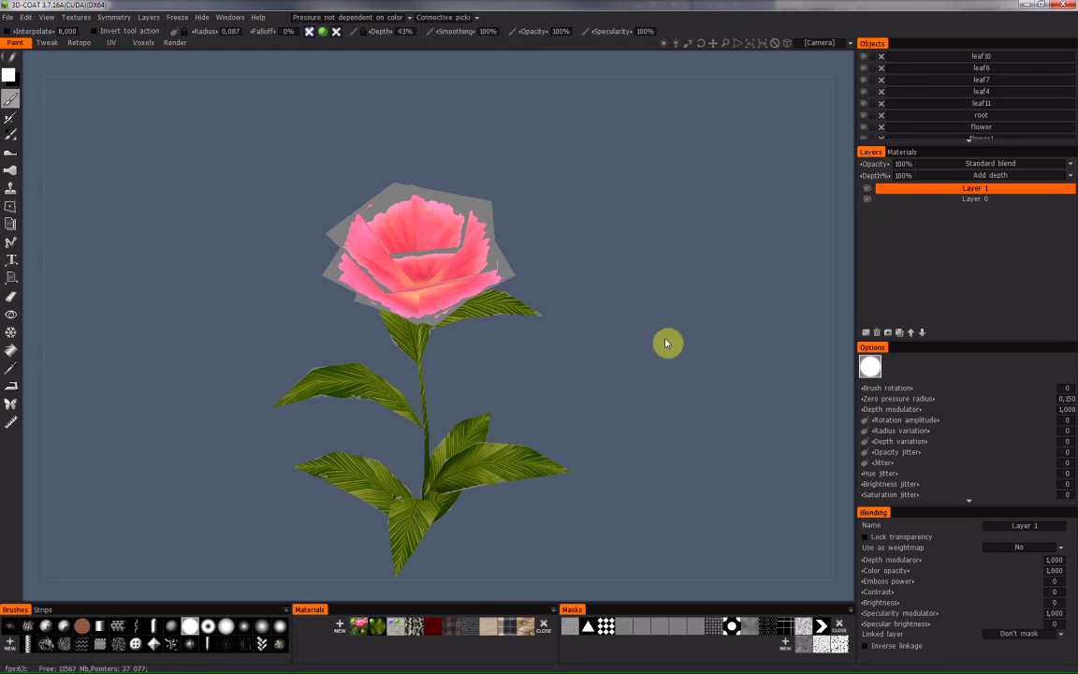
left_click(866, 198)
middle_click_drag(446, 392, 391, 83)
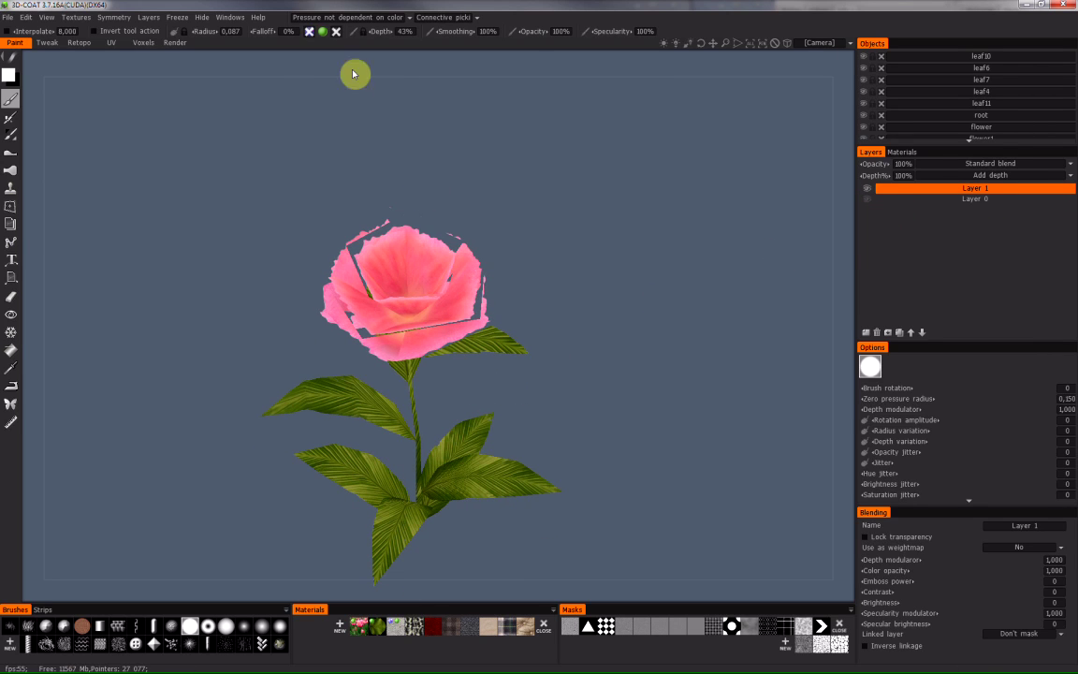
Inspect the cut-out flower from several angles in the Render room and return to the Paint room.
left_click(175, 43)
middle_click_drag(323, 210, 501, 240)
right_click_drag(418, 354, 524, 337)
left_click_drag(470, 211, 508, 277)
mouse_move(507, 277)
middle_mouse_down()
mouse_move(484, 442)
mouse_move(508, 488)
mouse_move(404, 345)
mouse_move(590, 231)
mouse_move(457, 210)
mouse_move(334, 260)
mouse_move(271, 215)
middle_mouse_up()
left_click(19, 44)
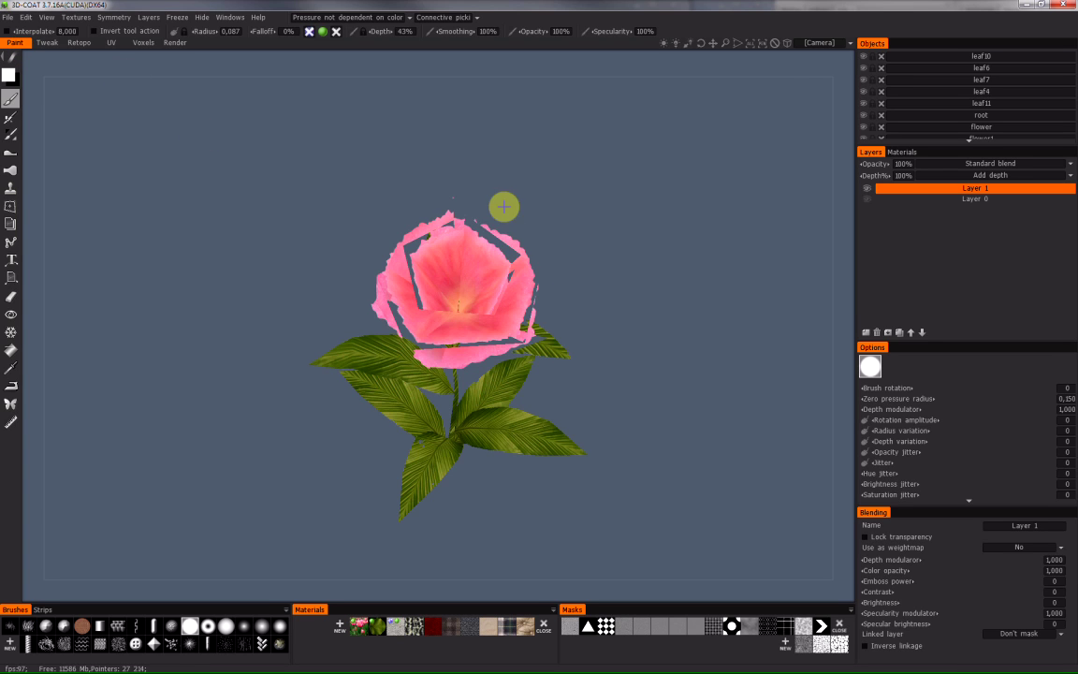
Examine the masked petal and leaf islands in the Texture editor and compare them with the flower model.
key("alt+l")
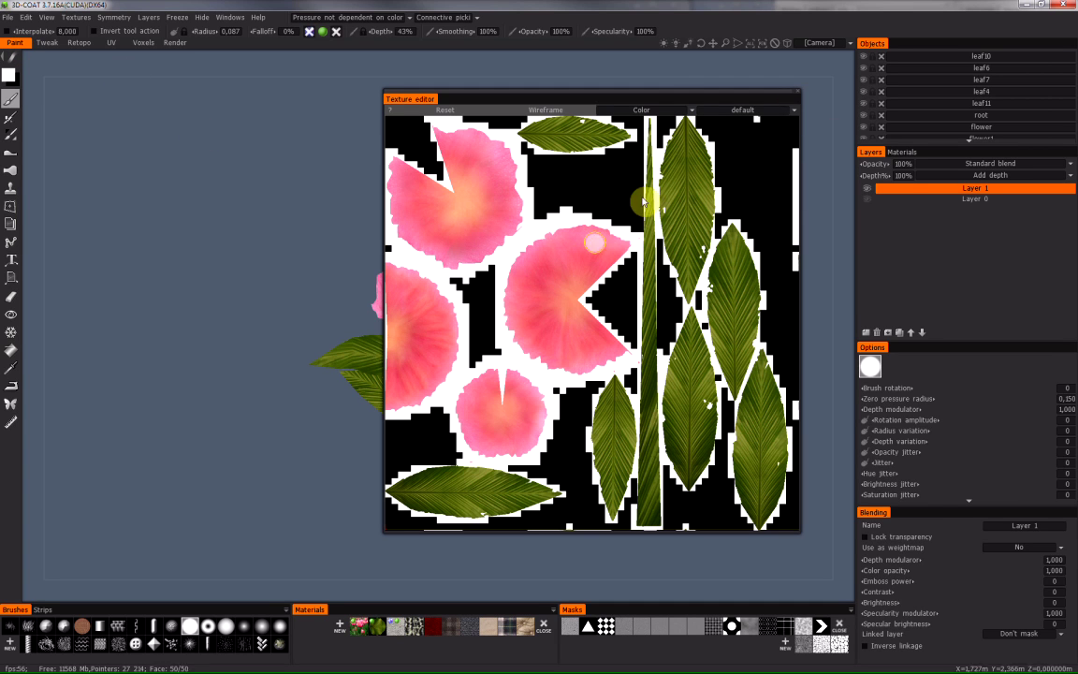
left_click(795, 94)
left_click_drag(457, 265, 522, 233, "alt")
key("alt+l")
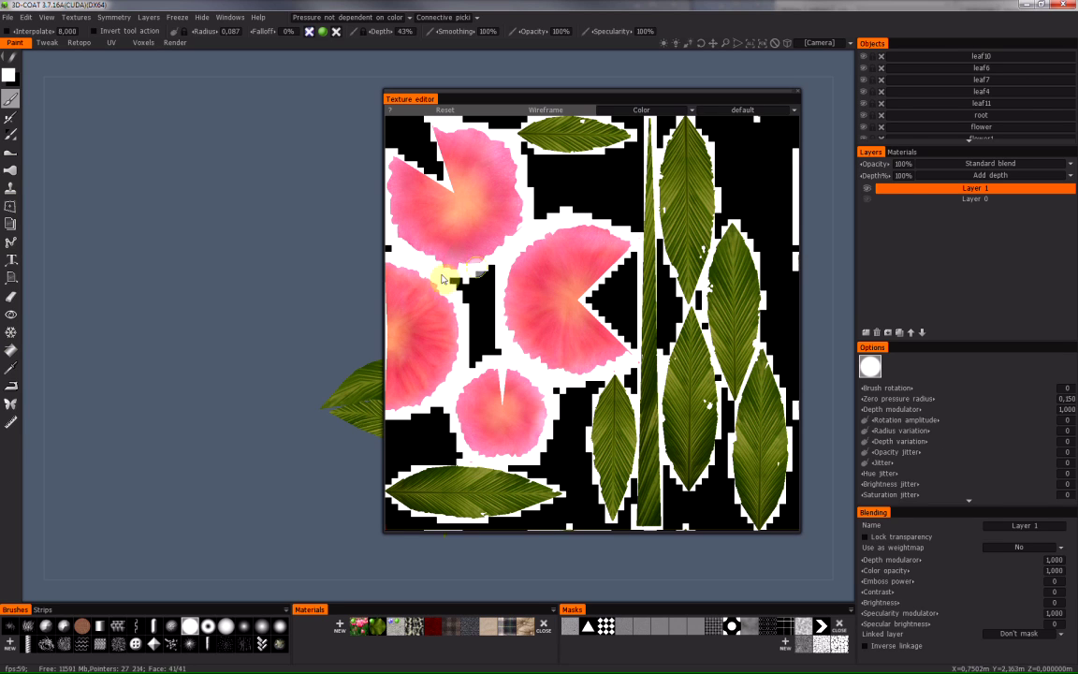
left_click(794, 93)
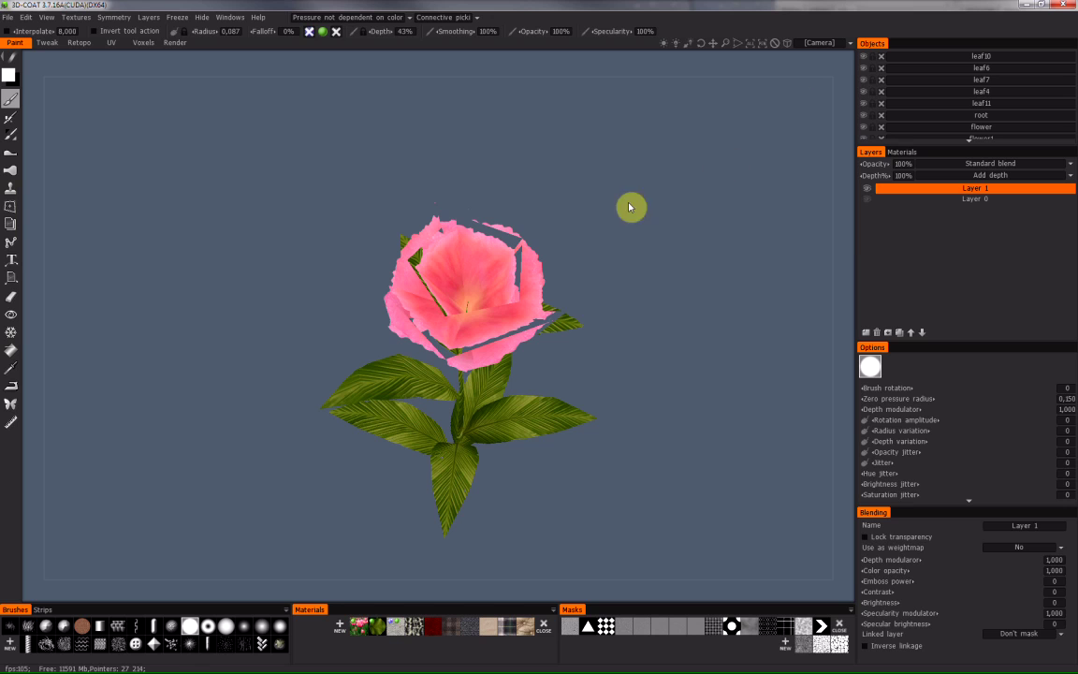
mouse_move(559, 303)
left_mouse_down()
mouse_move(554, 243)
mouse_move(542, 269)
mouse_move(563, 294)
left_mouse_up()
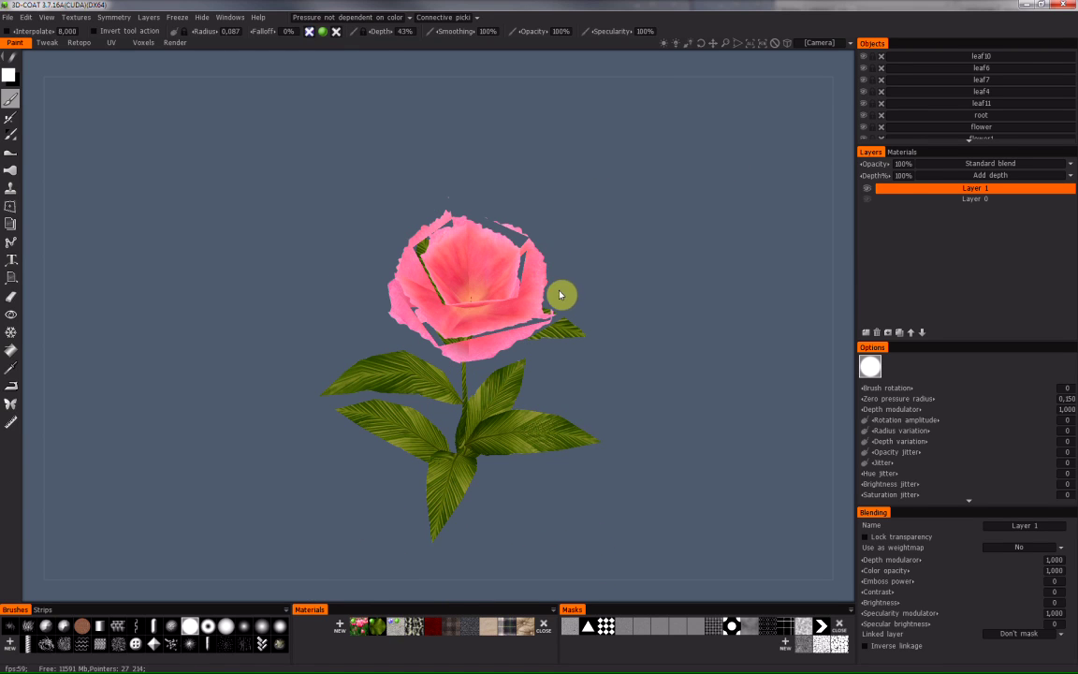
Switch back to Photoshop, undo the clearing outside the alpha mask on Layer 1, and deselect.
key("alt+Tab")
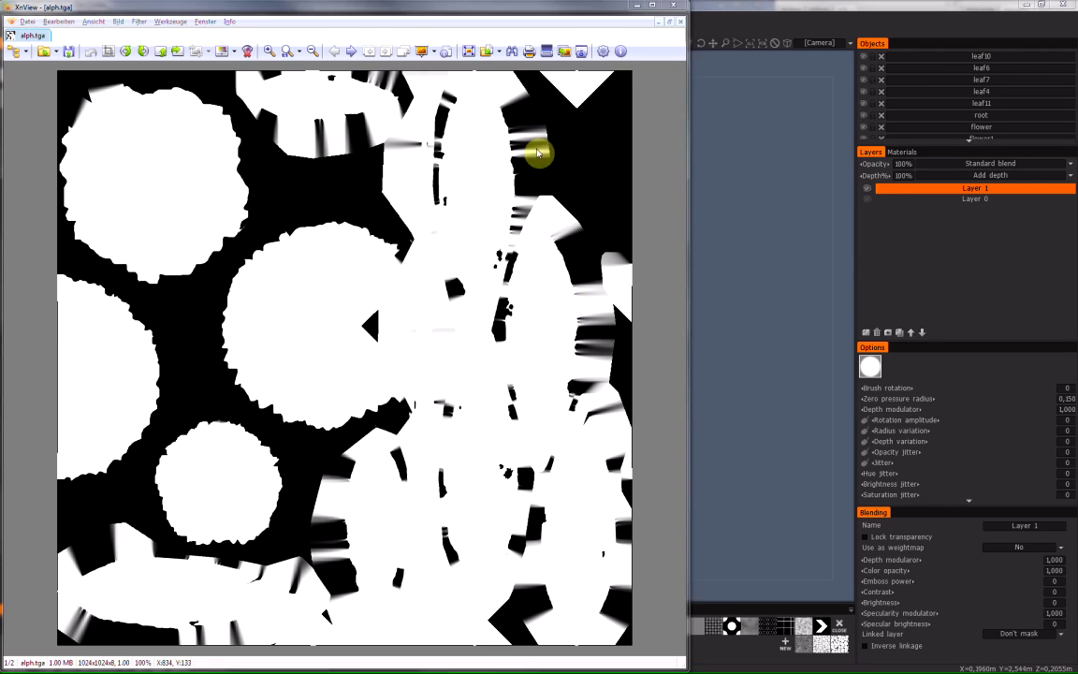
key("alt+Tab")
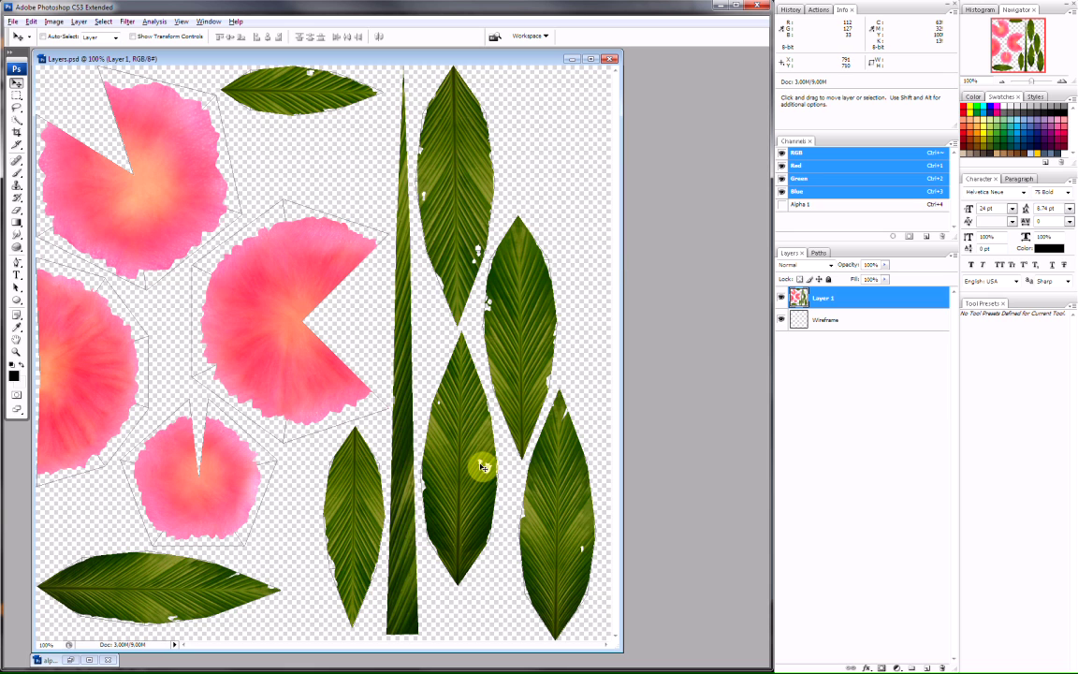
key("ctrl+alt+z")
key("ctrl+alt+z")
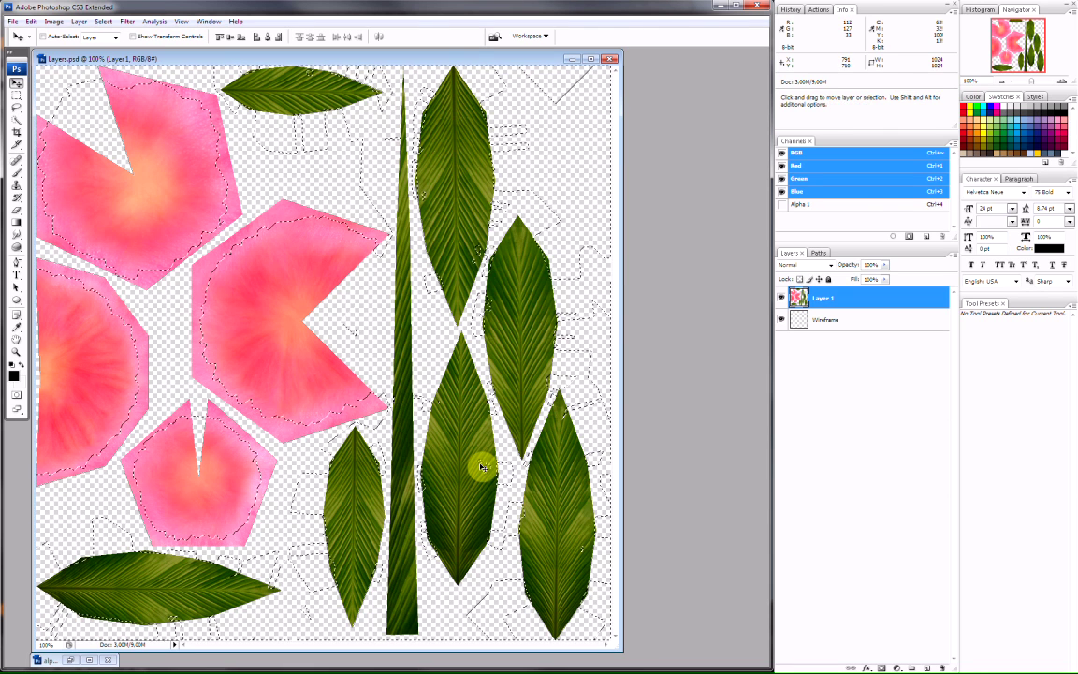
key("ctrl+d")
Review the Alpha 1 channel in Layers.psd, return to the RGB composite, and inspect the restored petals in 3D-Coat.
left_click(856, 205)
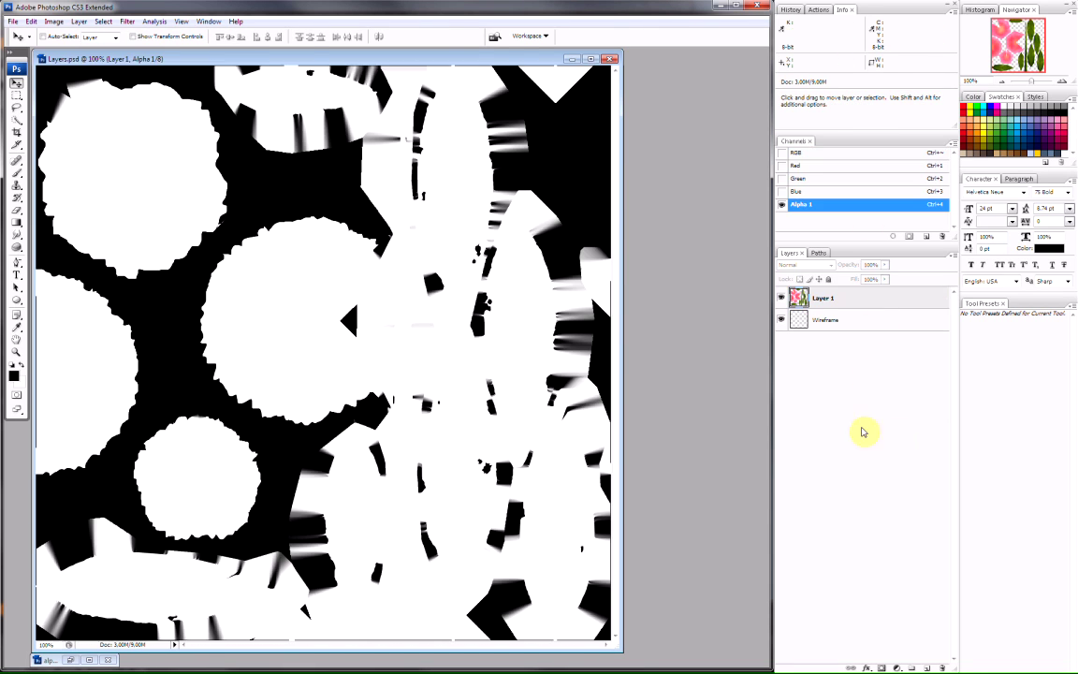
left_click(819, 153)
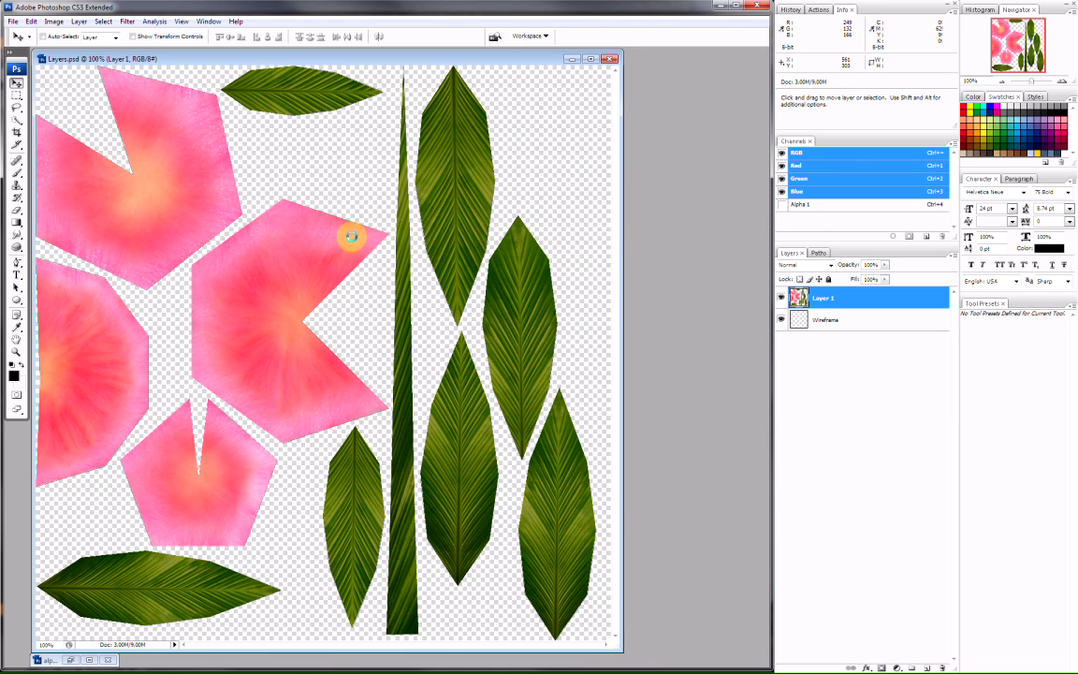
key("alt+Tab")
left_click_drag(516, 291, 589, 276, "alt")
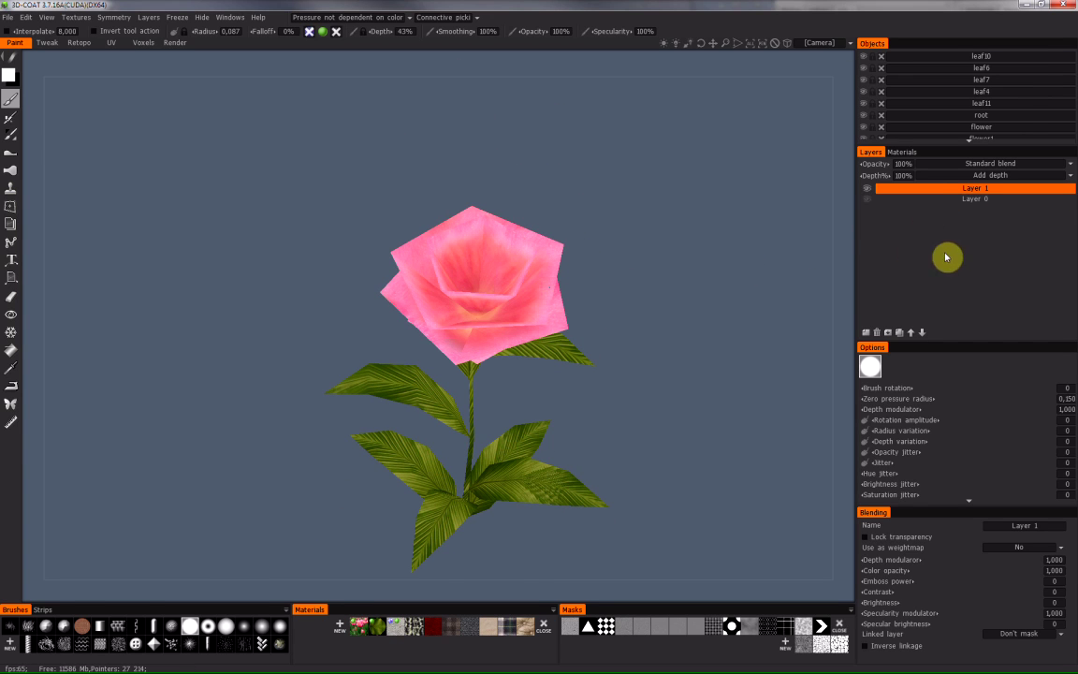
In Photoshop, rename Layer 1 to diffuse and add a new layer named alpha directly beneath it.
key("alt+Tab")
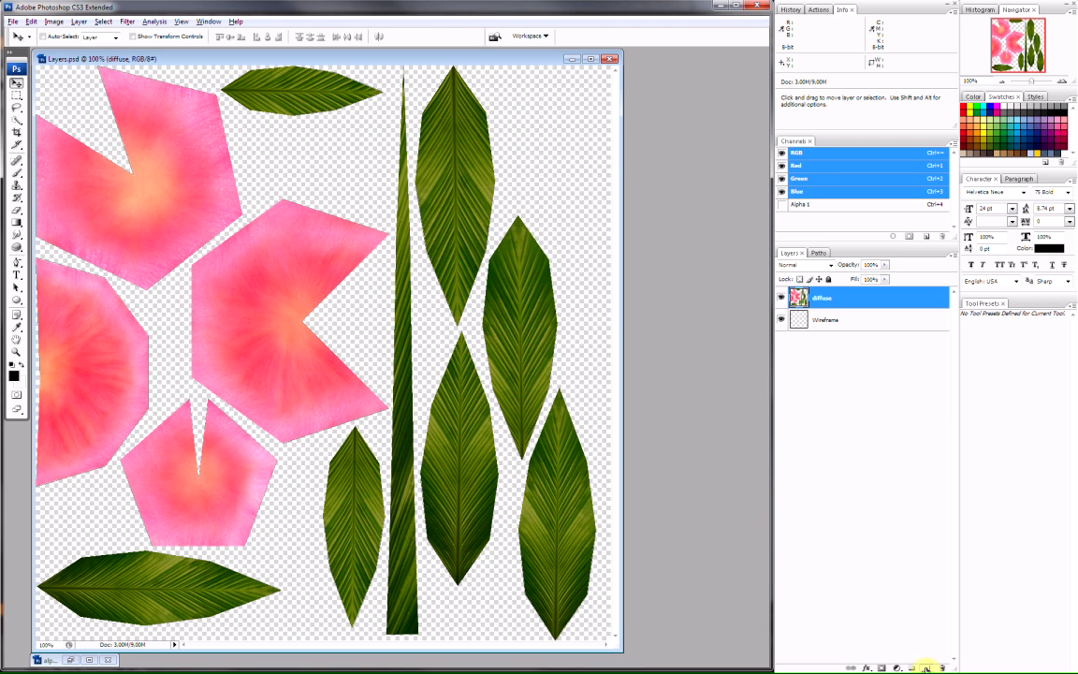
left_click(926, 667)
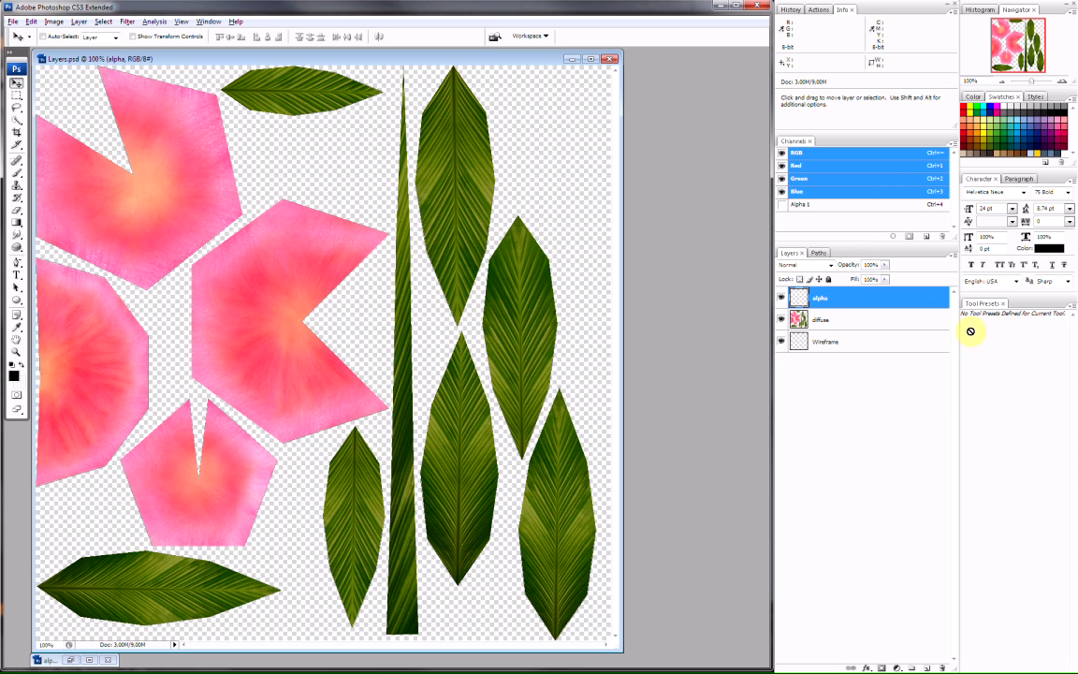
left_click_drag(921, 307, 931, 335)
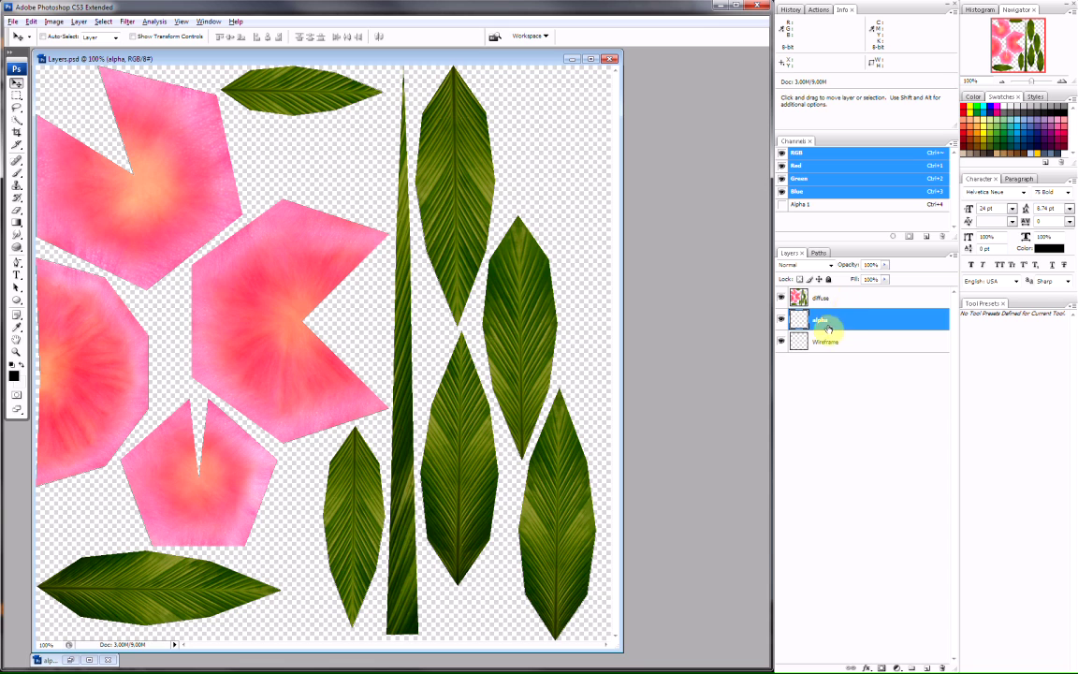
Using the Alpha 1 channel as a selection, fill the petal and leaf shapes on the alpha layer with black, deselect and check the result without diffuse.
left_click(835, 206, "ctrl")
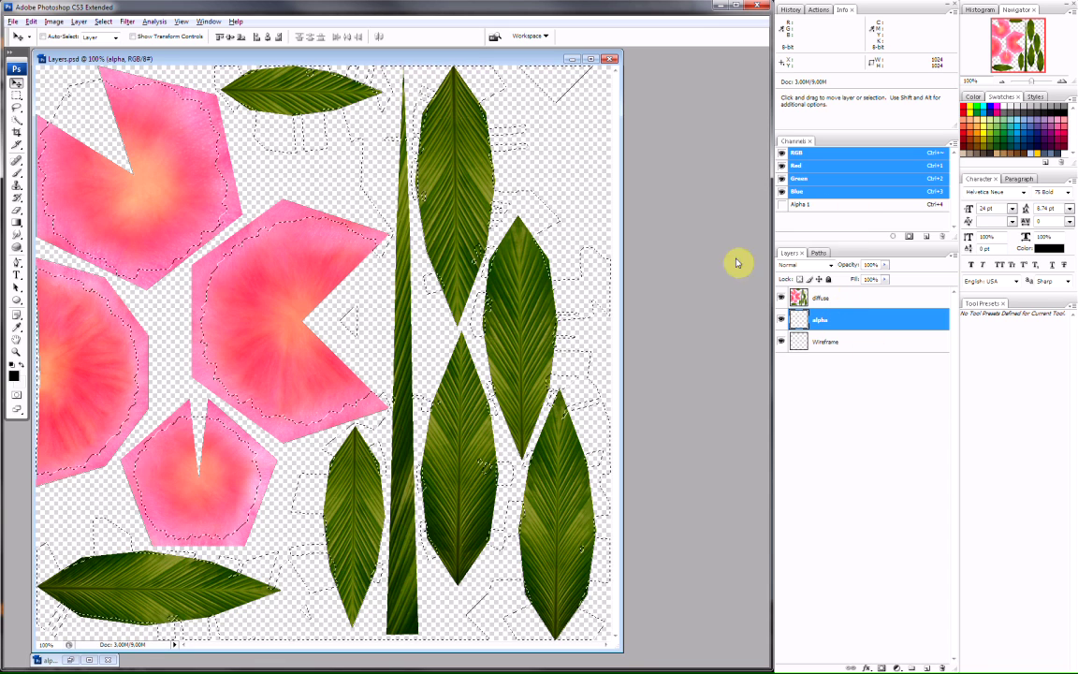
key("ctrl+shift+i")
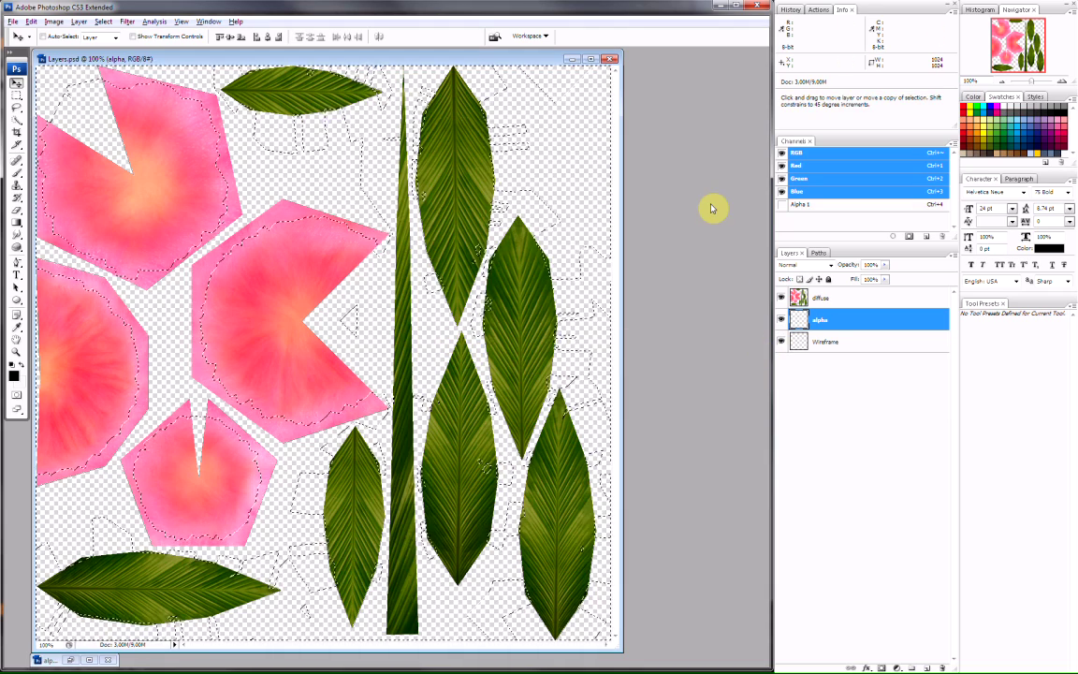
key("alt+BackSpace")
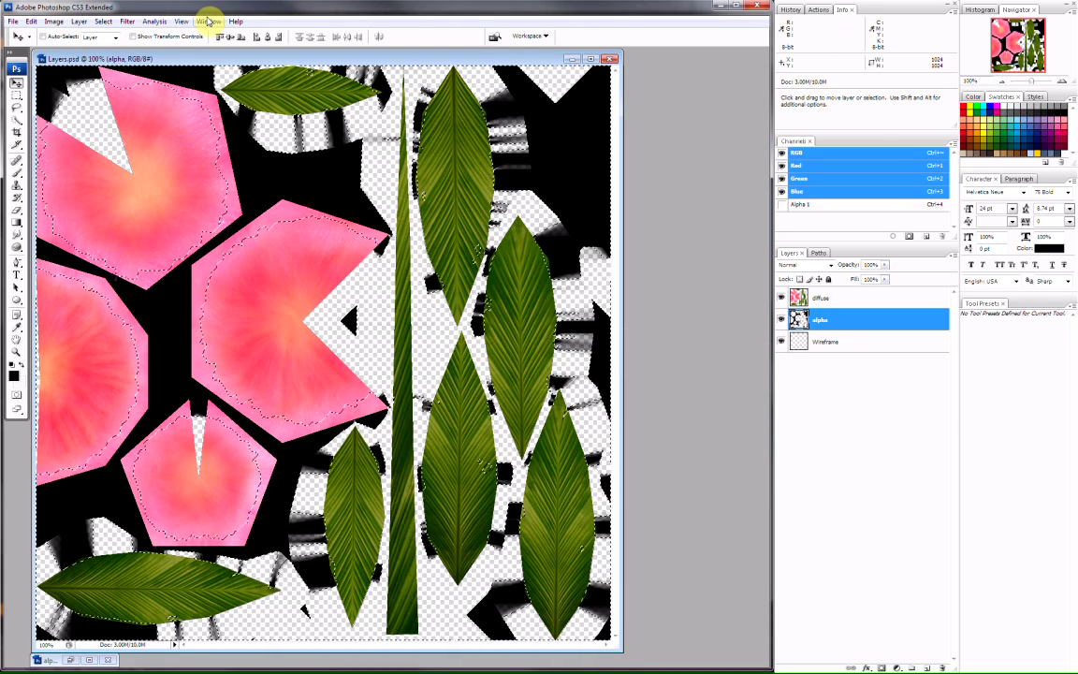
key("ctrl+z")
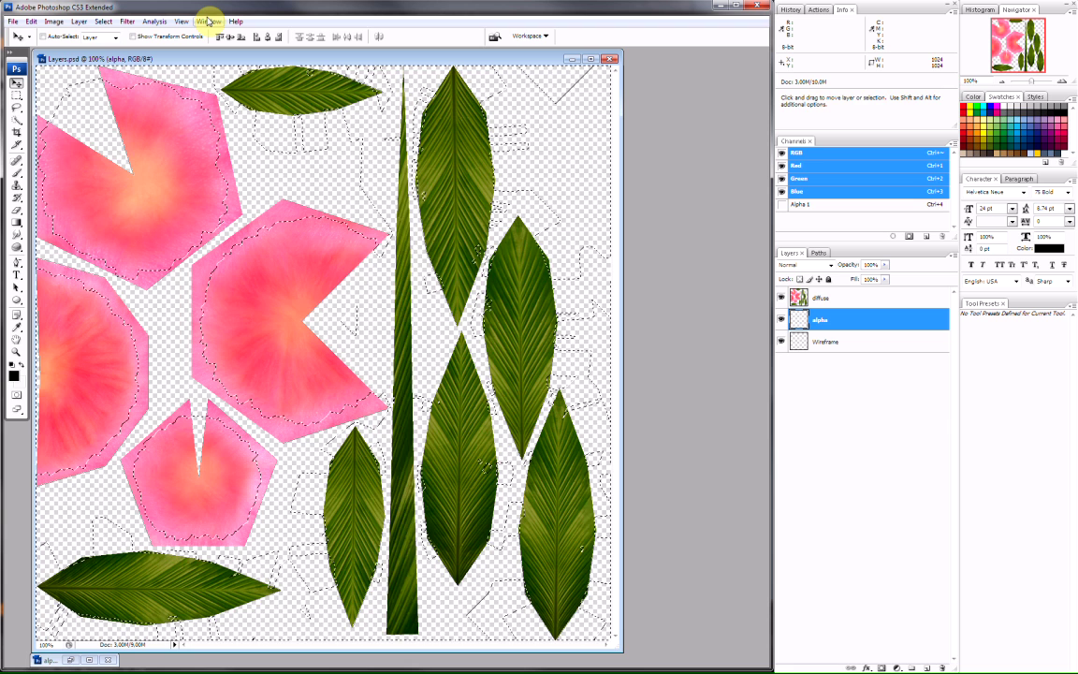
key("ctrl+z")
key("ctrl+d")
left_click(781, 299)
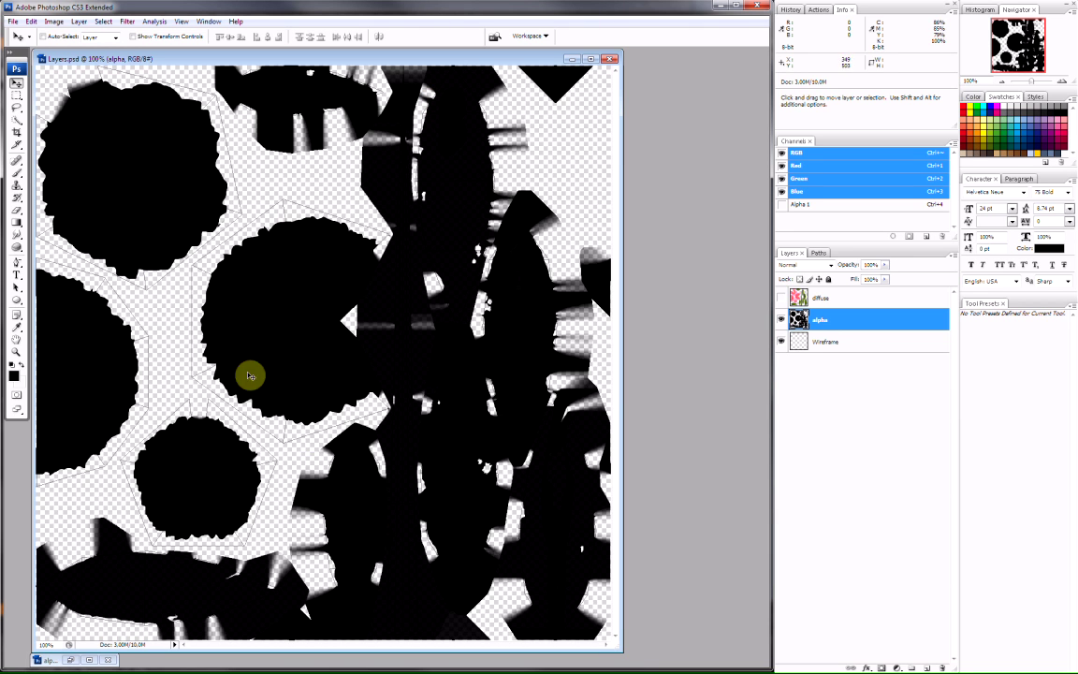
left_click(782, 298)
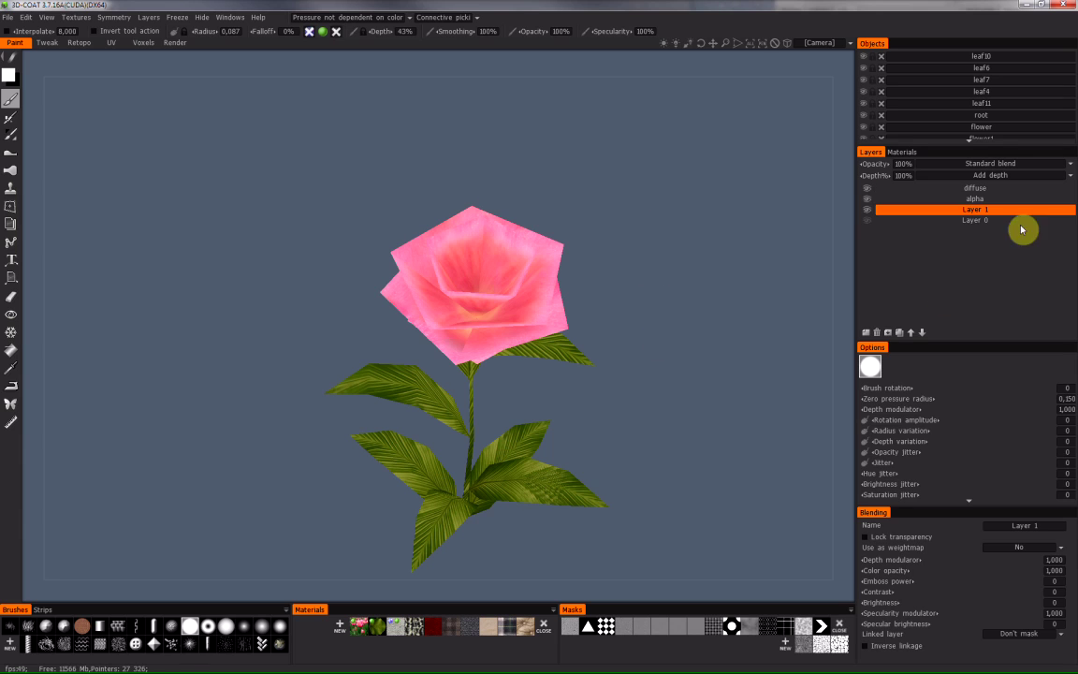
In 3D-Coat, hide the diffuse layer and delete Layer 1.
left_click(979, 209)
left_click(974, 188)
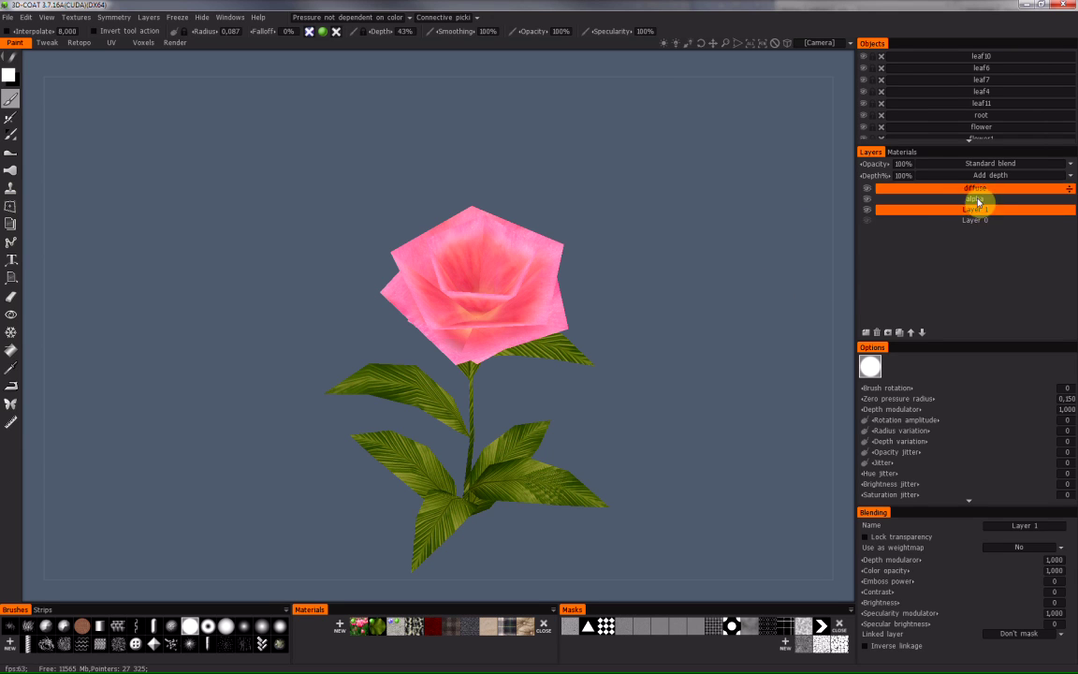
left_click(866, 190)
left_click(974, 199)
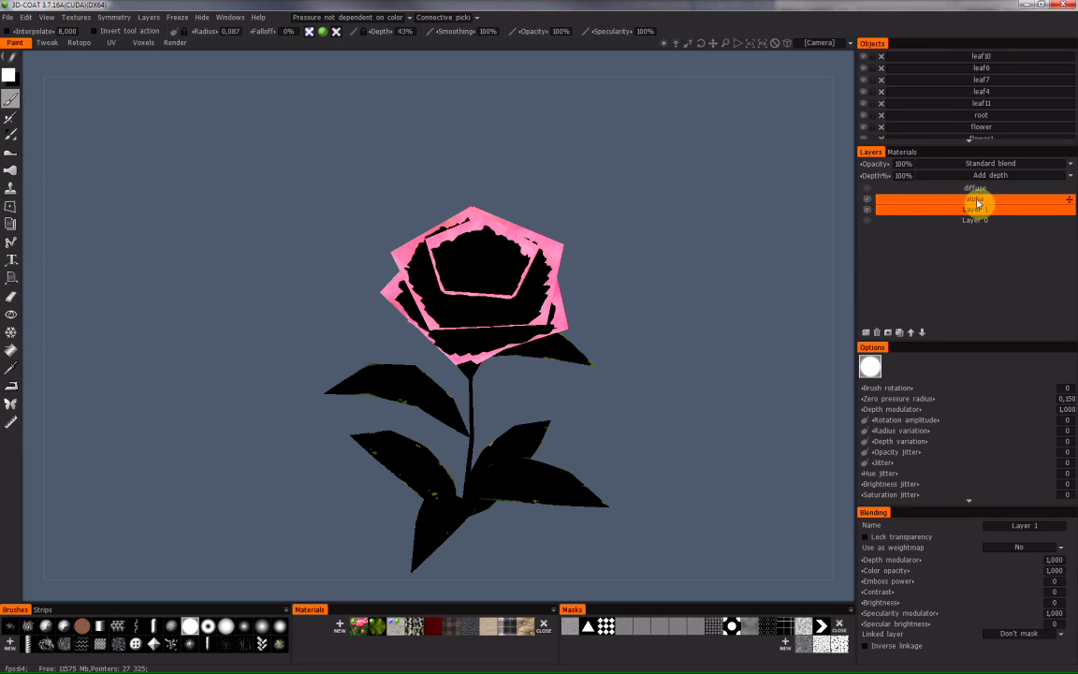
left_click(907, 211)
left_click(876, 333)
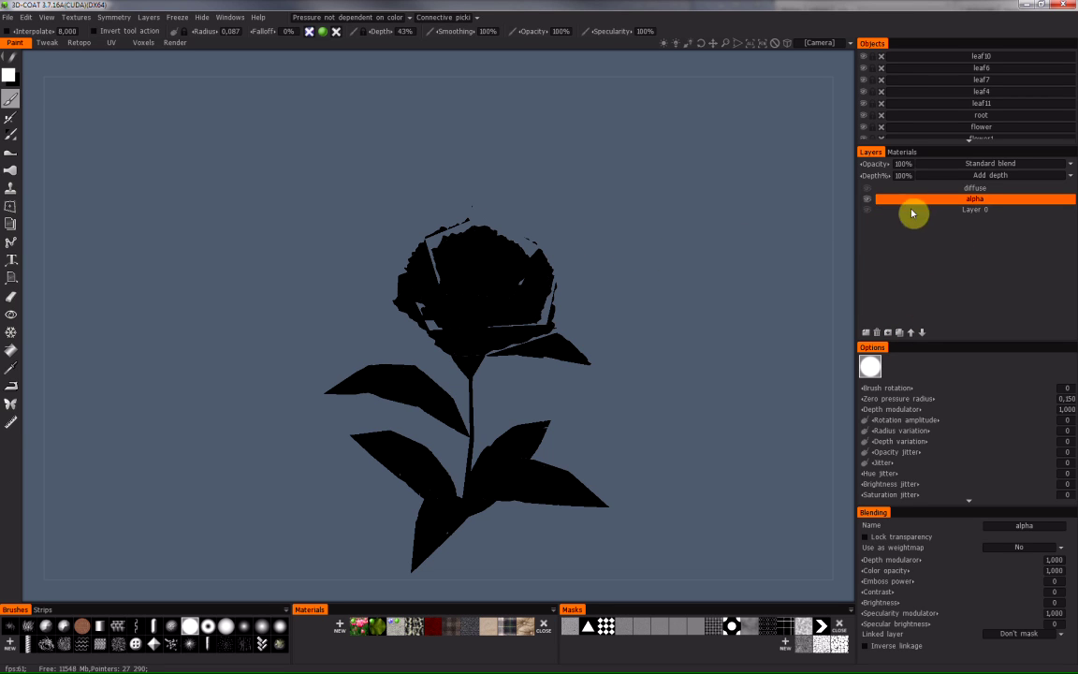
Make Layer 0 and the diffuse layer visible again, checking the flower with individual layers shown and hidden.
left_click(867, 199)
left_click(867, 210)
left_click(866, 200)
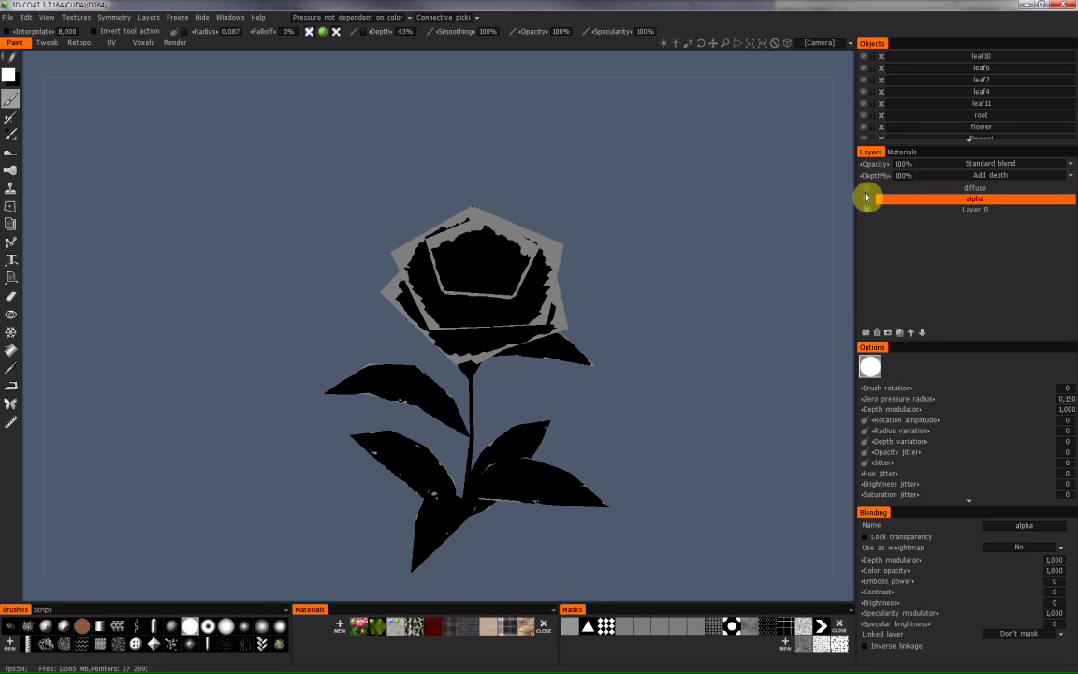
left_click(870, 188)
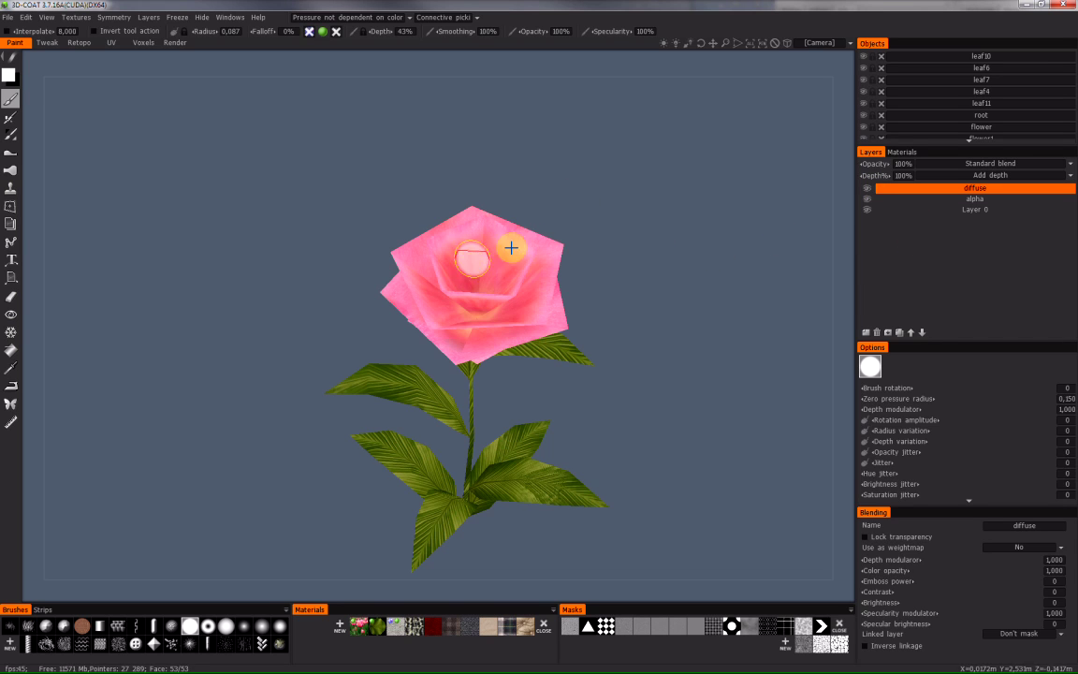
left_click(867, 188)
left_click(867, 211)
left_click_drag(527, 260, 711, 203, "alt")
key("ctrl+z")
key("ctrl+z")
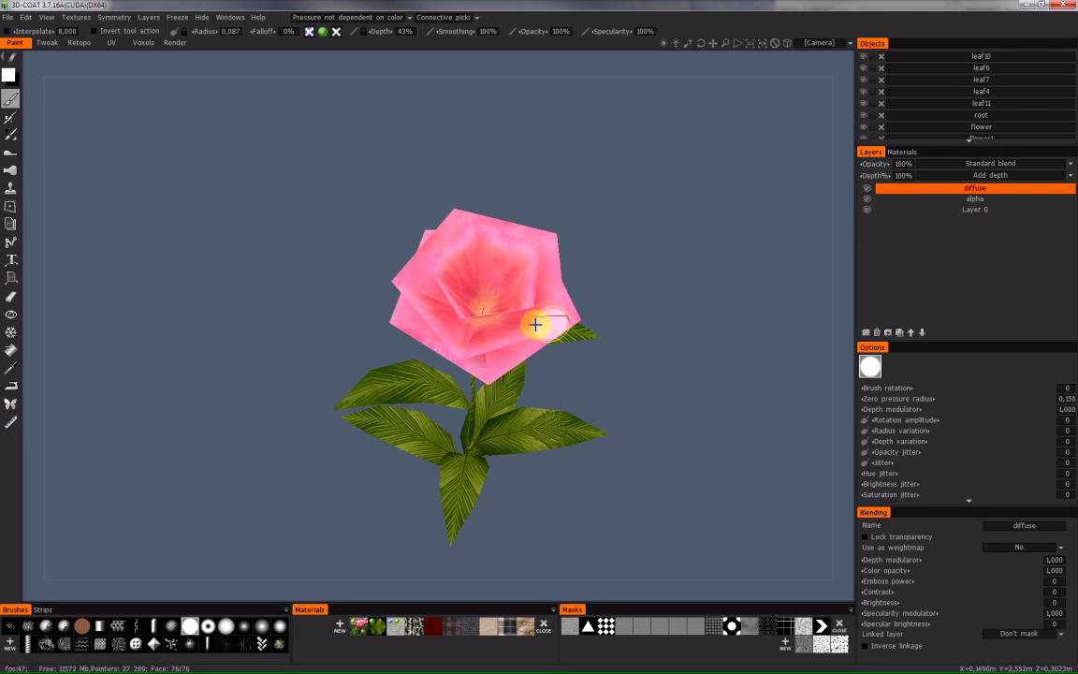
left_click(965, 199)
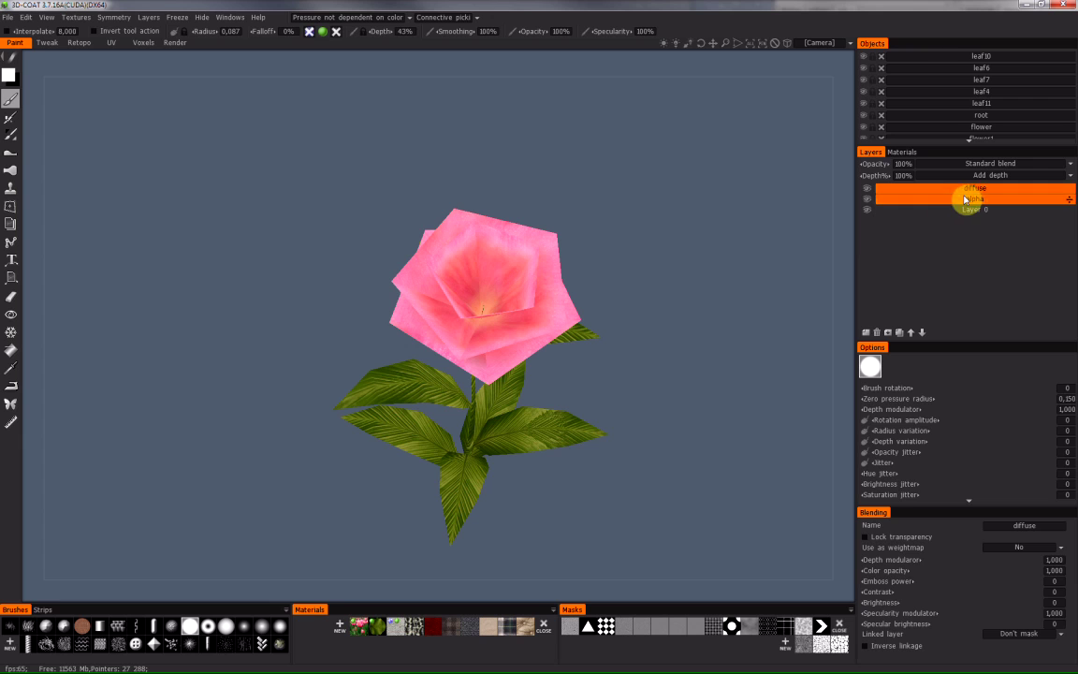
Review the Don't use alpha in textures option and view the flower's color map in the Texture editor.
left_click(77, 17)
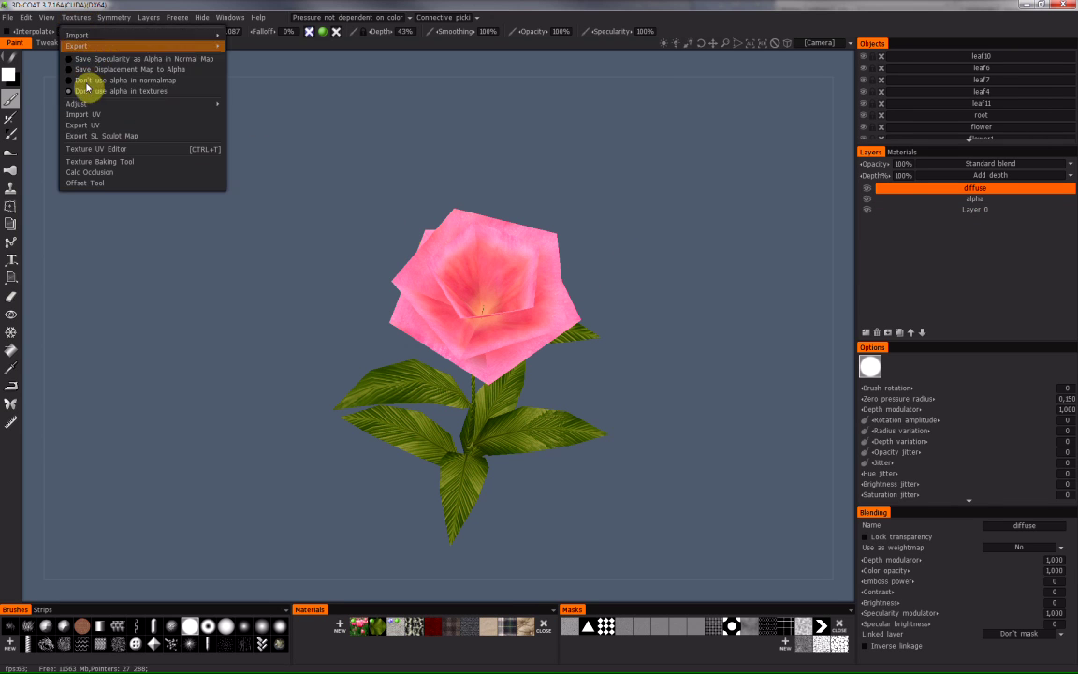
left_click(143, 91)
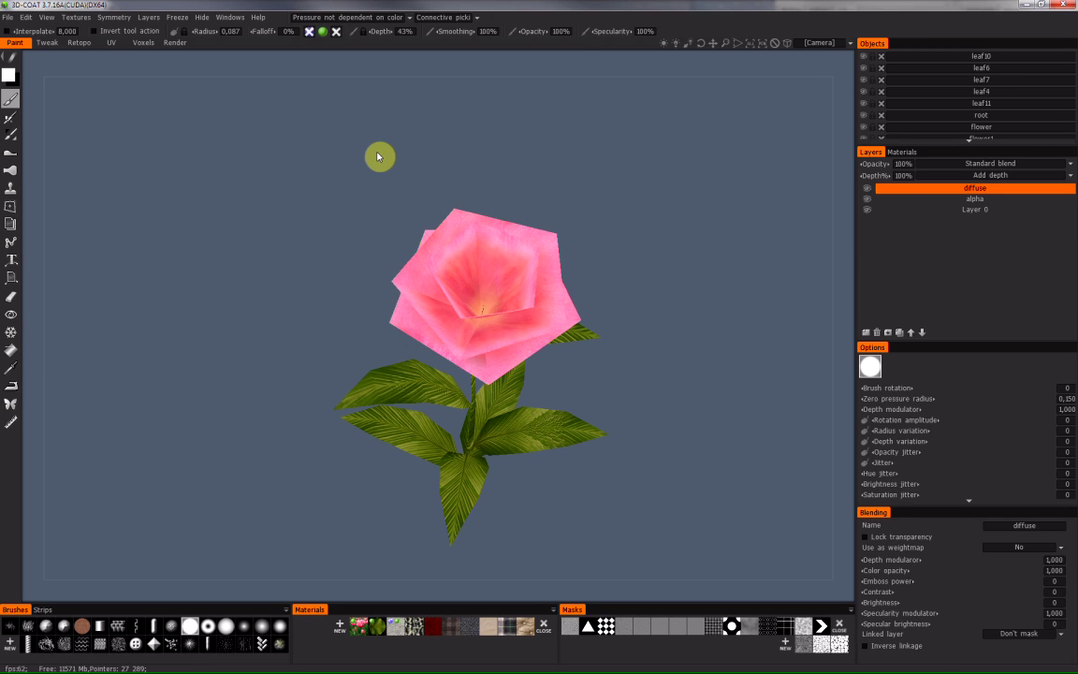
key("alt+l")
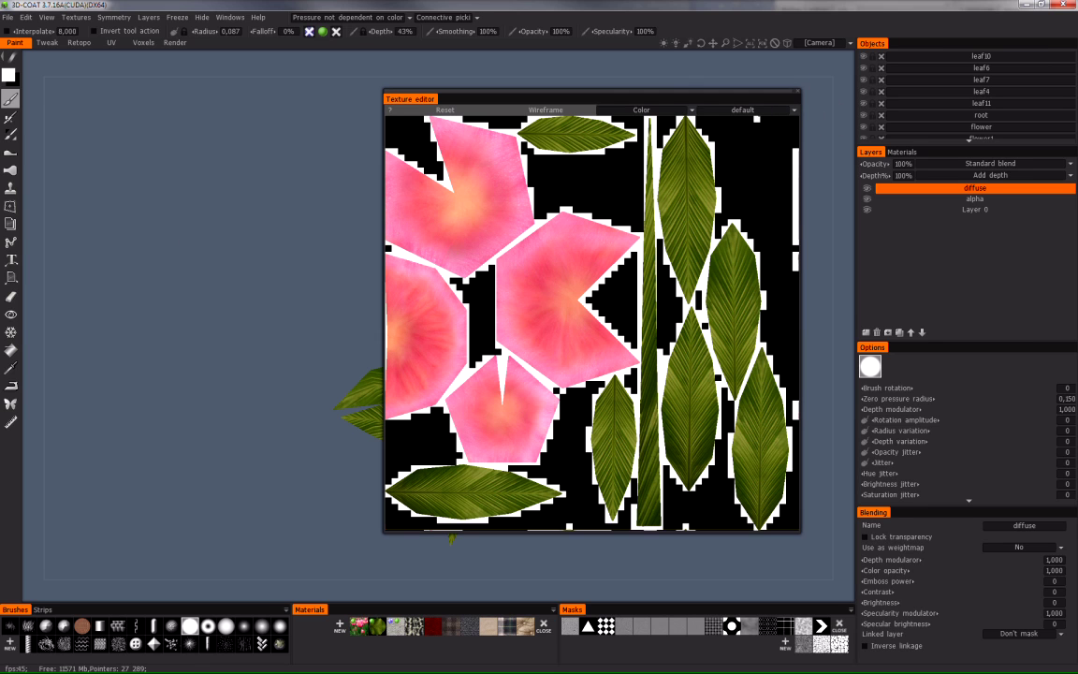
Switch to XnView, compare the alph.tga mask with the diff.tga texture, and return to 3D-Coat.
key("alt+Tab")
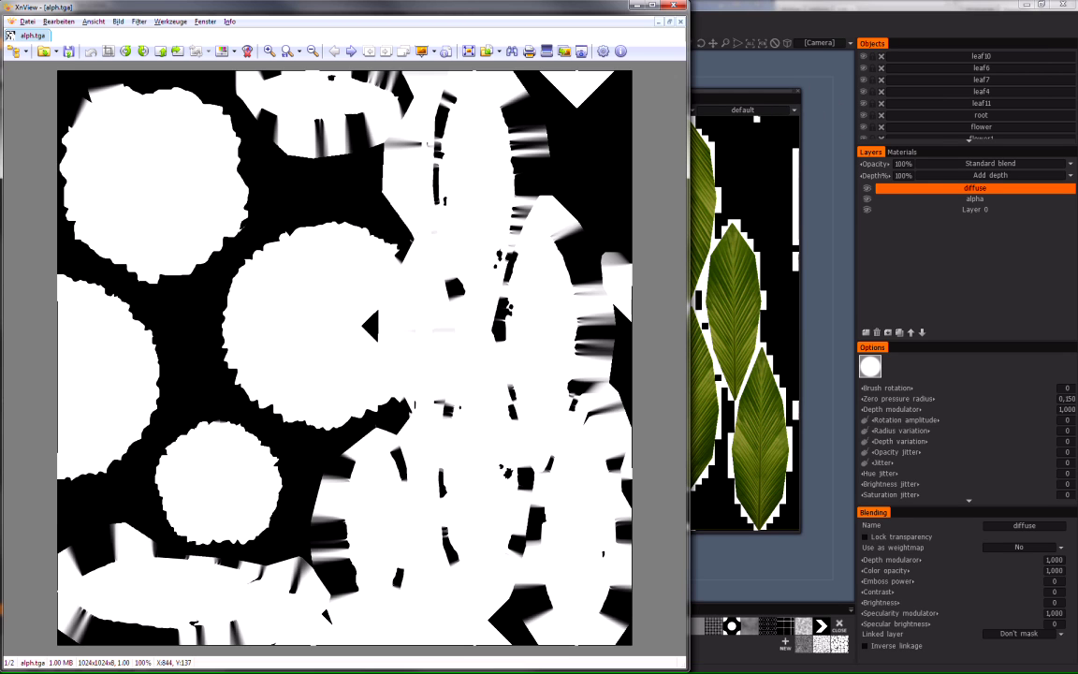
left_click(352, 53)
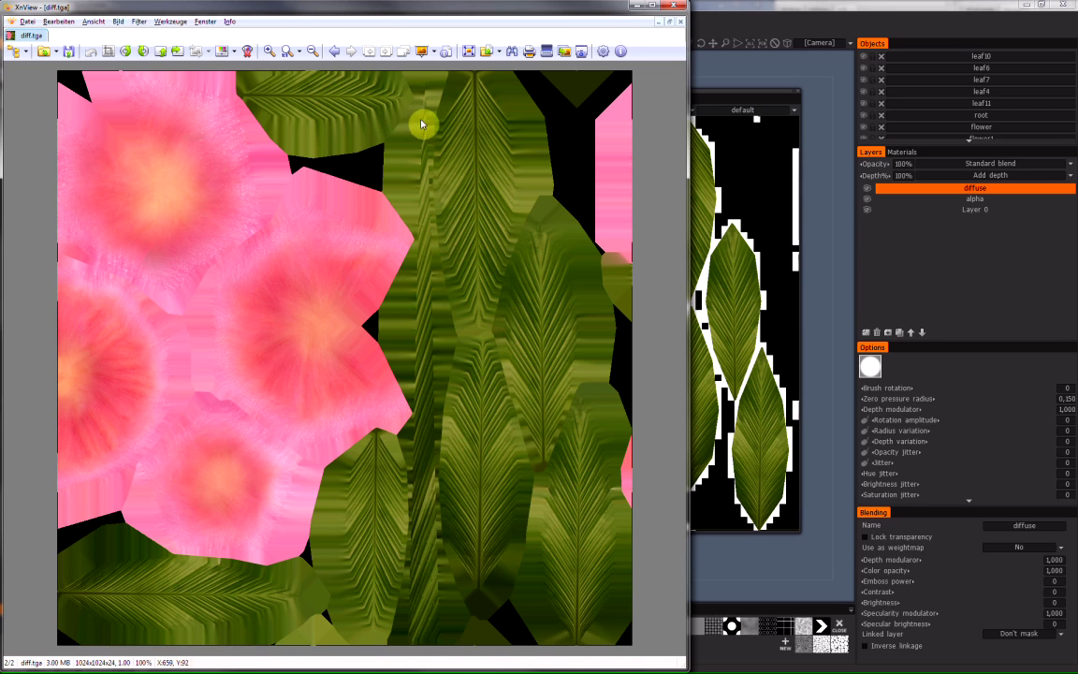
left_click(638, 6)
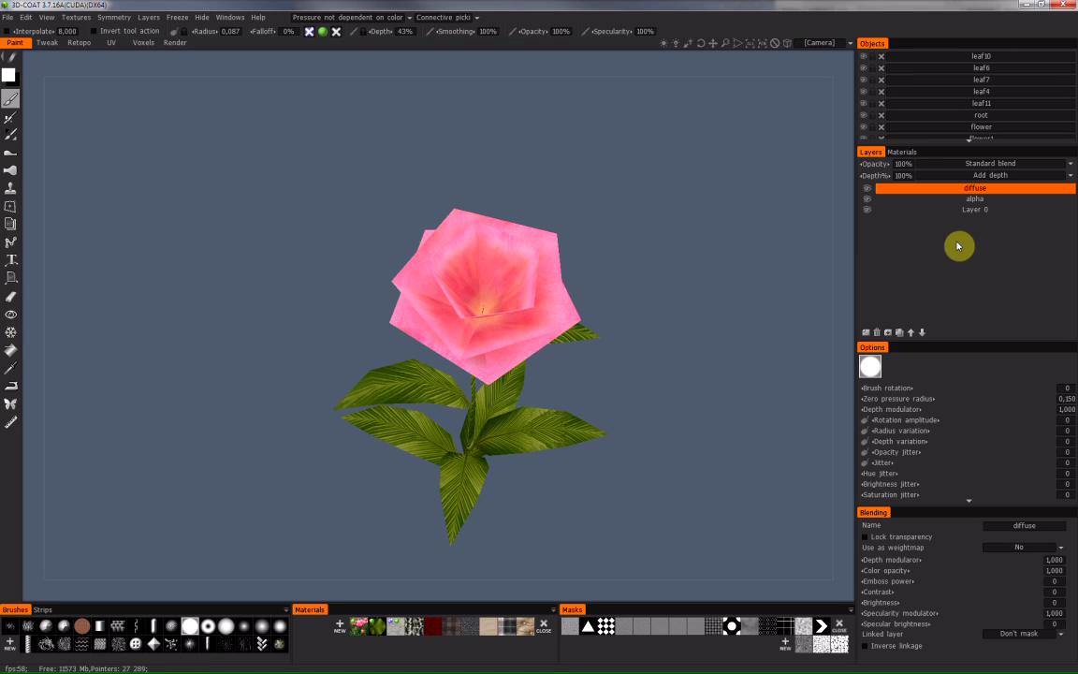
Set alpha as the linked layer of the diffuse layer, test inverse linkage and leave it off.
left_click_drag(420, 278, 523, 286, "alt")
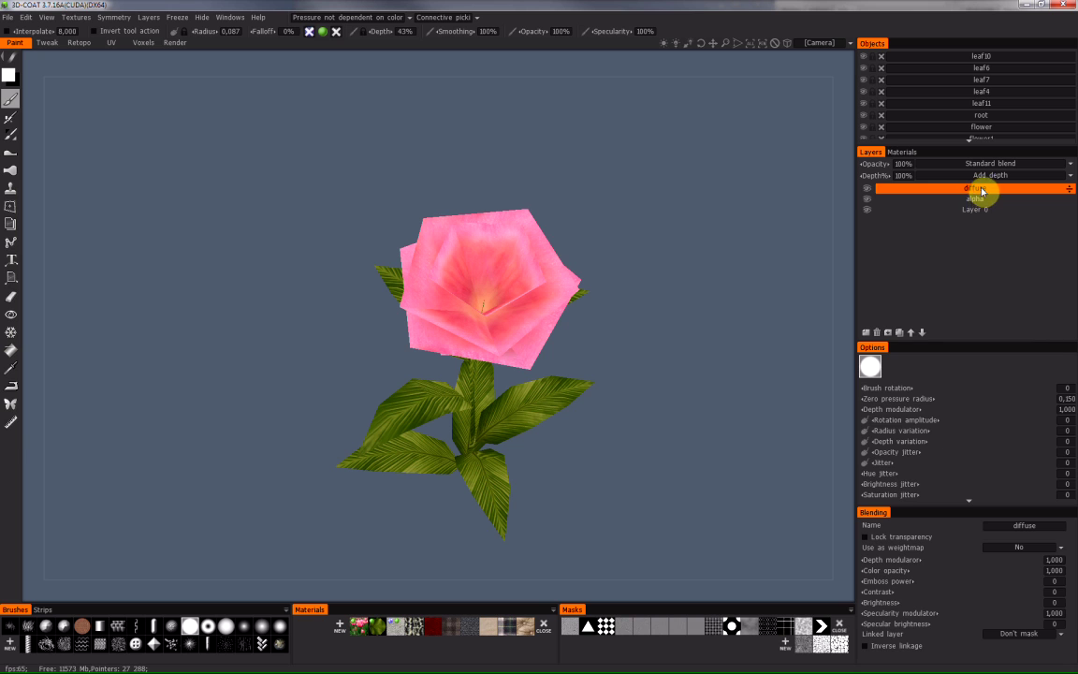
left_click_drag(976, 199, 976, 199)
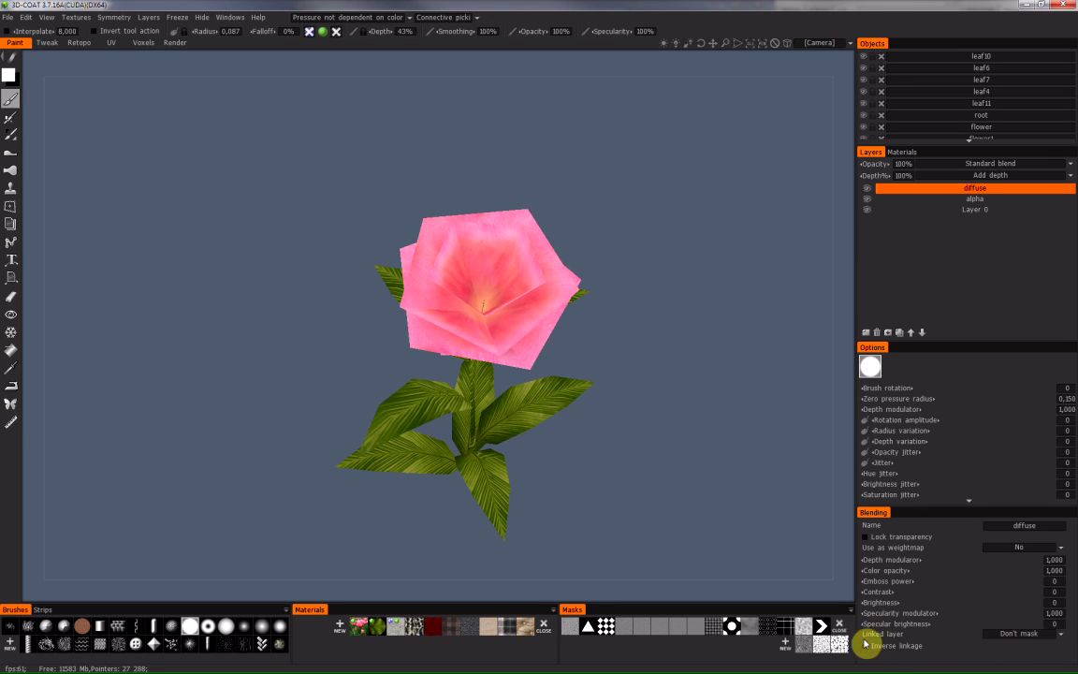
left_click(1046, 635)
left_click(1029, 634)
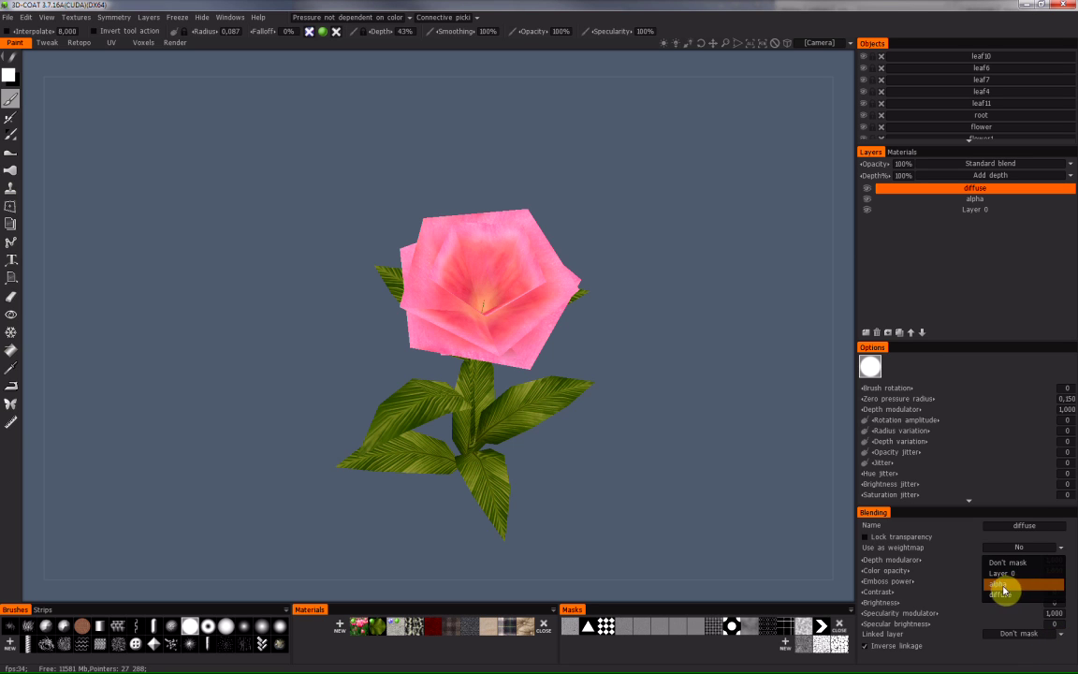
left_click(1018, 587)
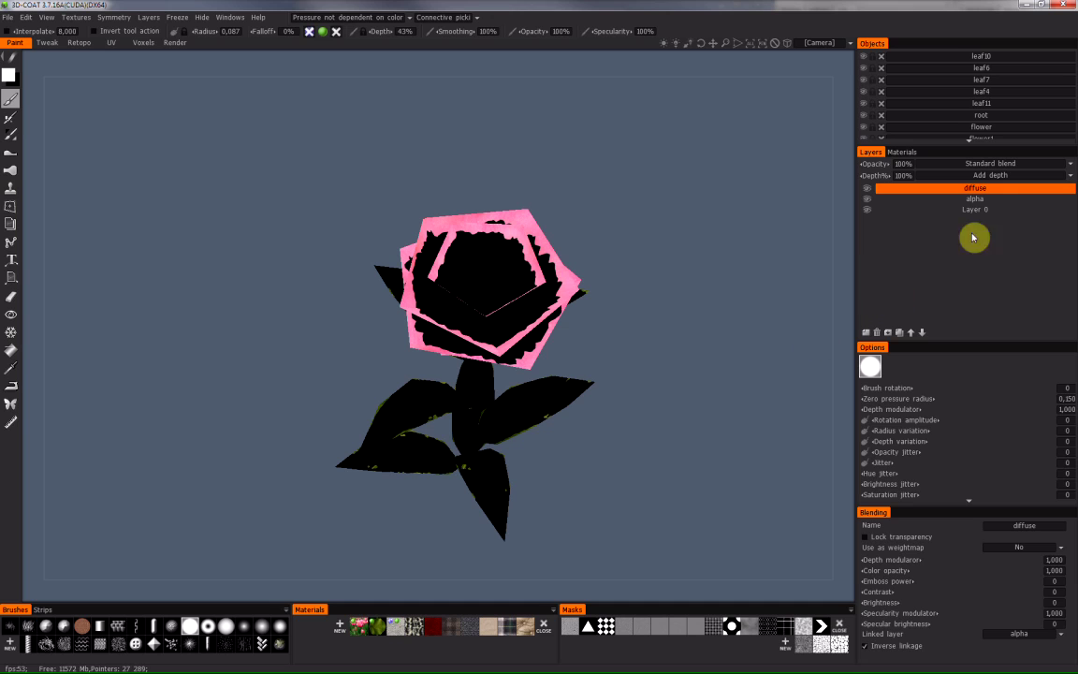
left_click(879, 650)
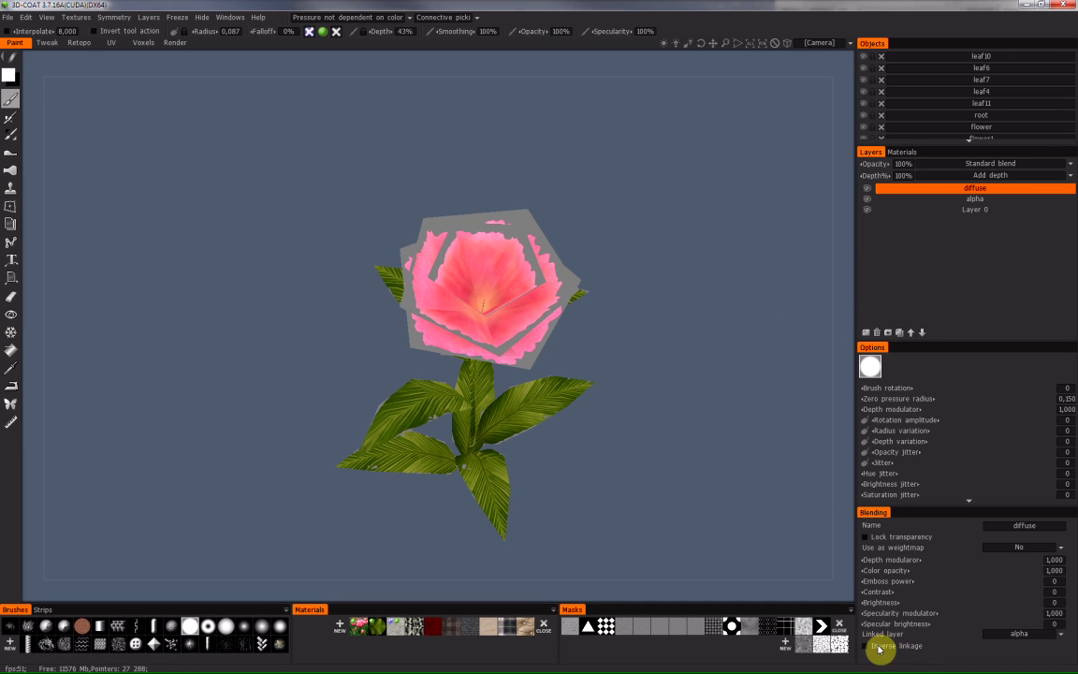
left_click(880, 650)
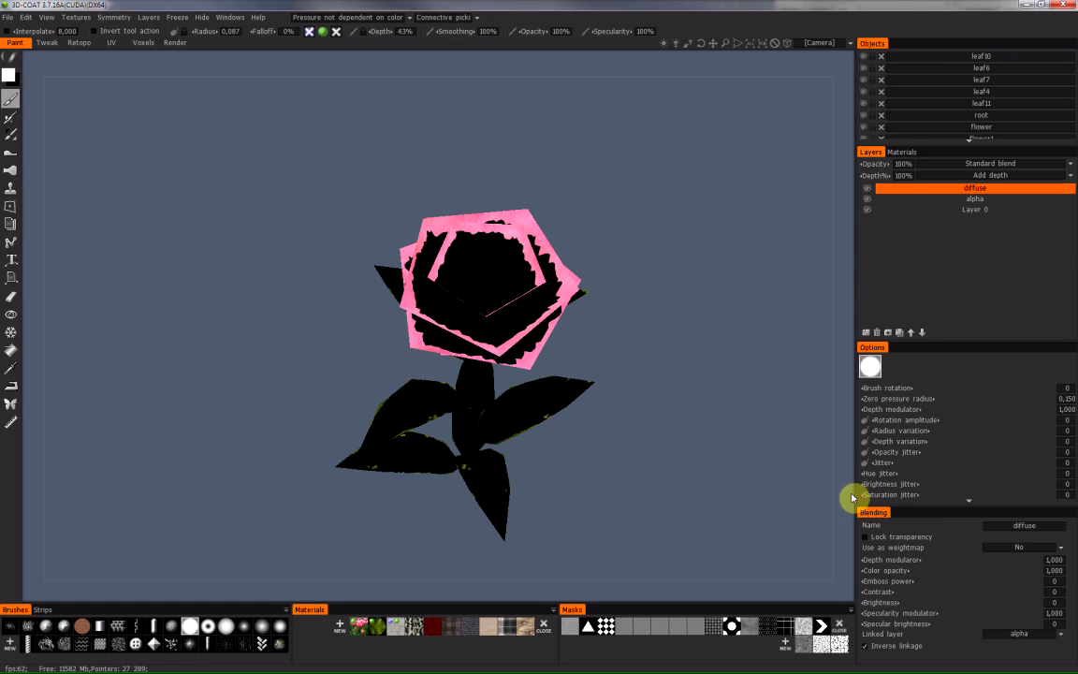
left_click(879, 647)
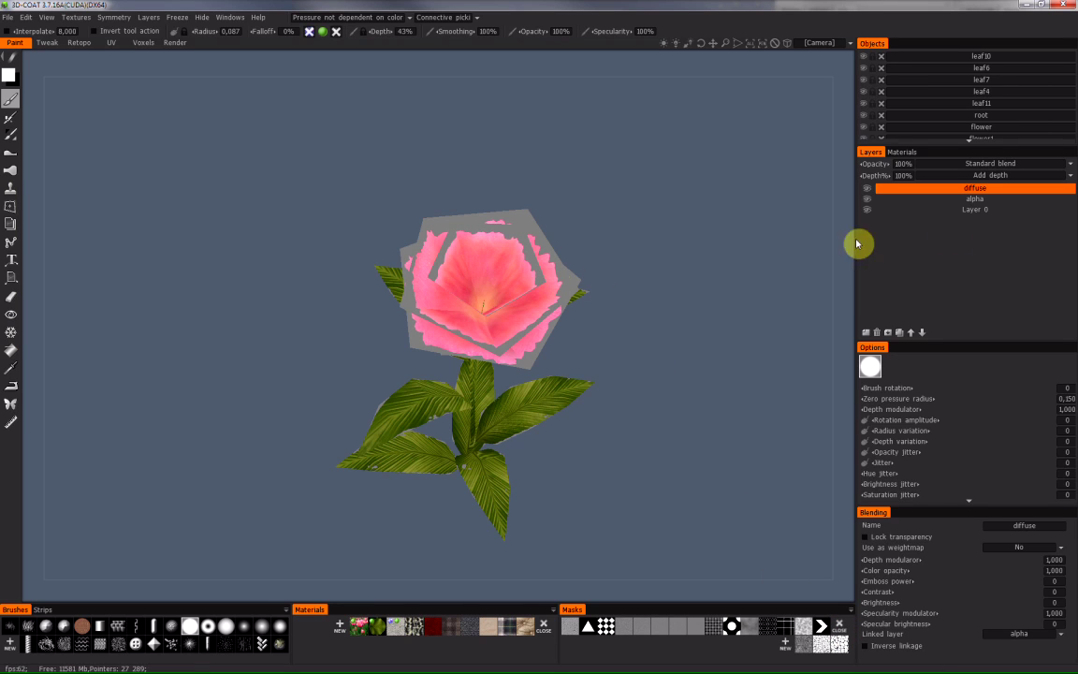
Check the alpha layer's visibility effect on the masked petals, keep it active, and hide Layer 0.
left_click(965, 199)
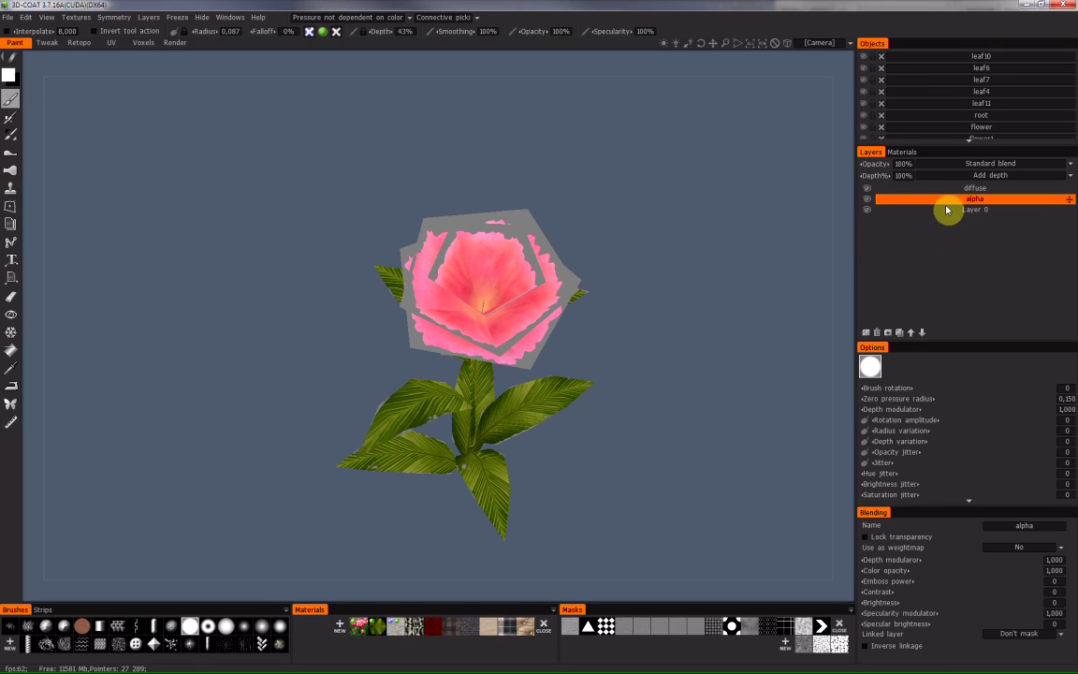
left_click(867, 198)
left_click(868, 199)
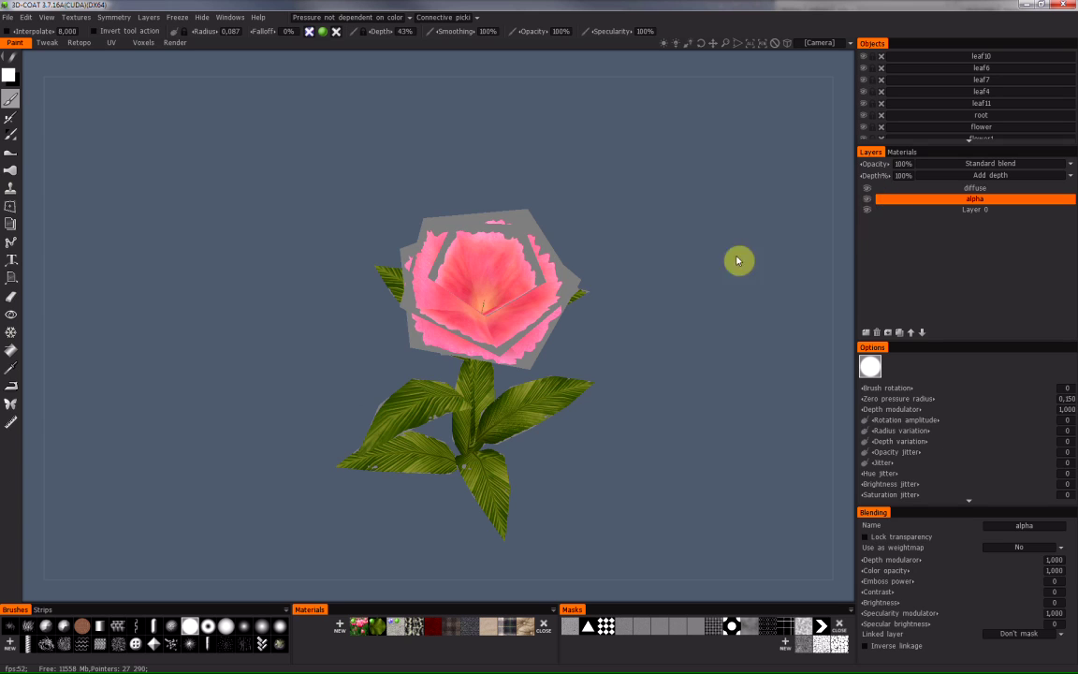
left_click(868, 209)
left_click_drag(551, 339, 429, 246, "alt")
Inspect the flower's cut-out petals from several angles in the Render room and return to the Paint room.
left_click(175, 42)
left_click_drag(483, 276, 553, 274)
right_click_drag(489, 317, 531, 456)
left_click_drag(531, 457, 510, 340)
mouse_move(514, 250)
left_mouse_down()
mouse_move(508, 378)
mouse_move(524, 430)
left_mouse_up()
left_click(15, 43)
Paint white strokes on the alpha layer along the upper edge of the inner petal with a brush radius of 0.014.
mouse_move(508, 365)
left_mouse_down()
mouse_move(531, 475)
mouse_move(580, 356)
left_mouse_up()
mouse_move(565, 315)
left_mouse_down("alt")
mouse_move(527, 349)
mouse_move(597, 347)
mouse_move(568, 377)
mouse_move(594, 396)
mouse_move(549, 339)
mouse_move(356, 298)
left_mouse_up("alt")
left_click(866, 189)
left_click(867, 188)
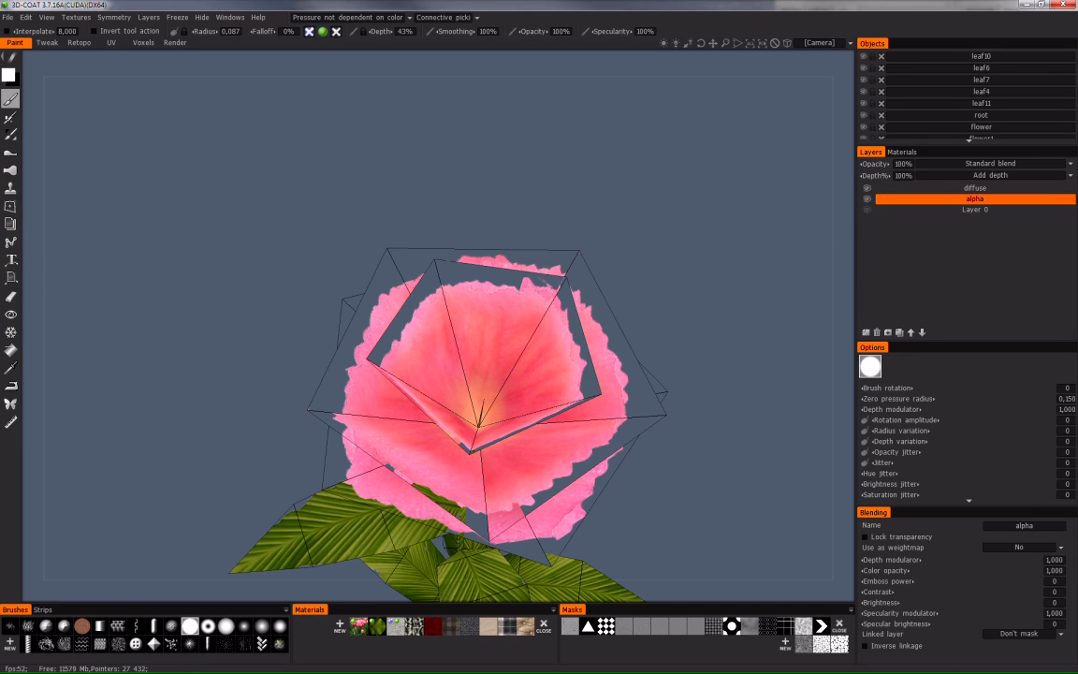
right_click(232, 182)
left_click(238, 185)
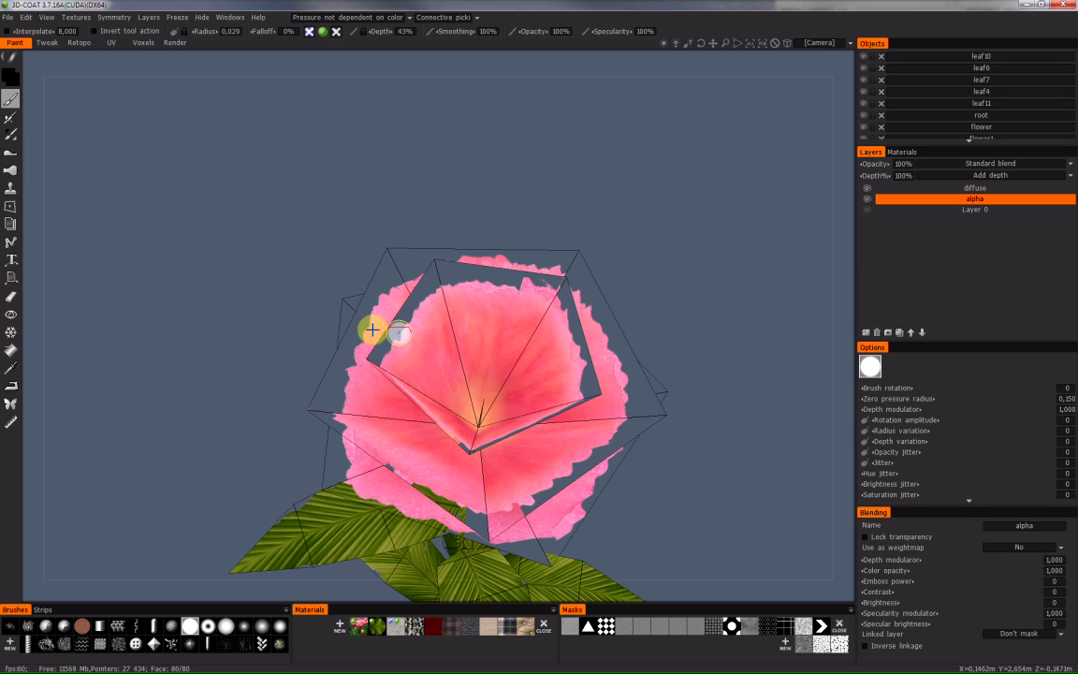
key("space")
left_click(232, 193)
key("v")
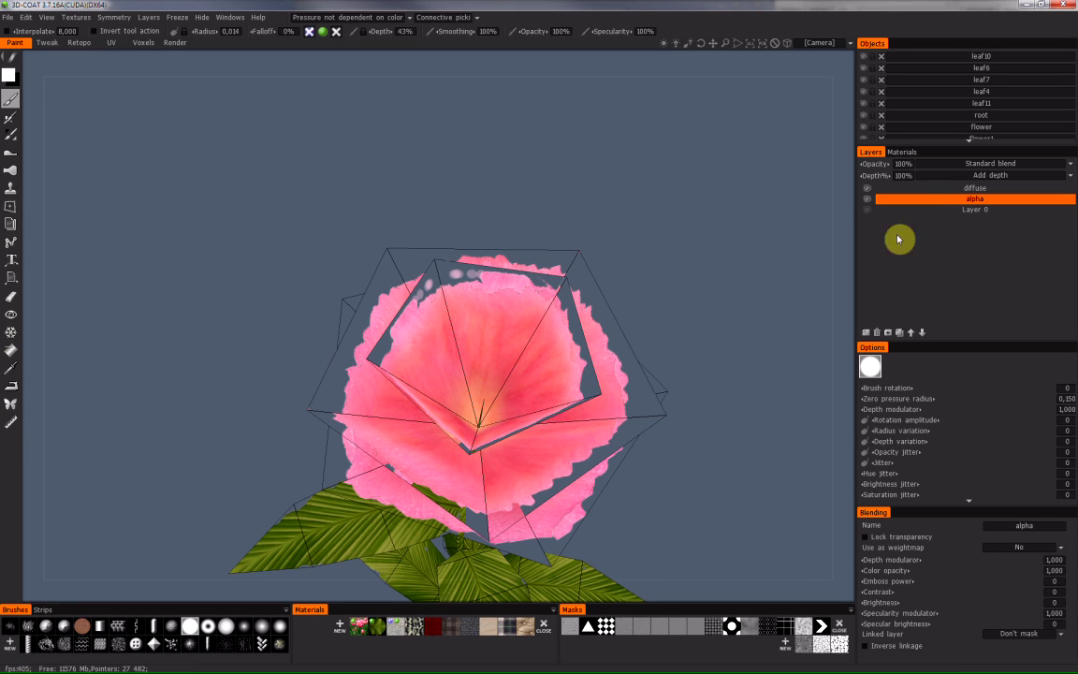
Compare the painted alpha strokes with the masked petals by showing and hiding the diffuse layer.
left_click(867, 189)
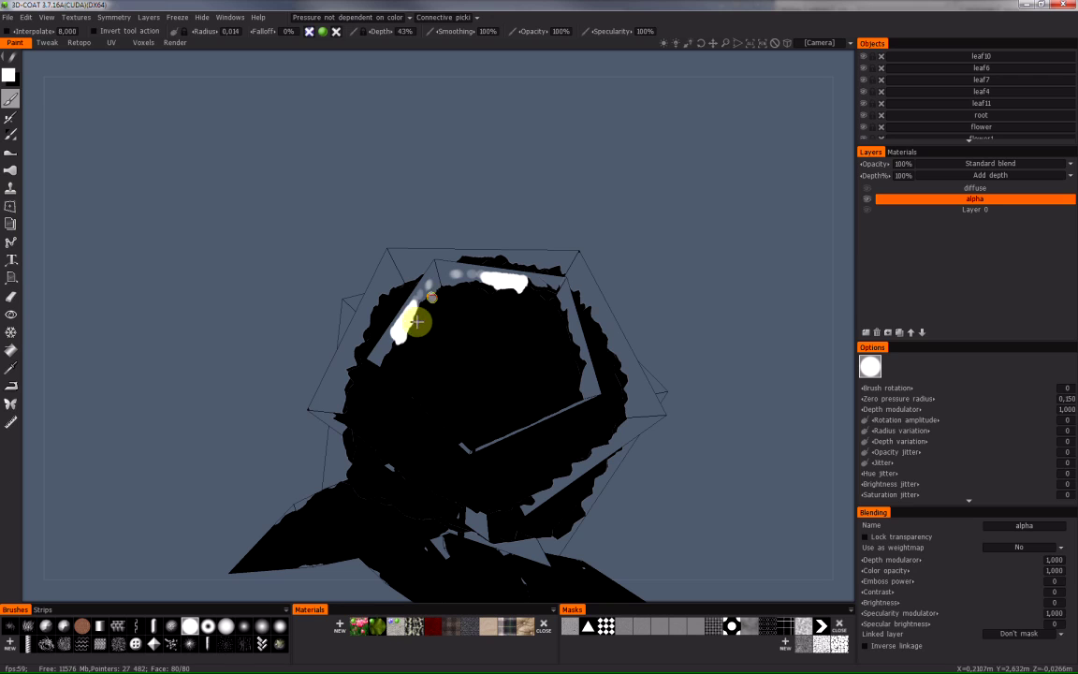
left_click(867, 188)
left_click(977, 189)
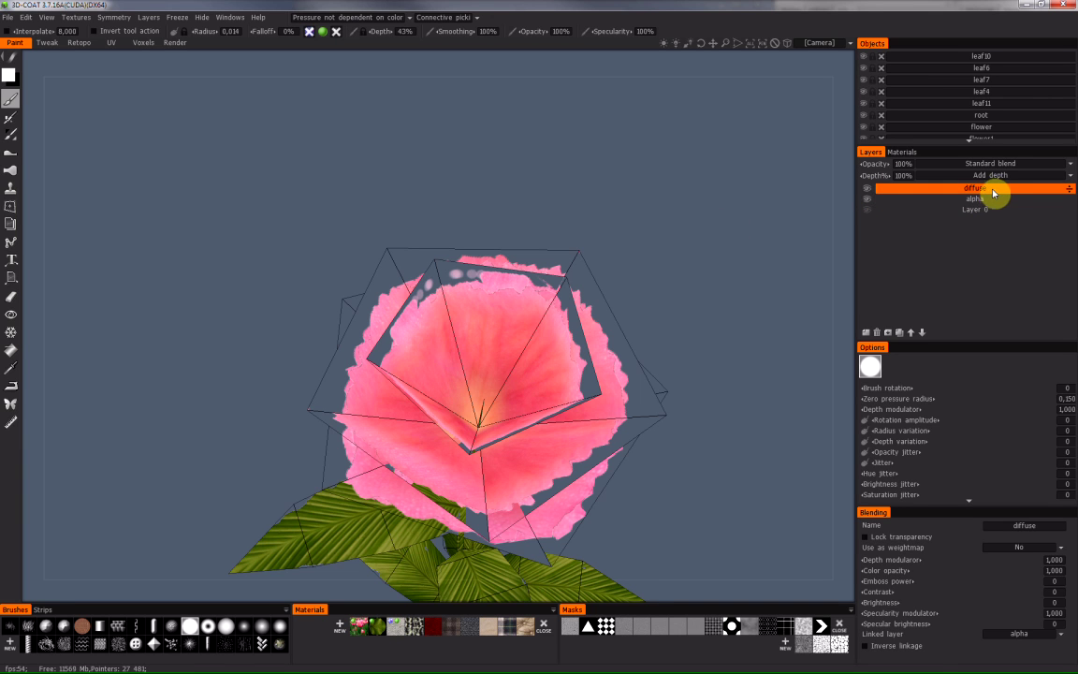
left_click(978, 200)
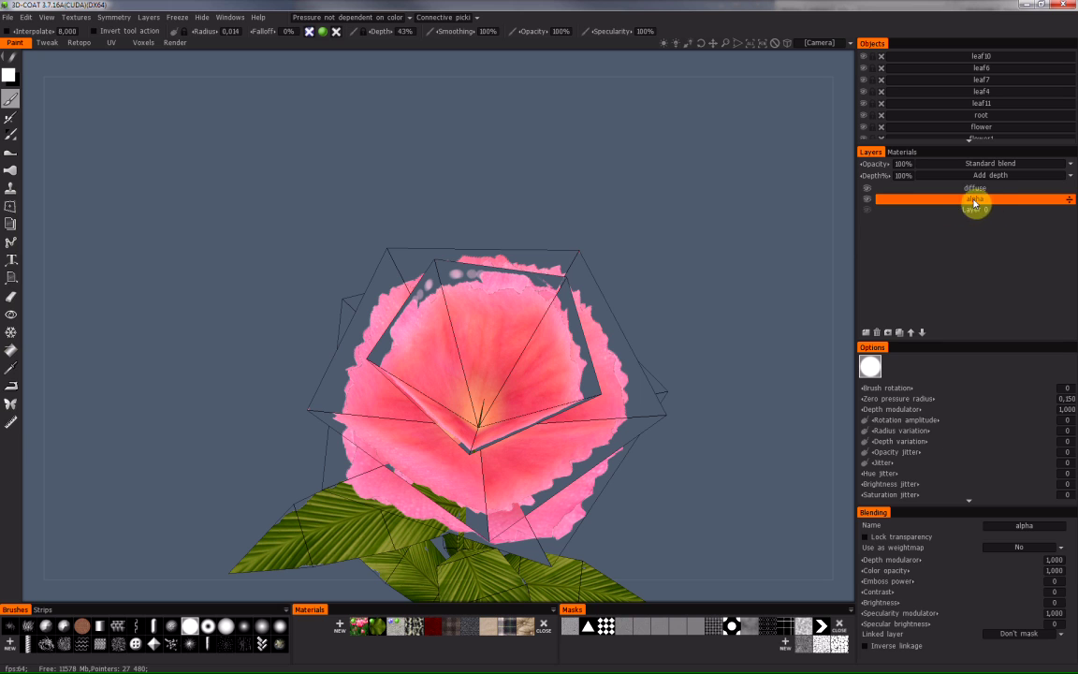
left_click(868, 197)
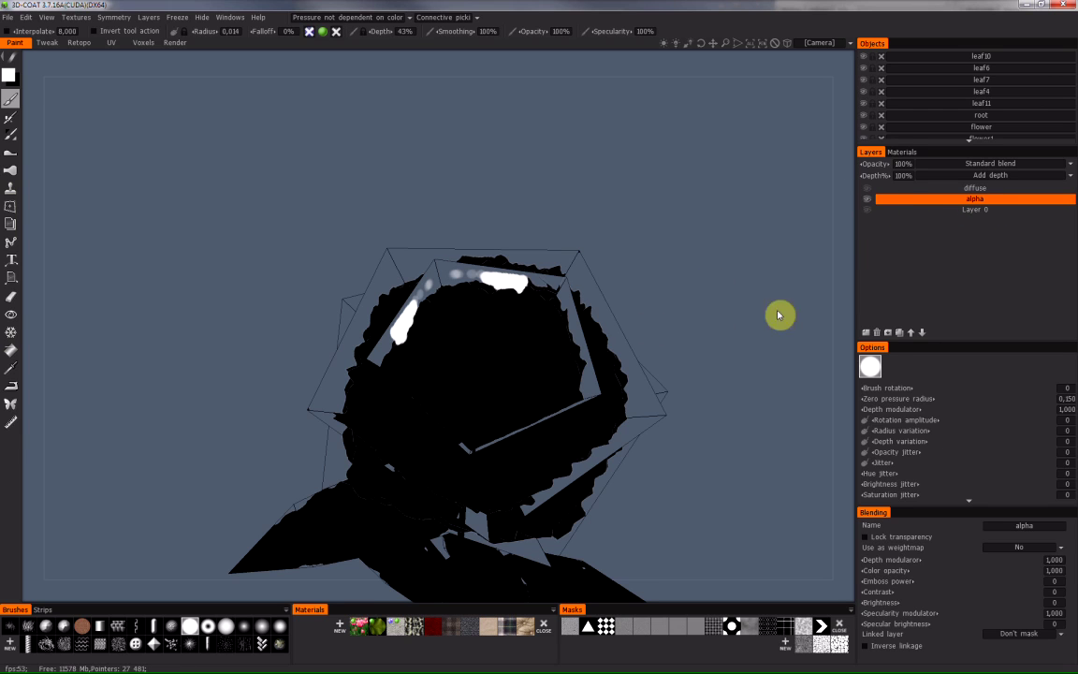
Lock the alpha layer's transparency and fill its painted areas with white, with color tolerance turned off.
left_click(865, 537)
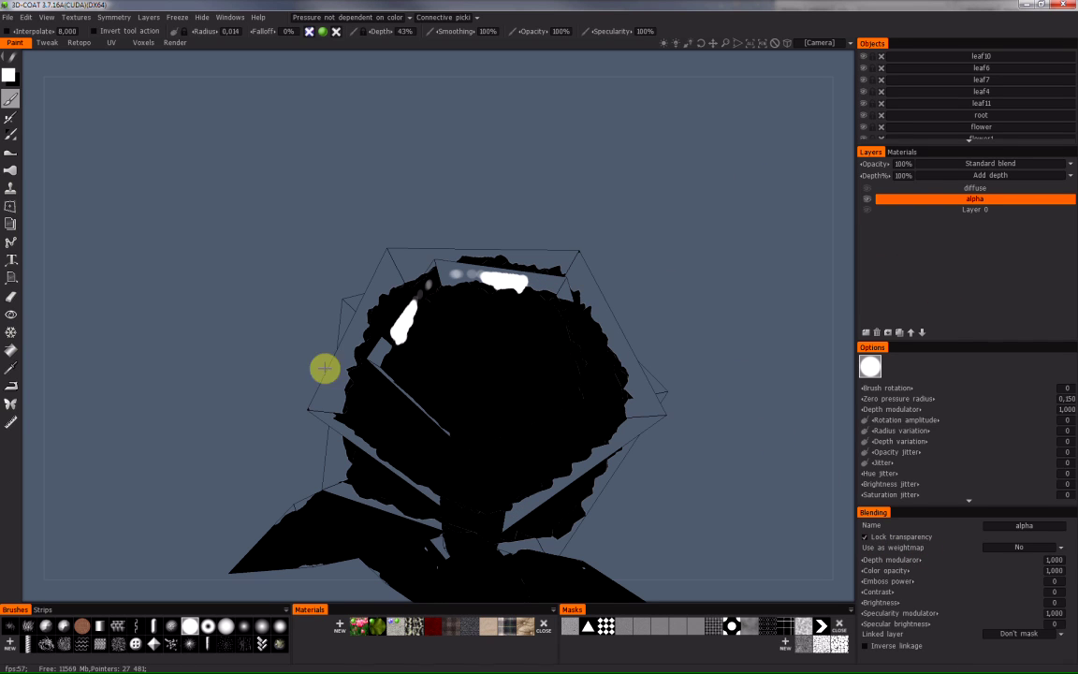
left_click(10, 75)
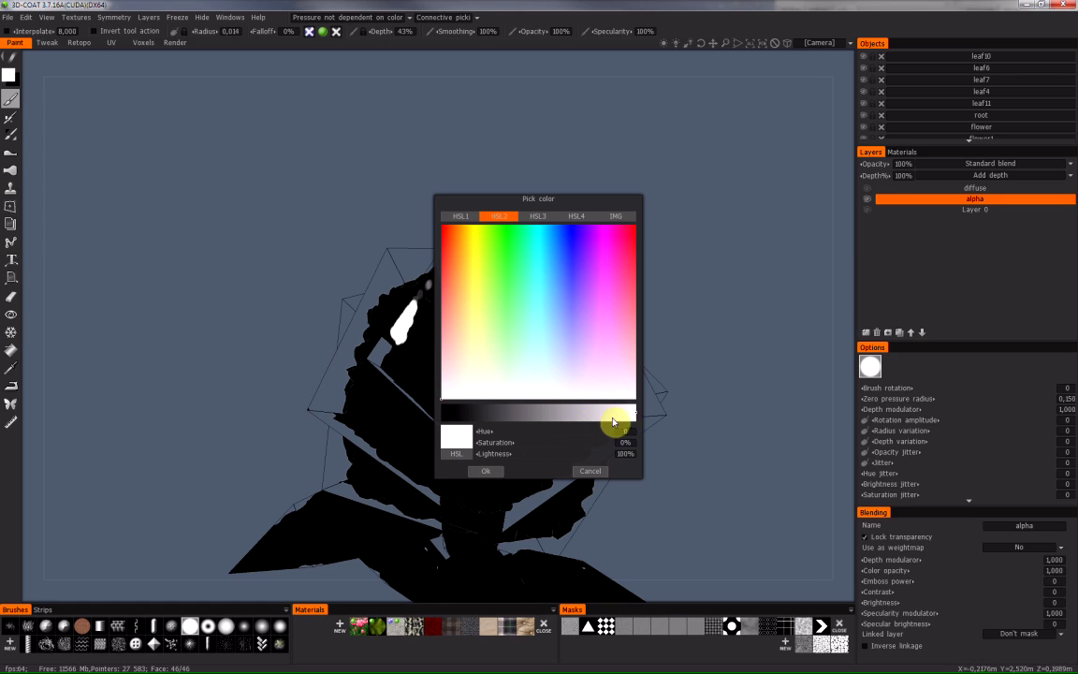
left_click(485, 470)
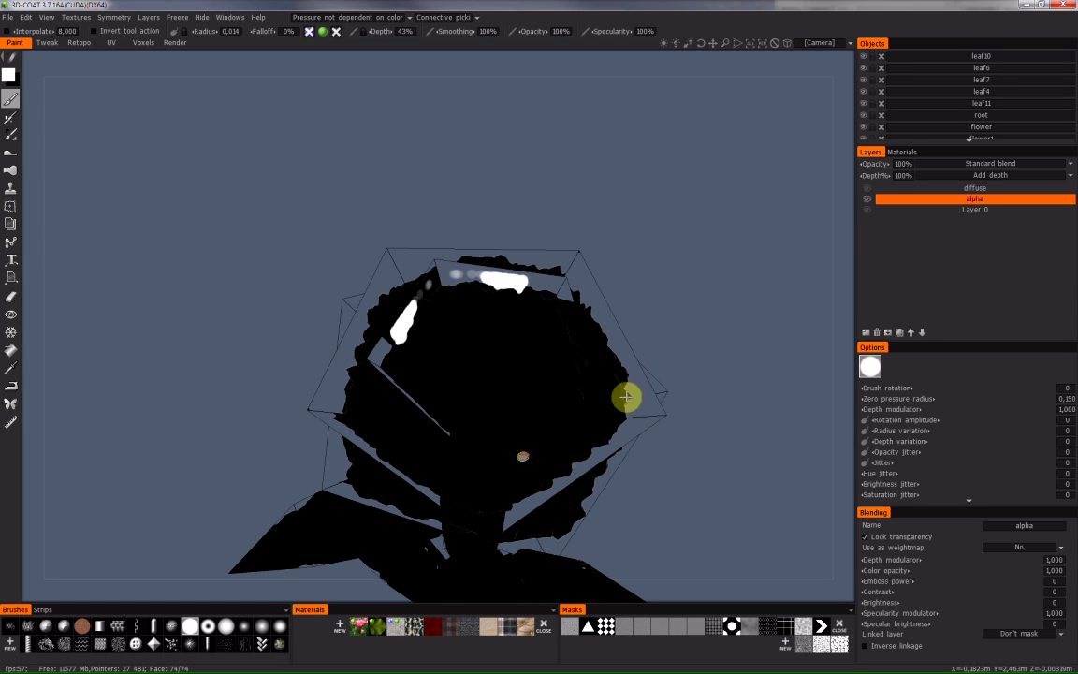
left_click(10, 349)
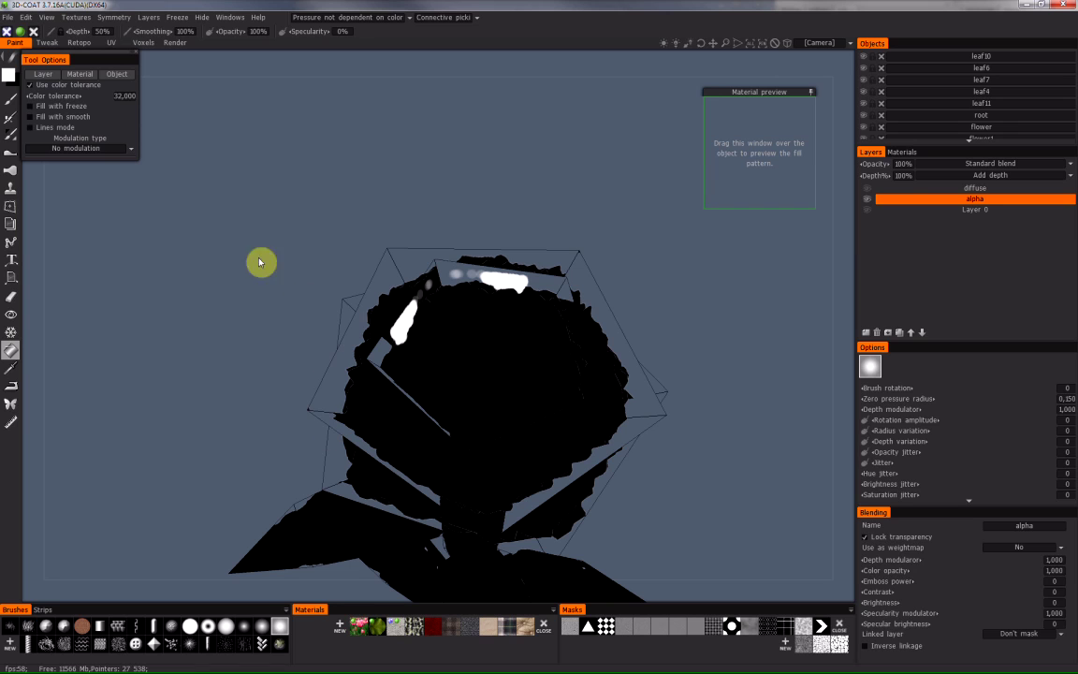
left_click(47, 83)
left_click(471, 359)
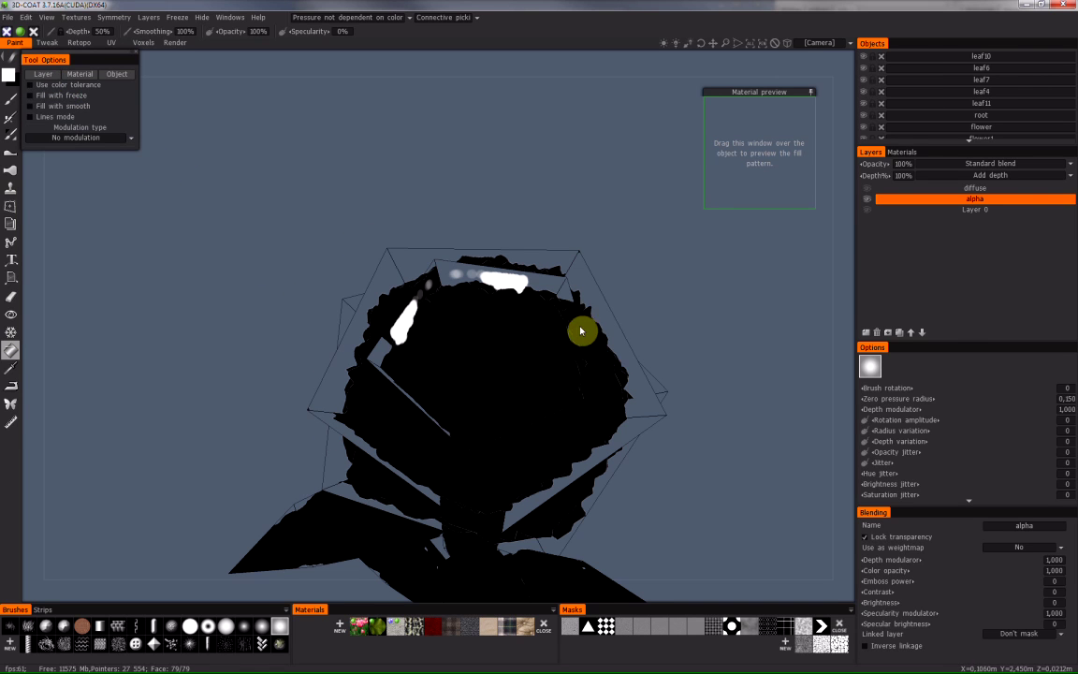
left_click_drag(500, 262, 562, 341, "alt")
Make Layer 0 visible and active, and fill it with black behind the white alpha shapes.
left_click(867, 210)
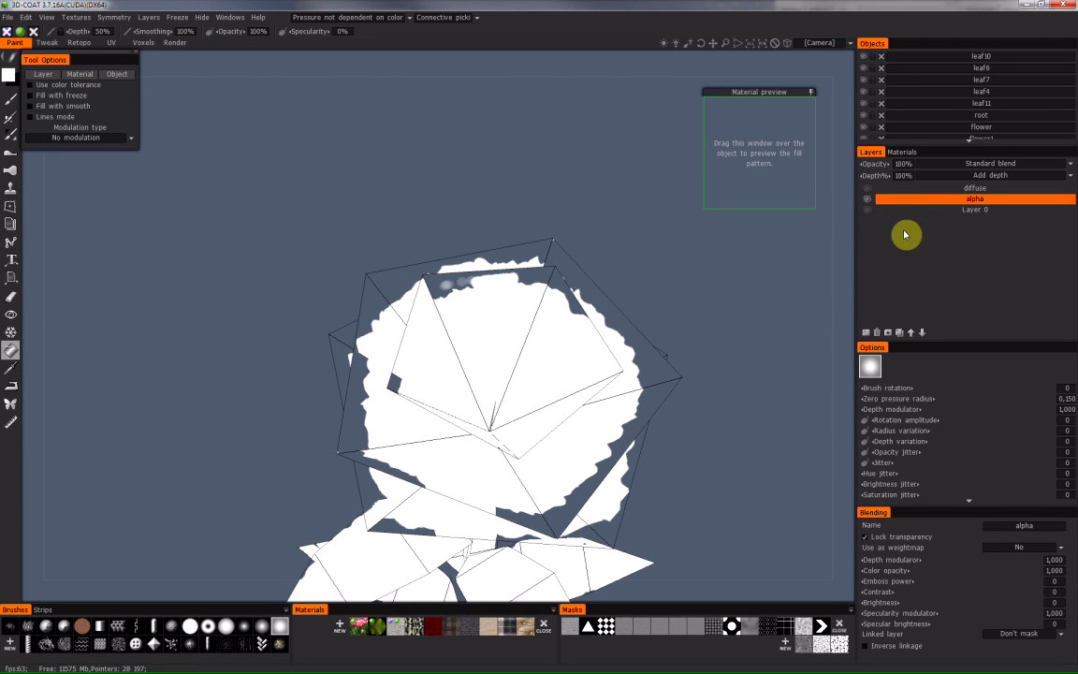
left_click(926, 210)
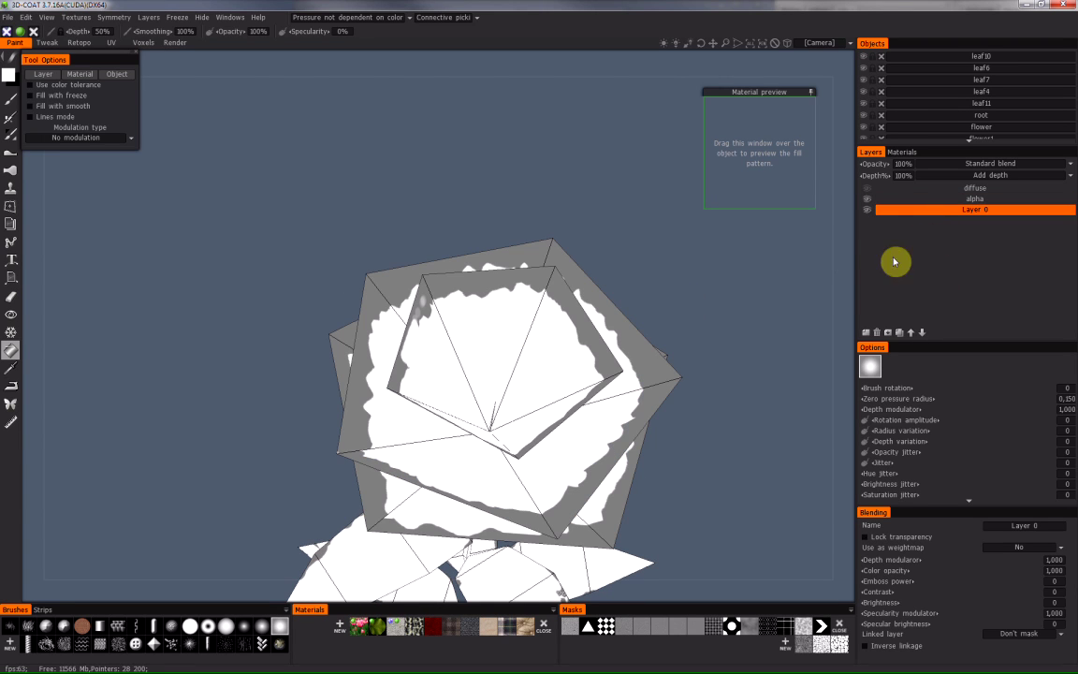
left_click(10, 74)
left_click(486, 471)
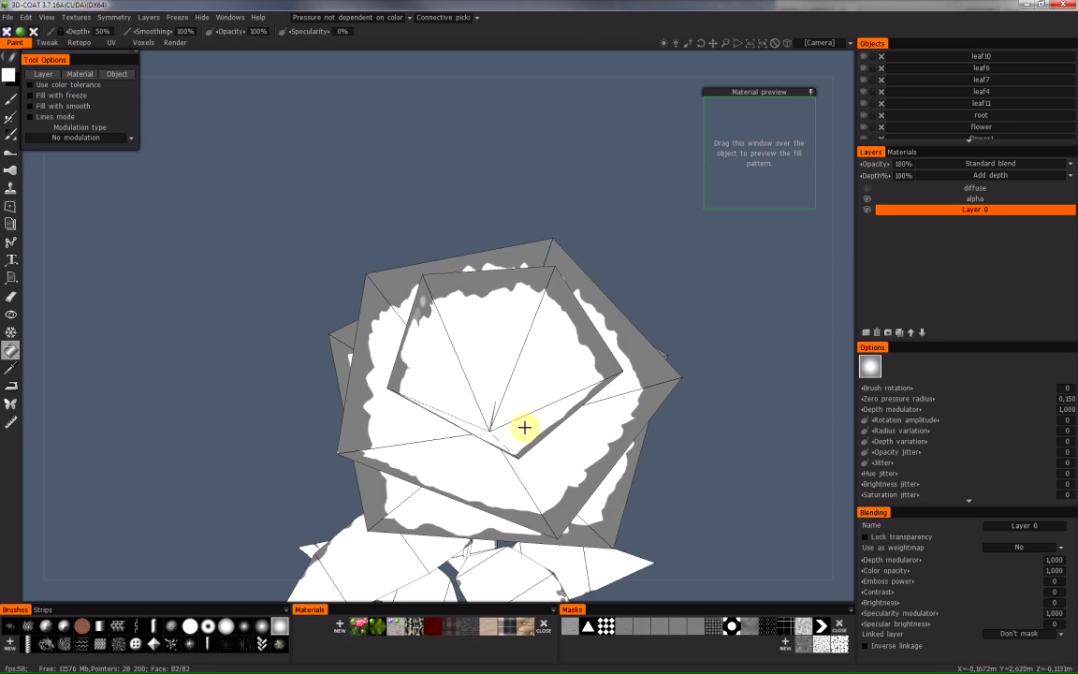
left_click(47, 75)
left_click(477, 364)
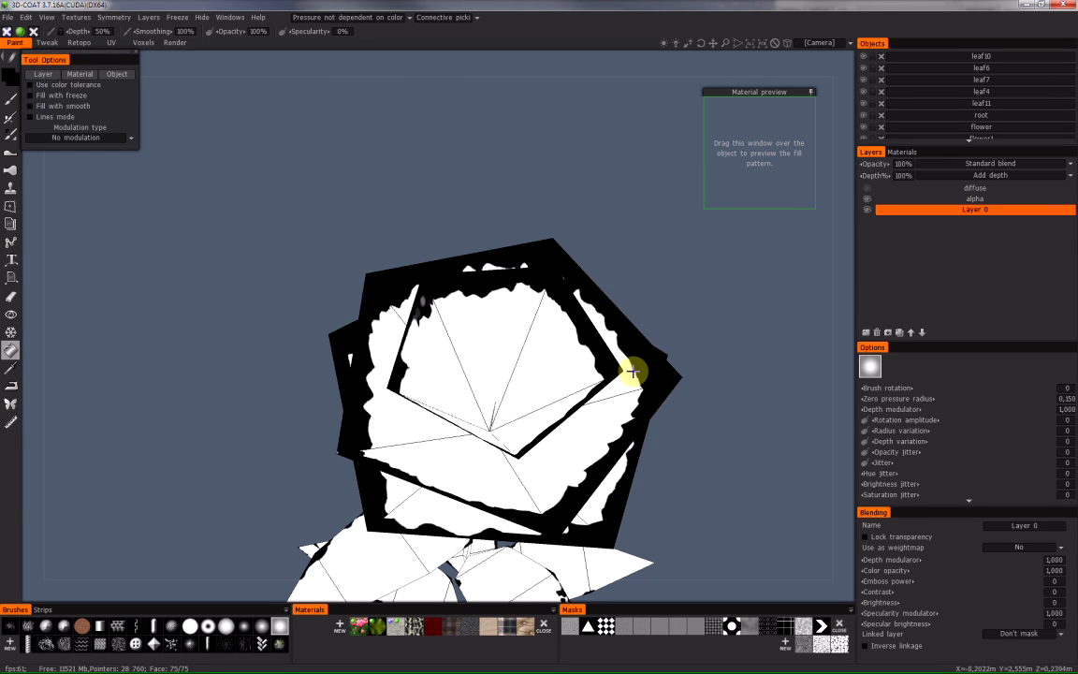
Examine the flower's black-and-white map in the Texture editor and close it.
left_click_drag(578, 399, 559, 429, "alt")
right_click_drag(559, 429, 511, 402, "alt")
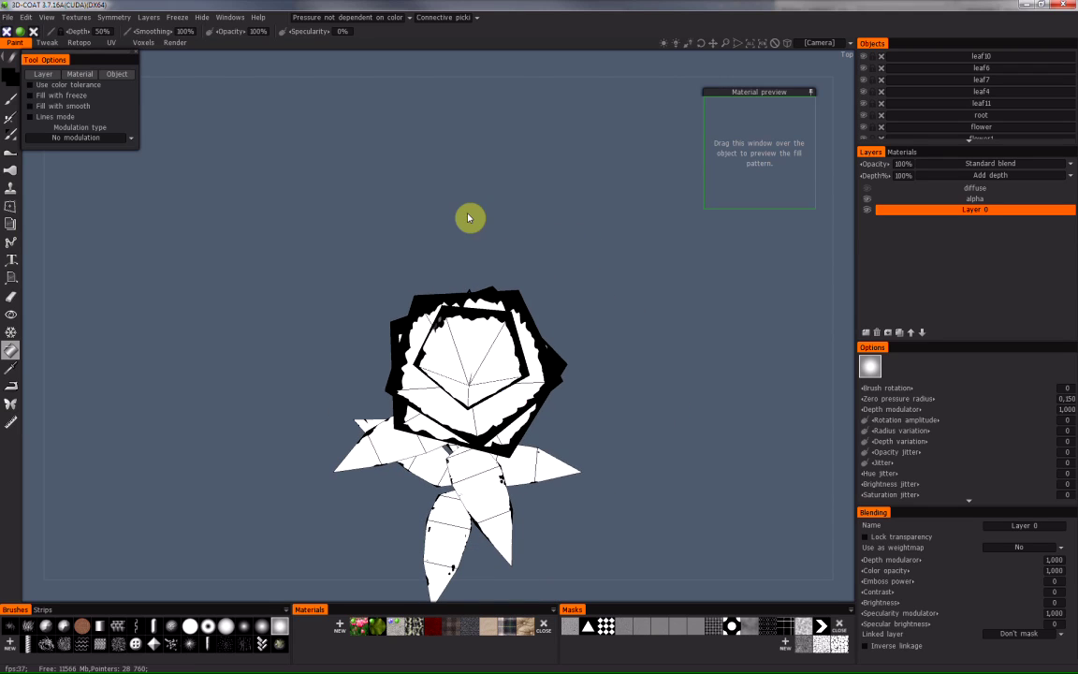
key("alt+l")
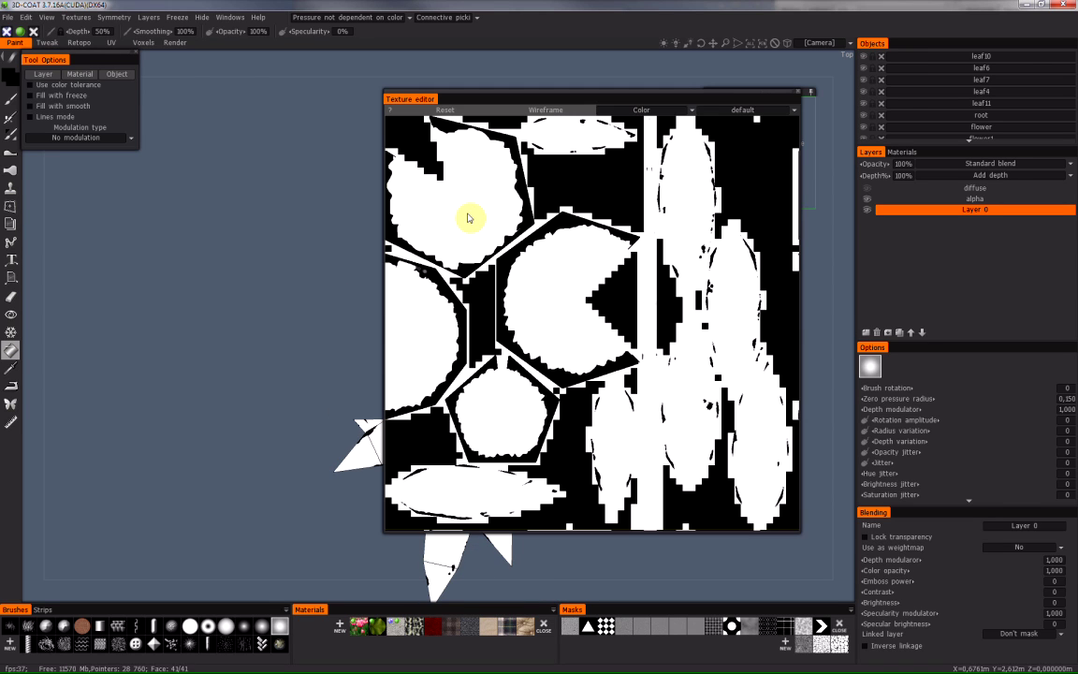
left_click(794, 93)
Return to the brush tool and find the Diffuse Map option among the texture exports.
mouse_move(19, 54)
left_click(10, 97)
left_click(76, 17)
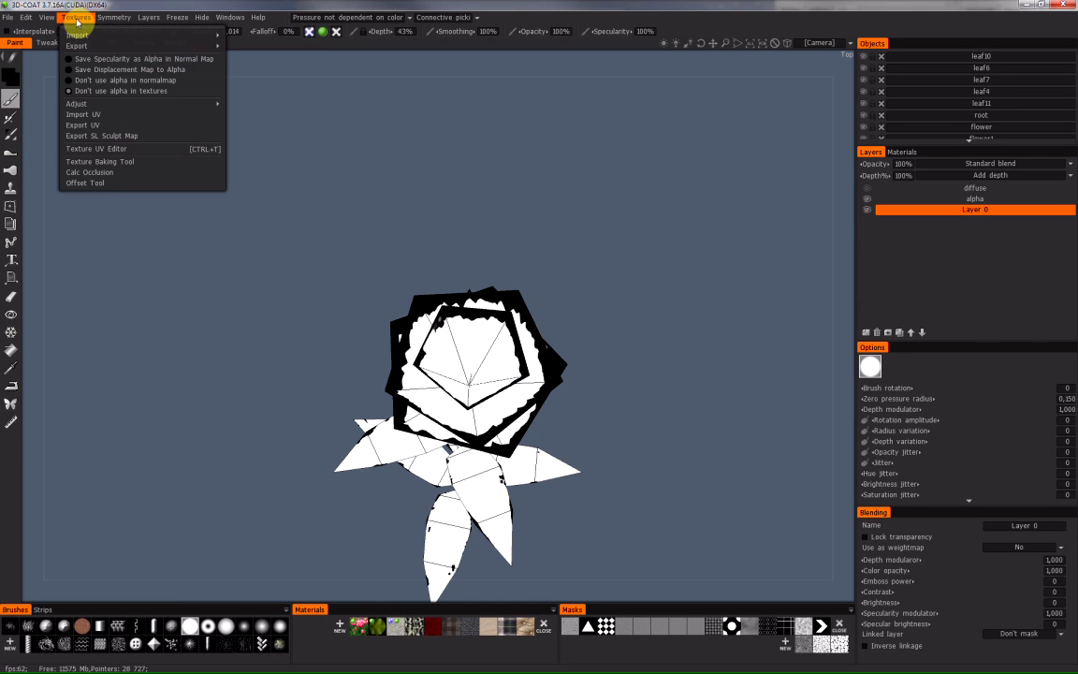
mouse_move(118, 49)
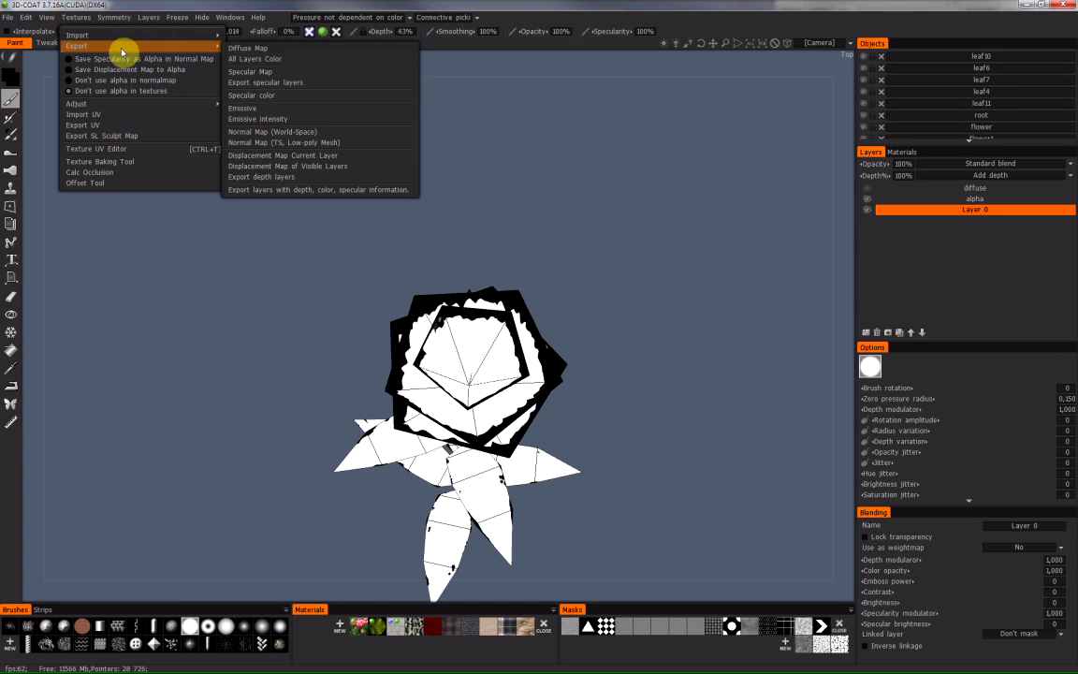
left_click(265, 50)
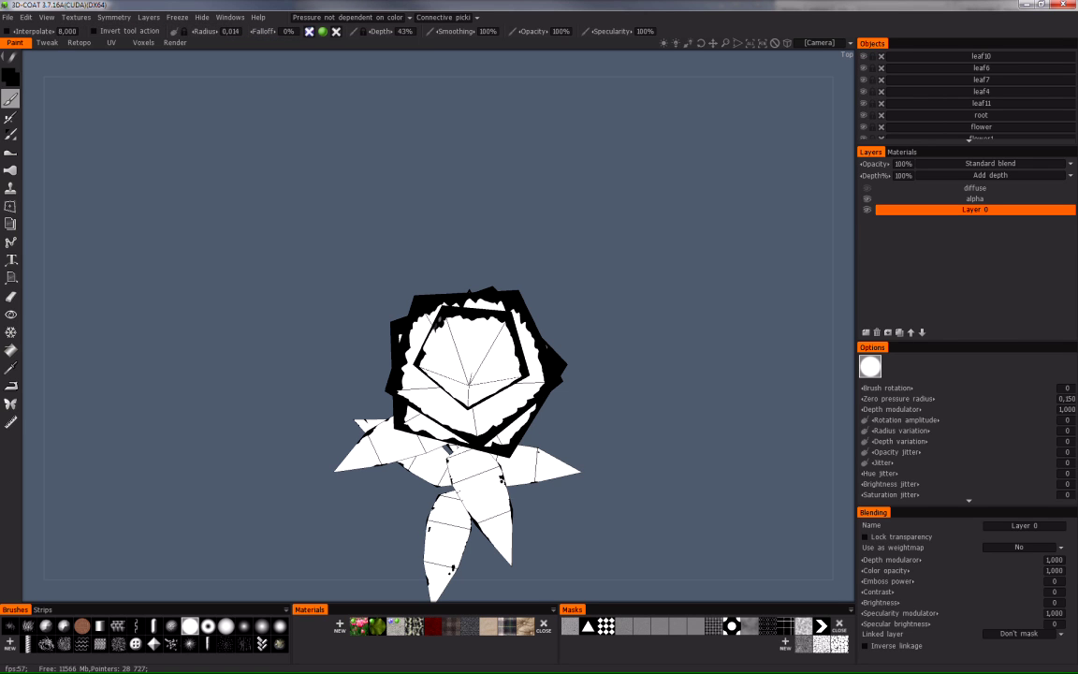
Switch to XnView and compare alph.tga with the black-and-white map in 3D-Coat's Texture editor.
key("alt+Tab")
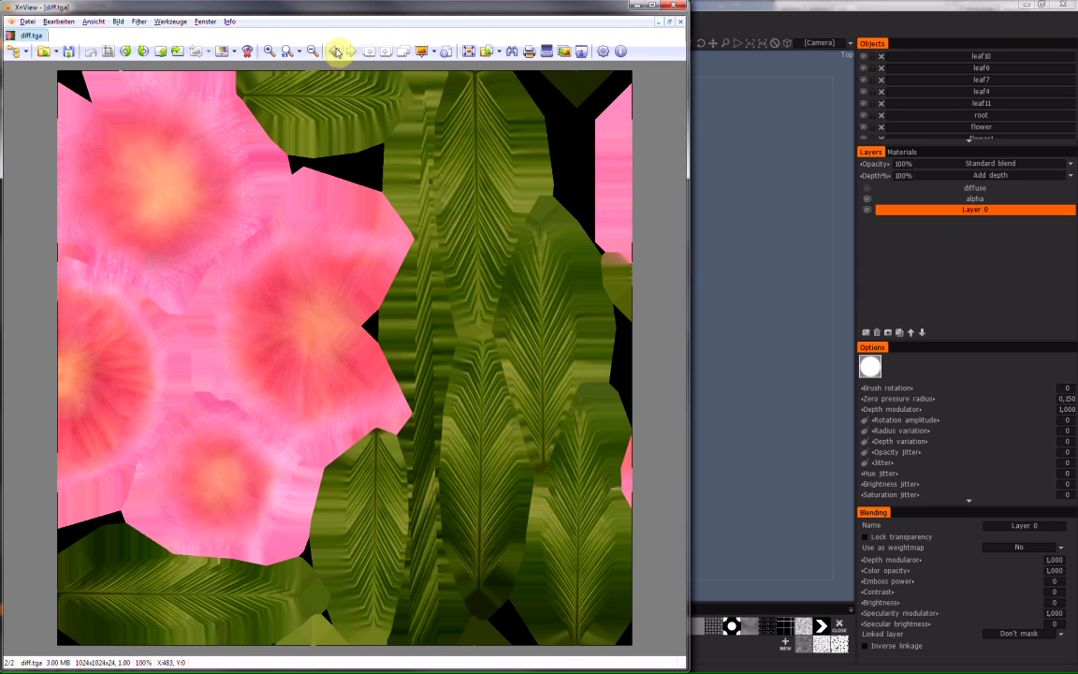
left_click(336, 50)
key("Escape")
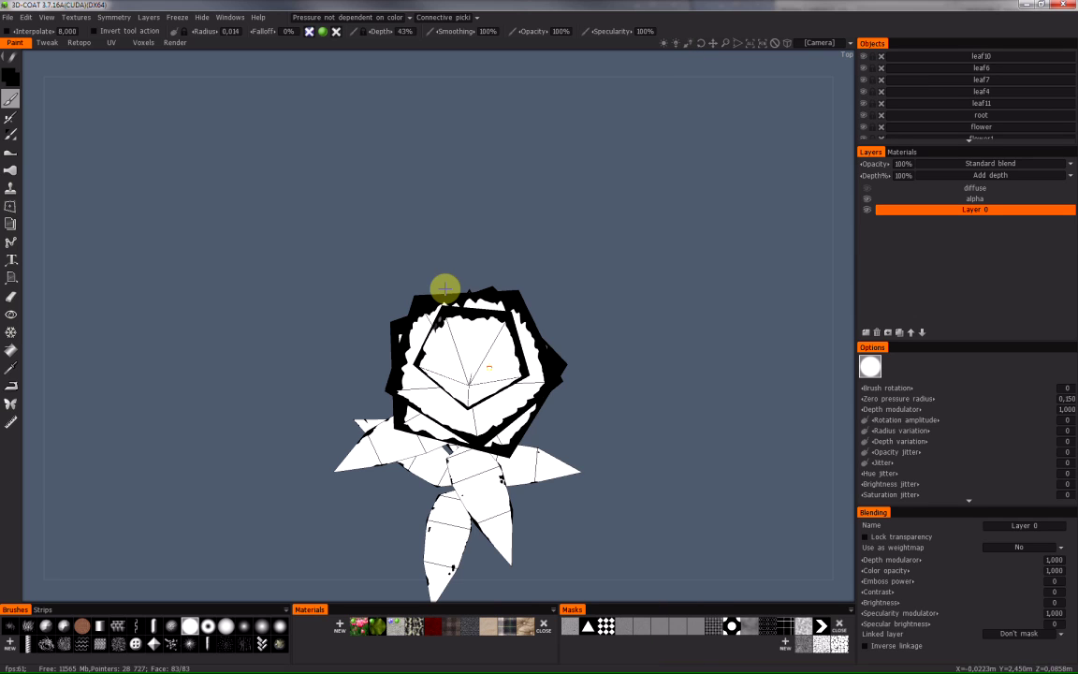
key("alt+l")
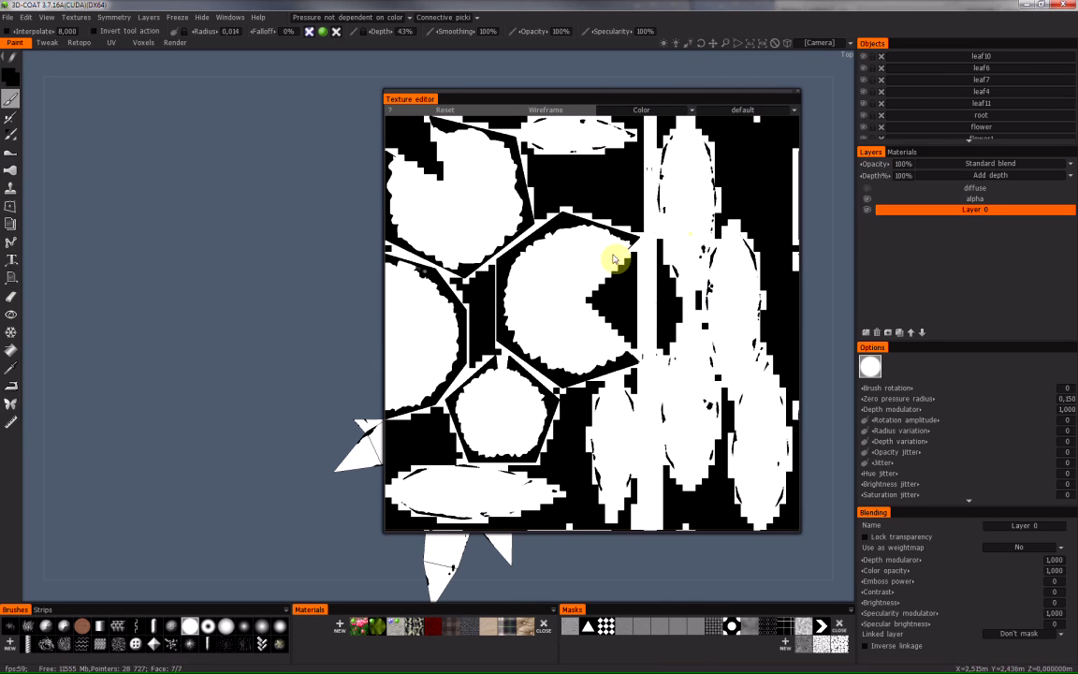
key("alt+Tab")
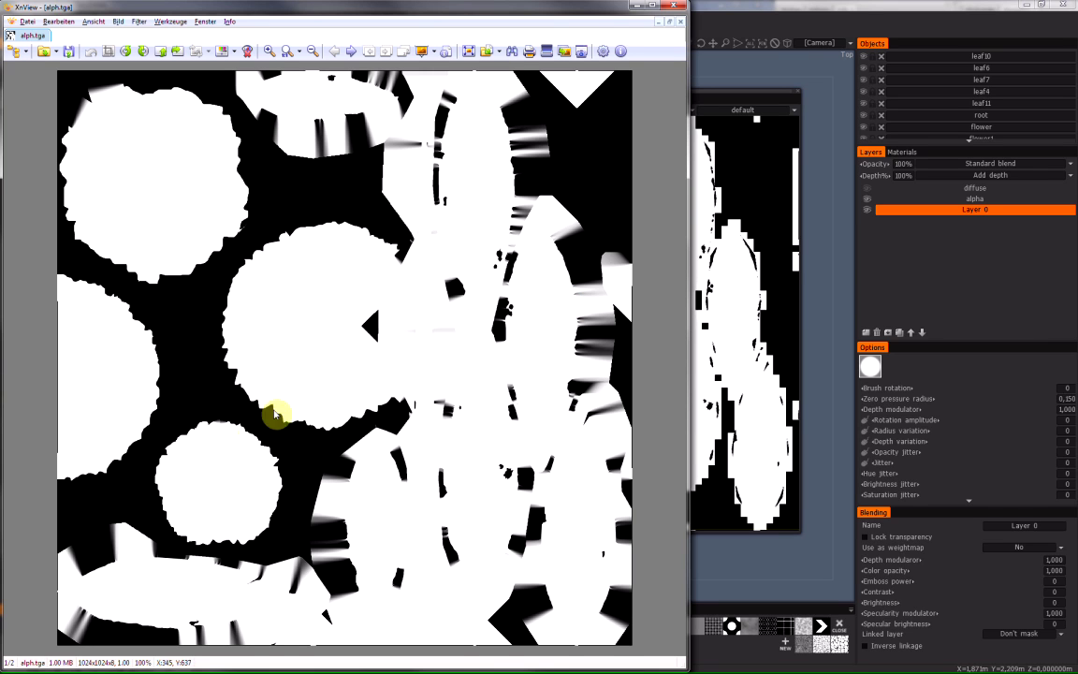
left_click(793, 96)
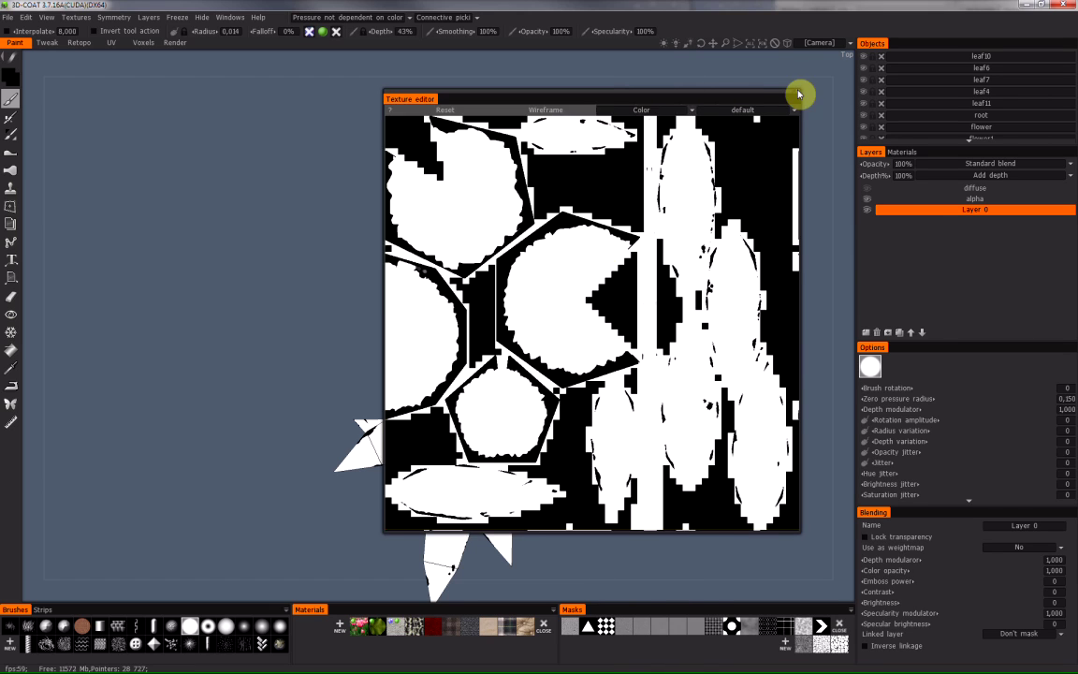
left_click(797, 92)
Make the diffuse layer visible and active, and hide Layer 0.
left_click(908, 198)
left_click(908, 198)
left_click(915, 189)
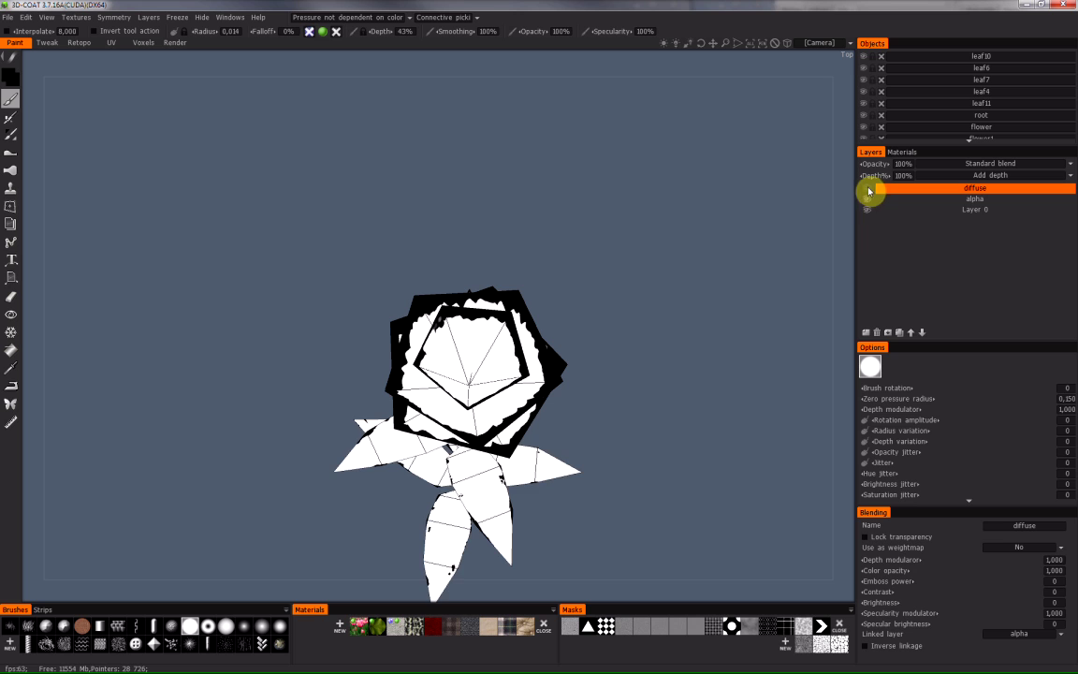
left_click(868, 188)
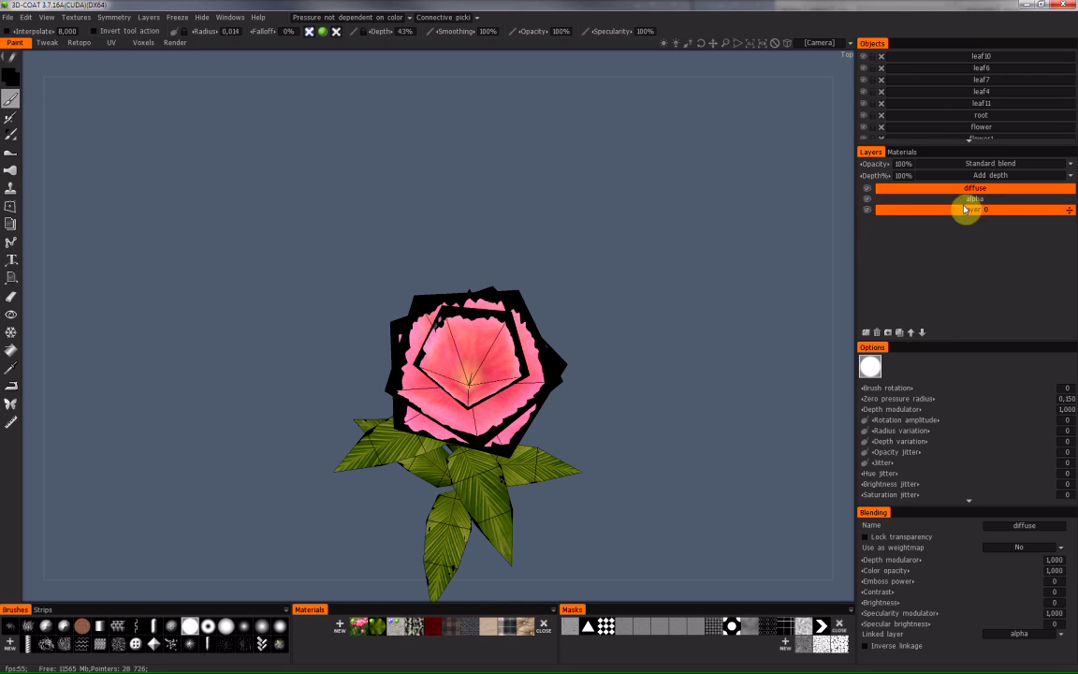
left_click(868, 210)
Activate the alpha layer and examine the masked flower and stem from several angles.
left_click_drag(542, 338, 460, 374)
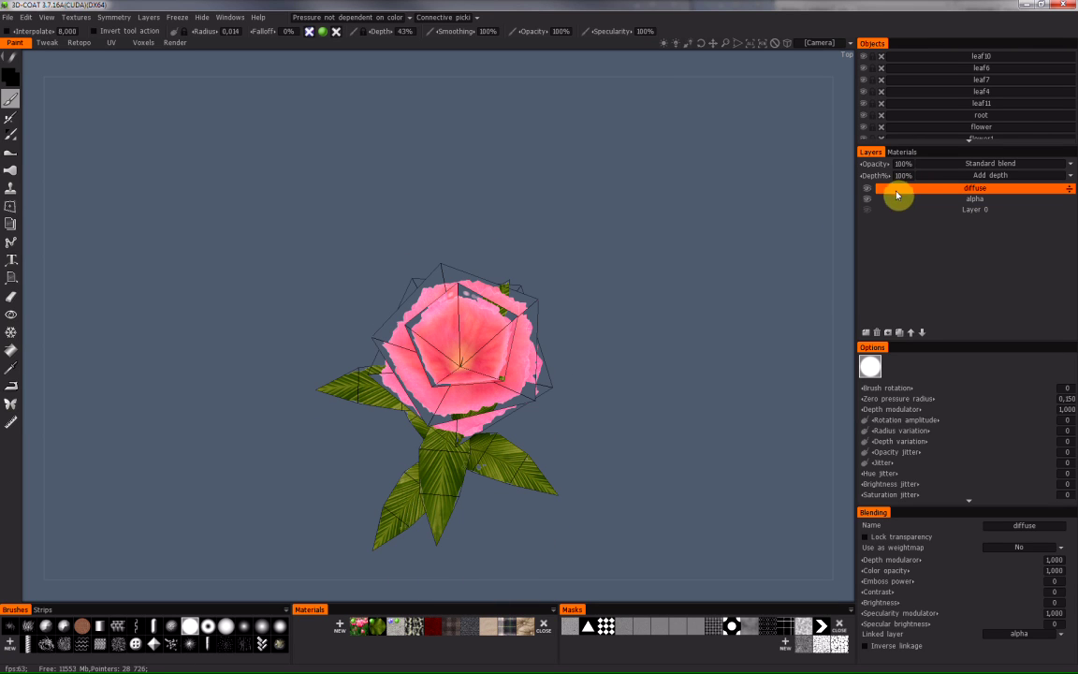
left_click_drag(433, 282, 463, 287)
left_click(969, 200)
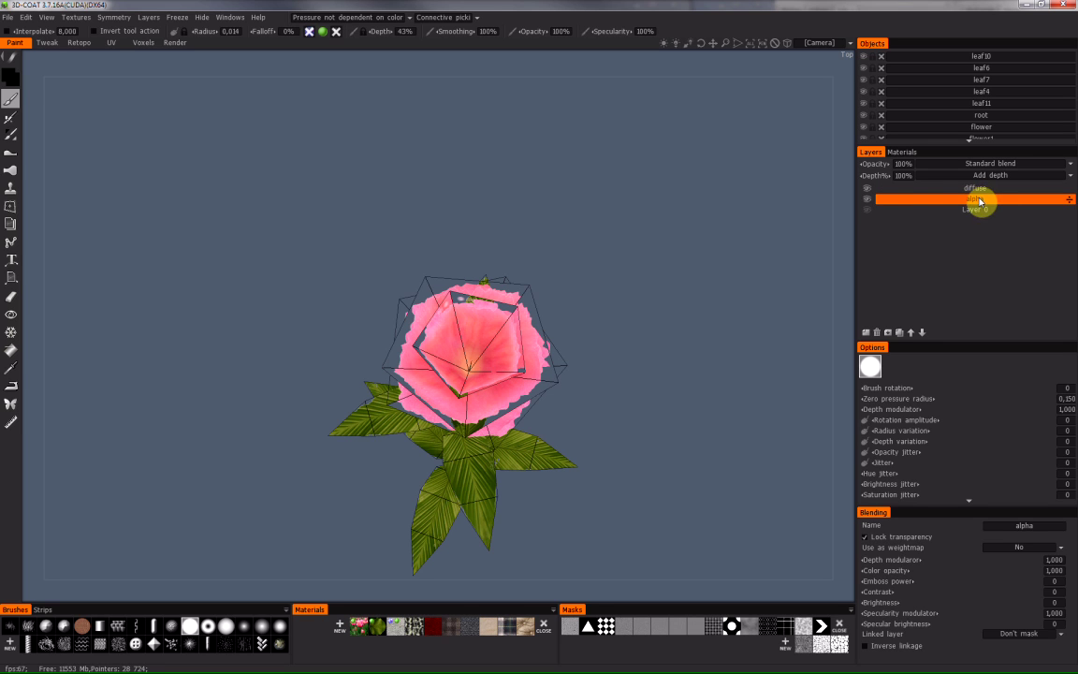
left_click_drag(524, 318, 542, 185)
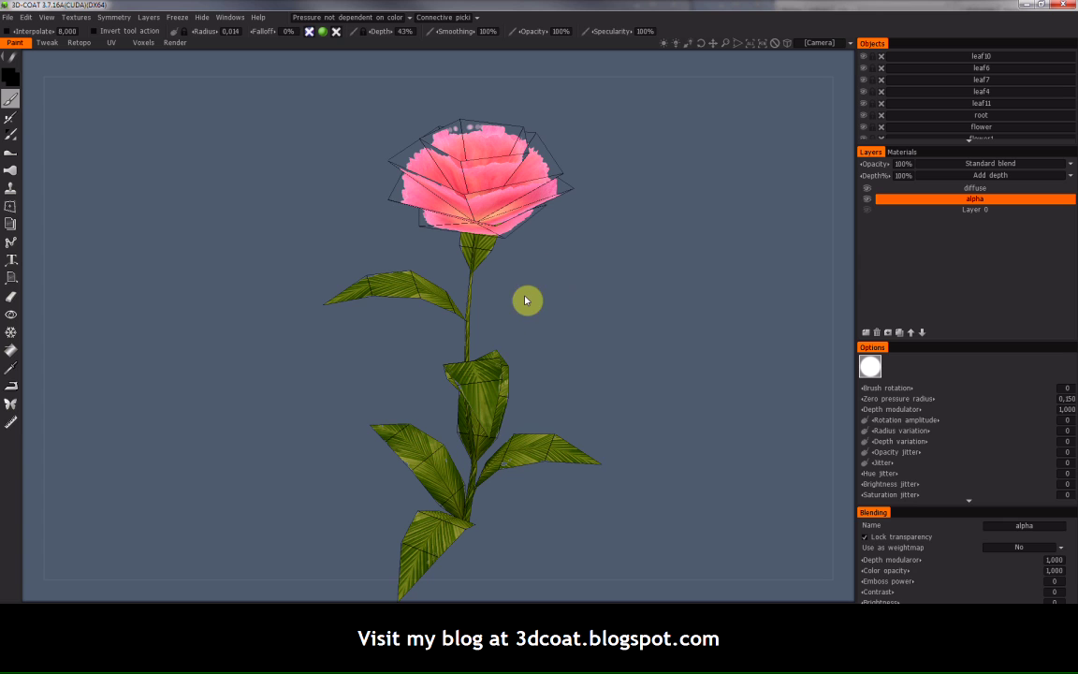
left_click_drag(510, 249, 508, 277)
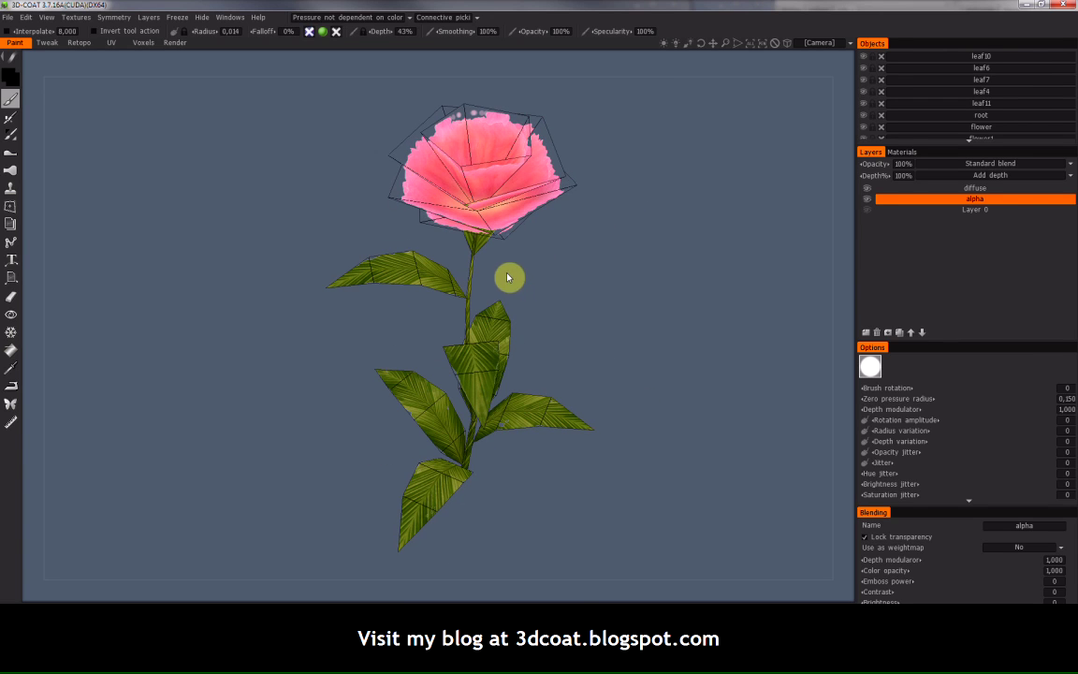